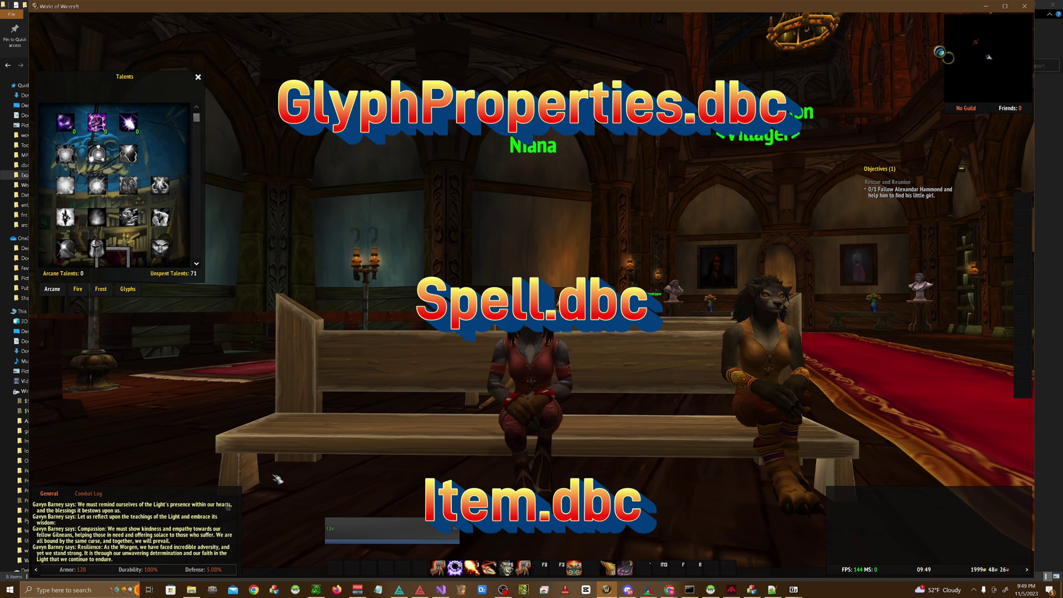
Open WoW Spell Editor and connect it to the MySQL server instead of the local database
left_click(316, 590)
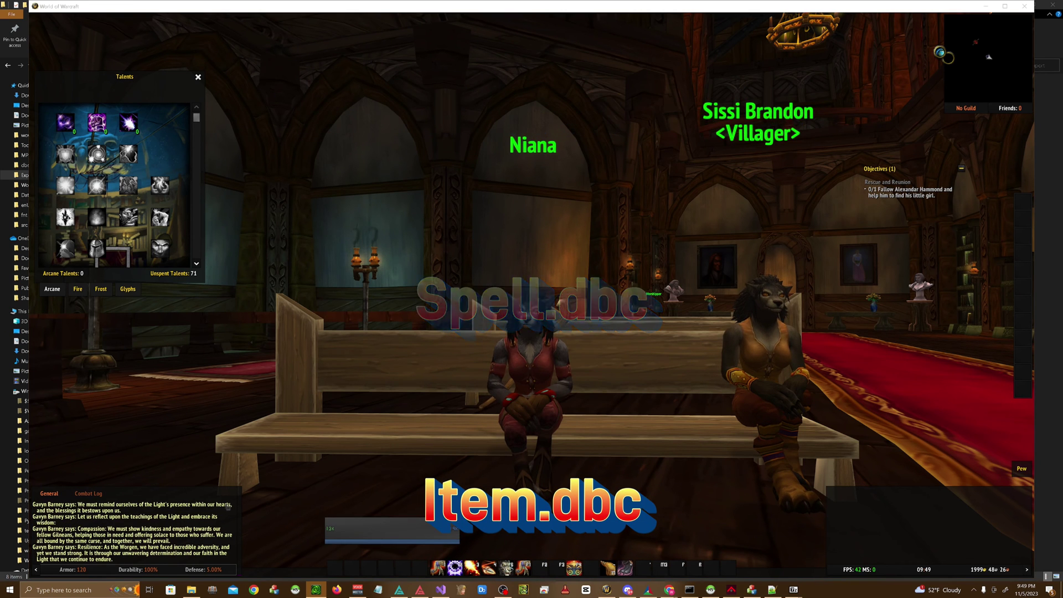
left_click(334, 338)
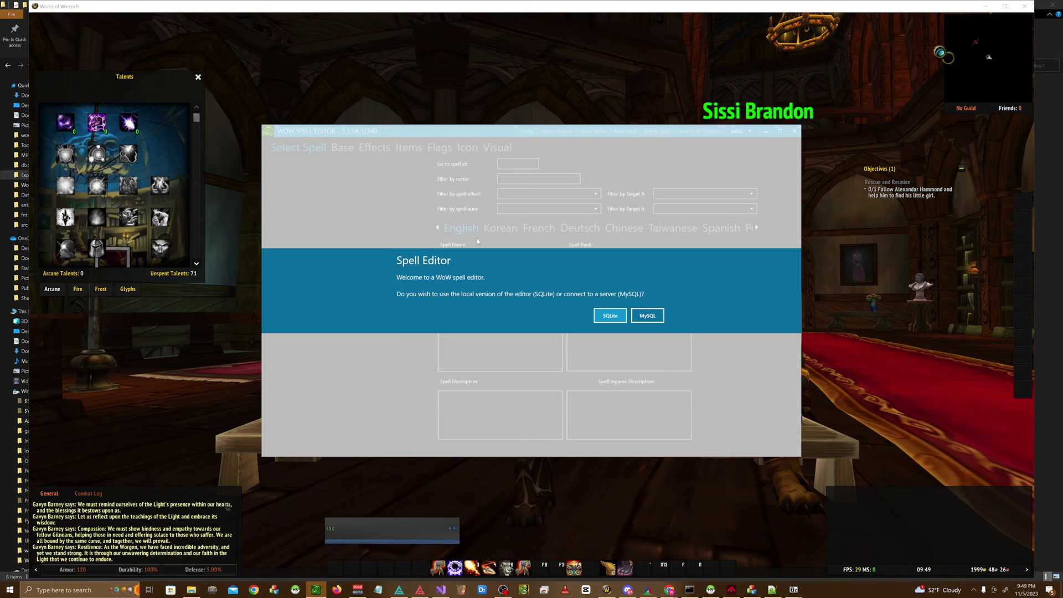
left_click(647, 316)
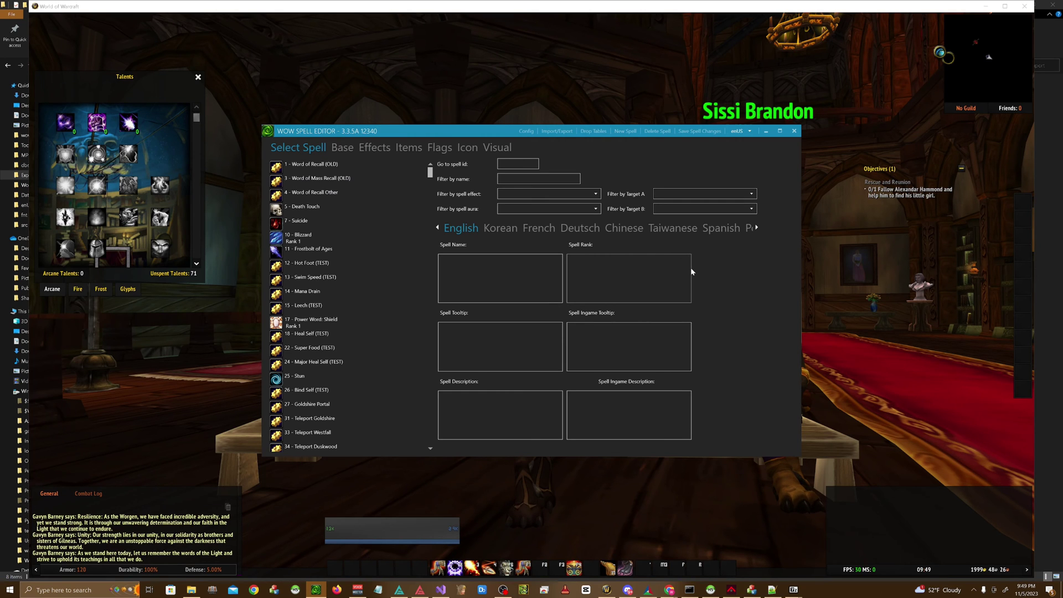
Filter the spell list by the name "glyph of poly"
left_click(522, 180)
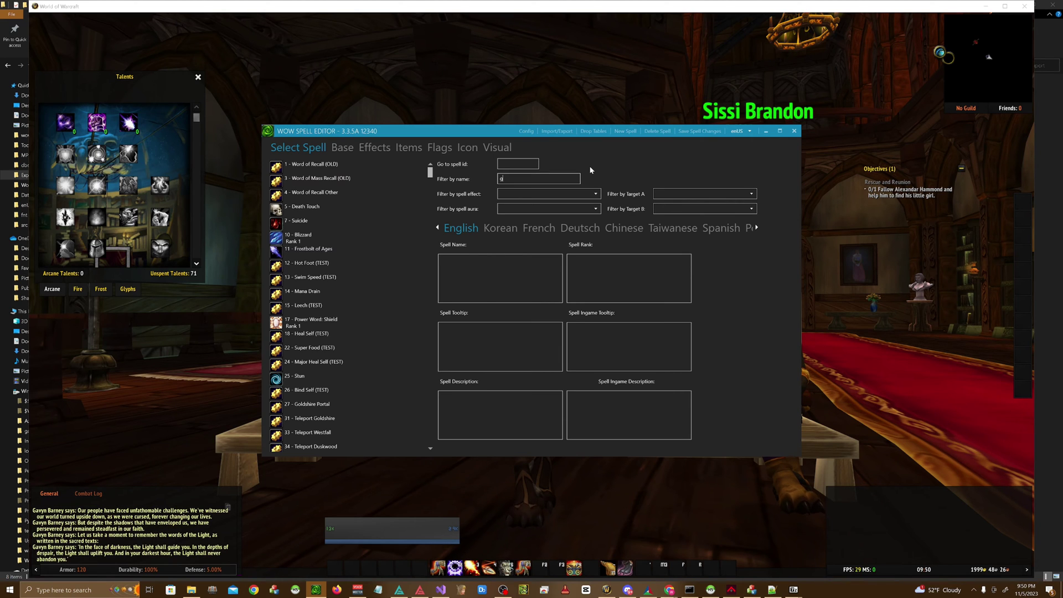
type("lyph of ")
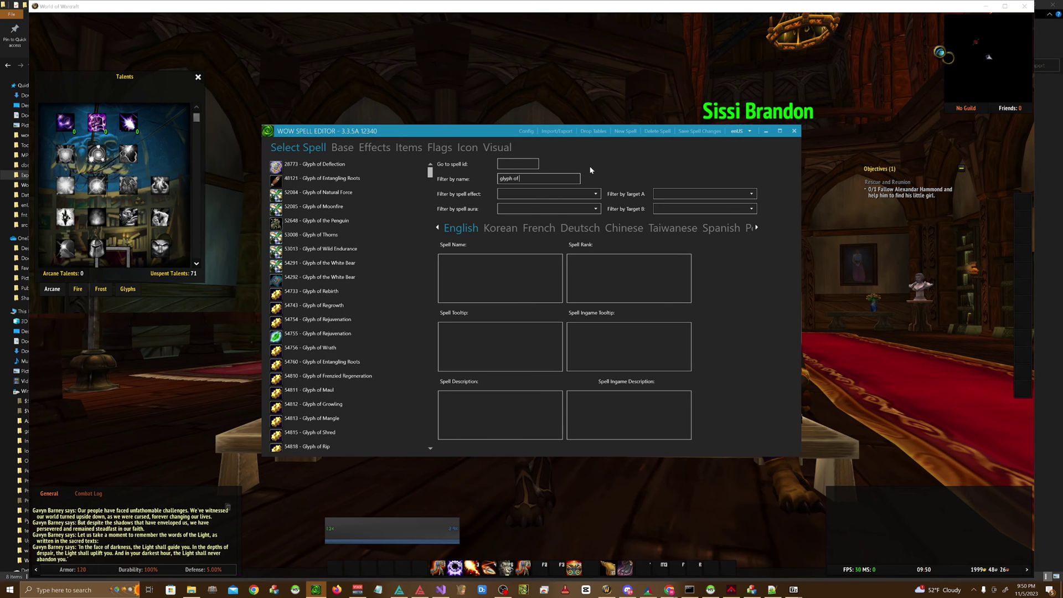
type("poly")
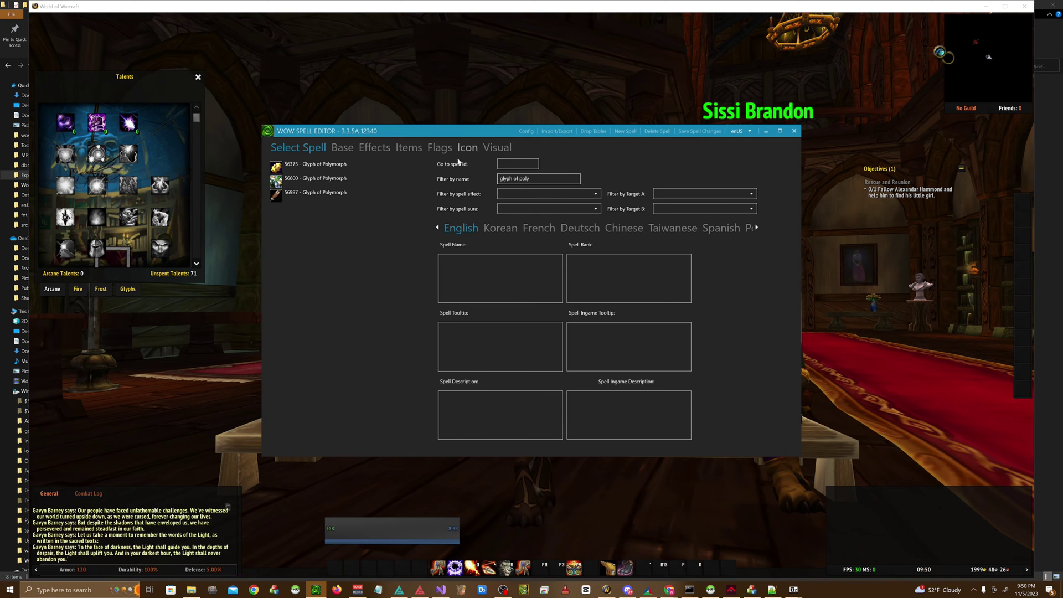
Duplicate the Glyph of Polymorph spell 56375 under the new ID 1001018
left_click(332, 165)
right_click(314, 168)
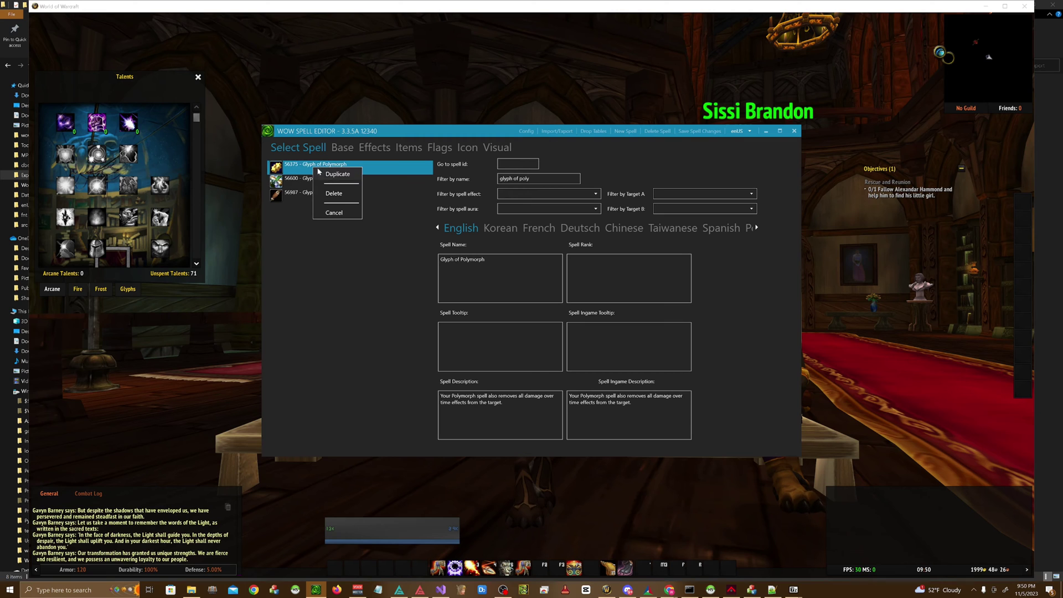
left_click(338, 175)
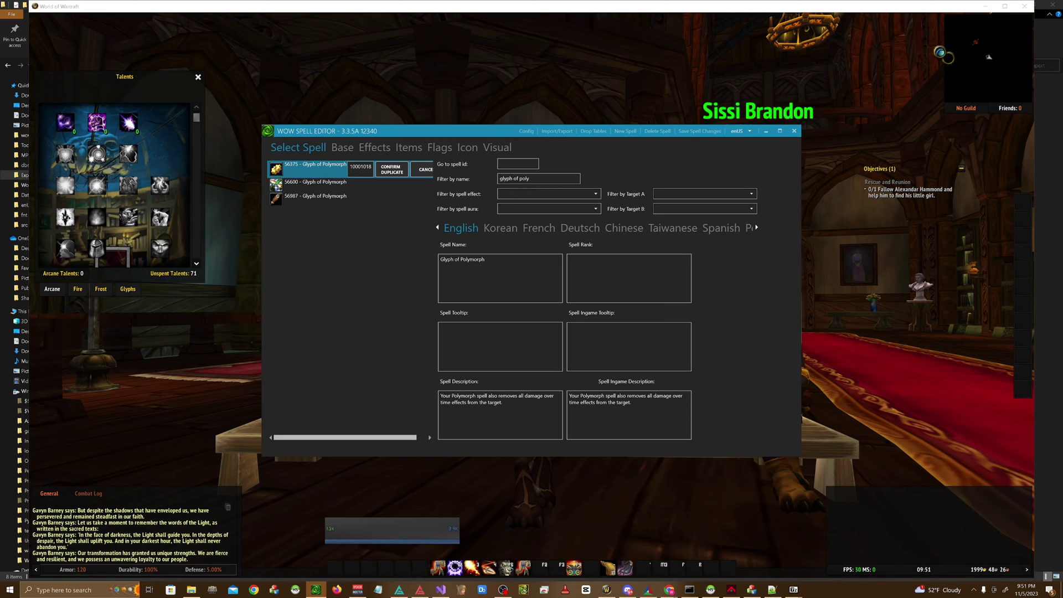
key("BackSpace")
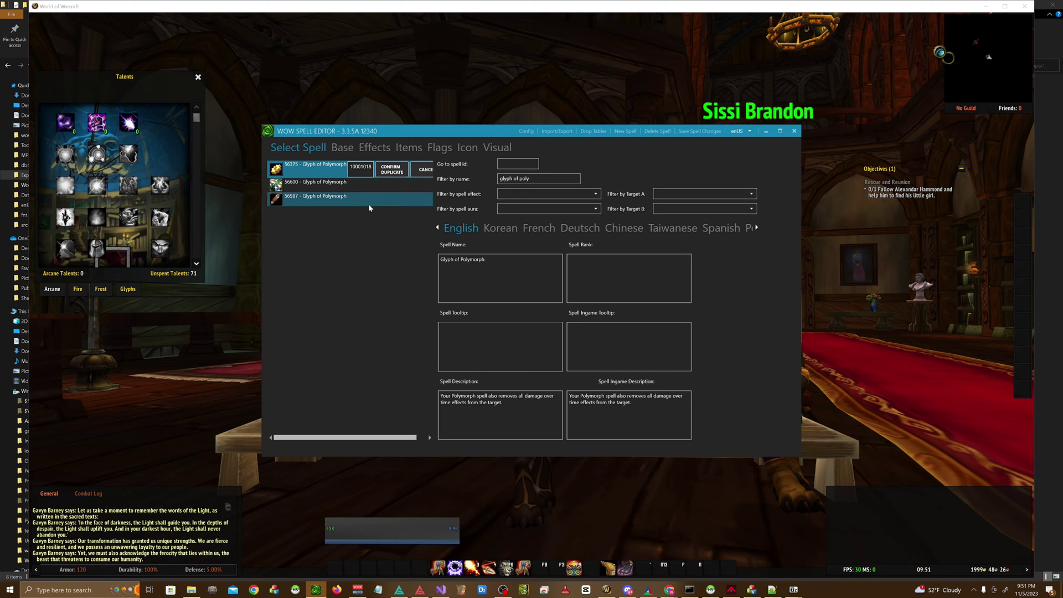
key("Tab")
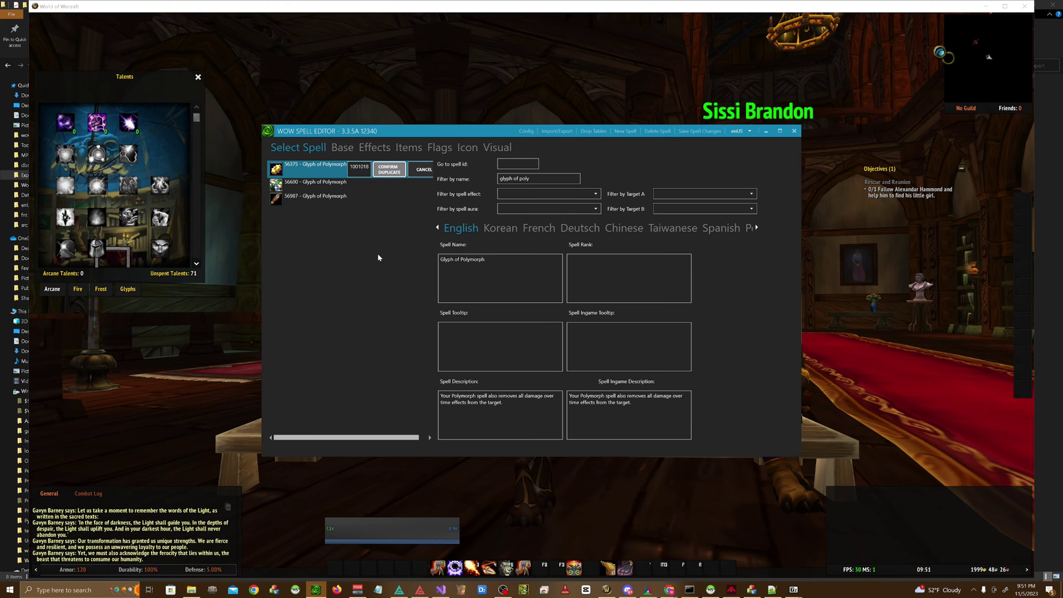
key("Return")
Try to duplicate the Glyph of Polymorph spell 56600 with the ID 1001018
left_click(364, 183)
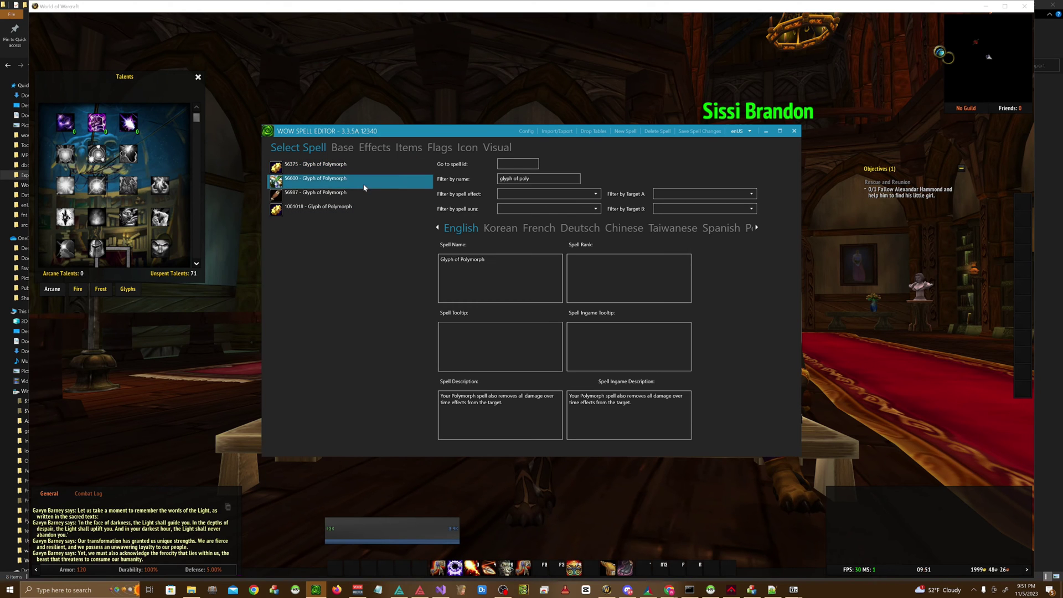
right_click(327, 180)
left_click(339, 185)
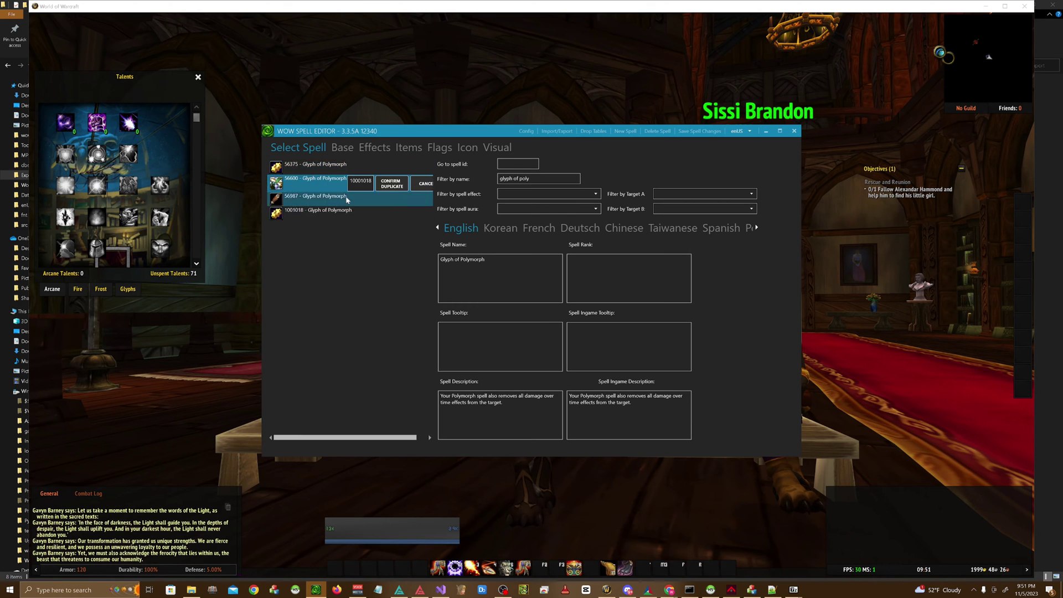
left_click(358, 181)
key("BackSpace")
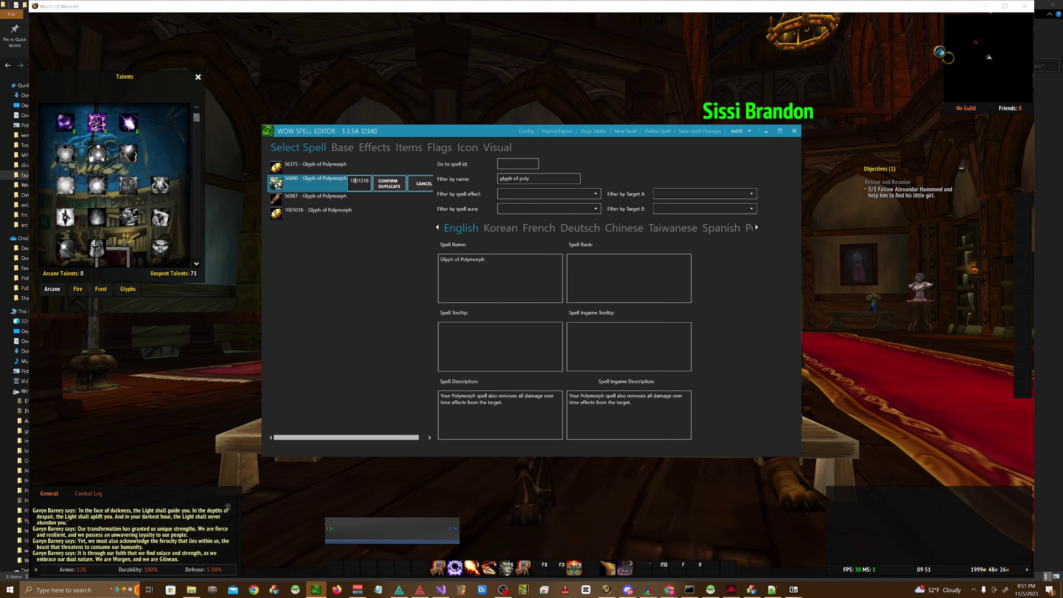
left_click(388, 186)
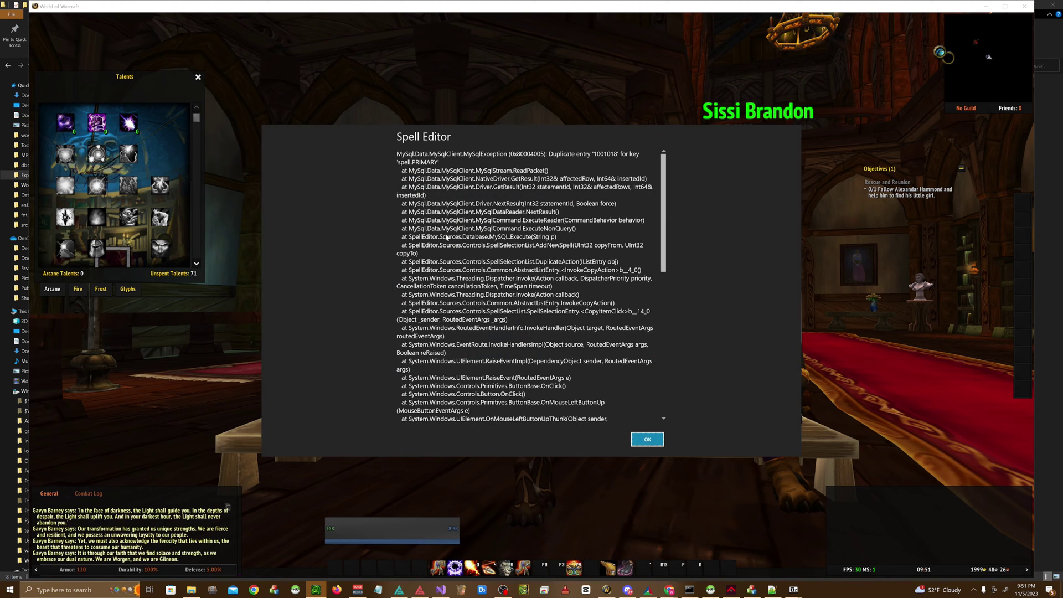
left_click(639, 445)
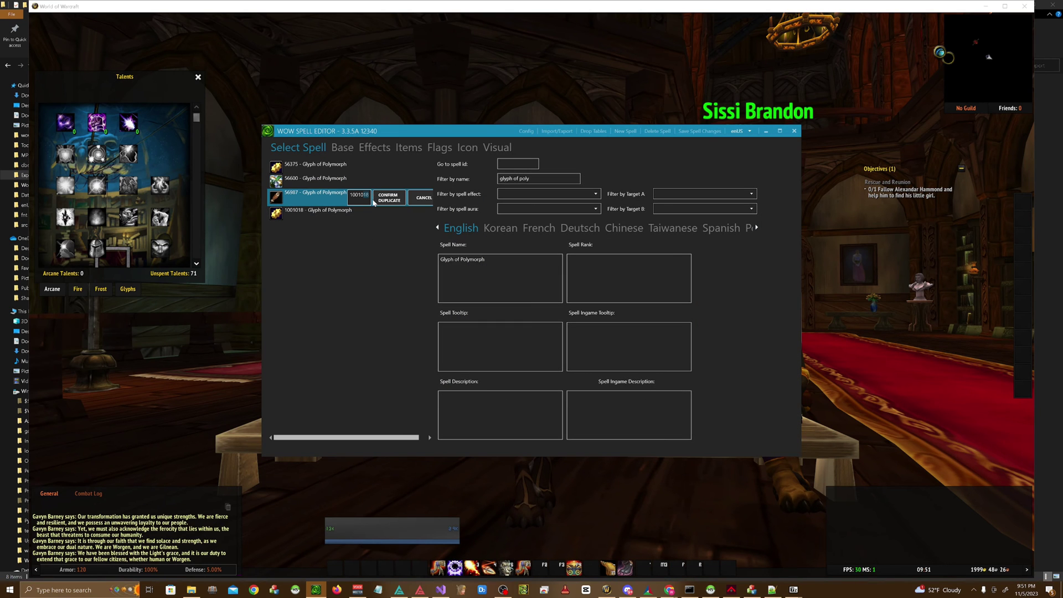
Duplicate Glyph of Polymorph spell 56987 as 1001020 and spell 56600 as 1001019
type("20")
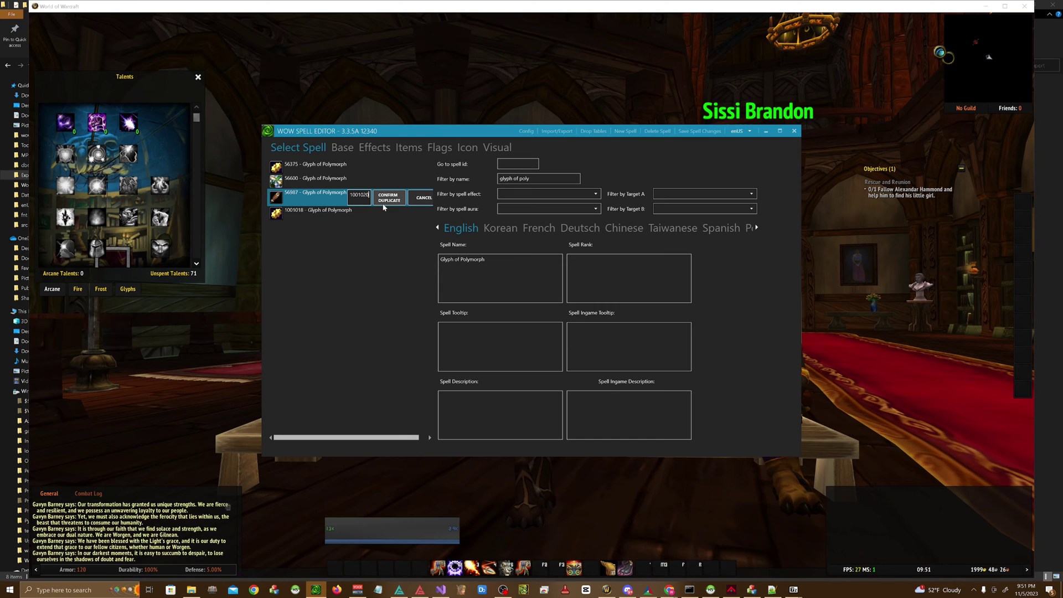
left_click(384, 204)
right_click(336, 183)
Examine the three original Glyph of Polymorph spells, 56375, 56600 and 56987
left_click(331, 171)
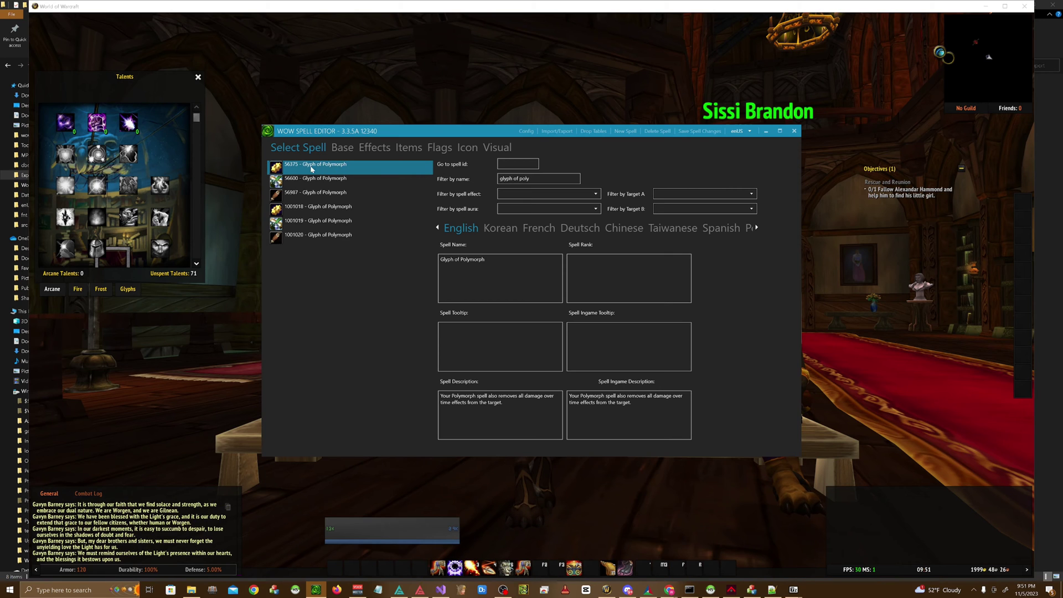
left_click(298, 183)
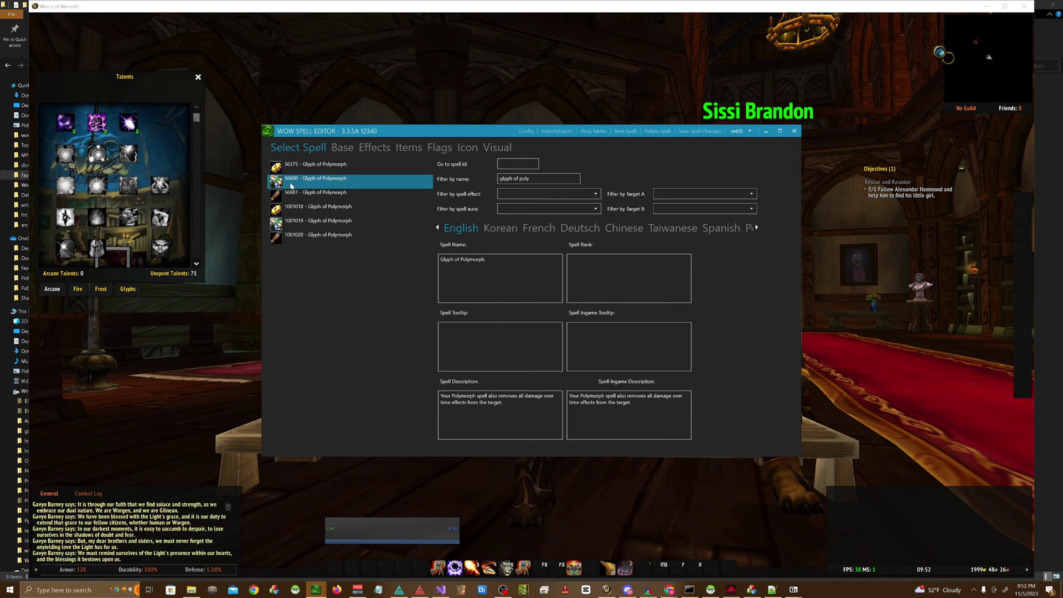
left_click(277, 196)
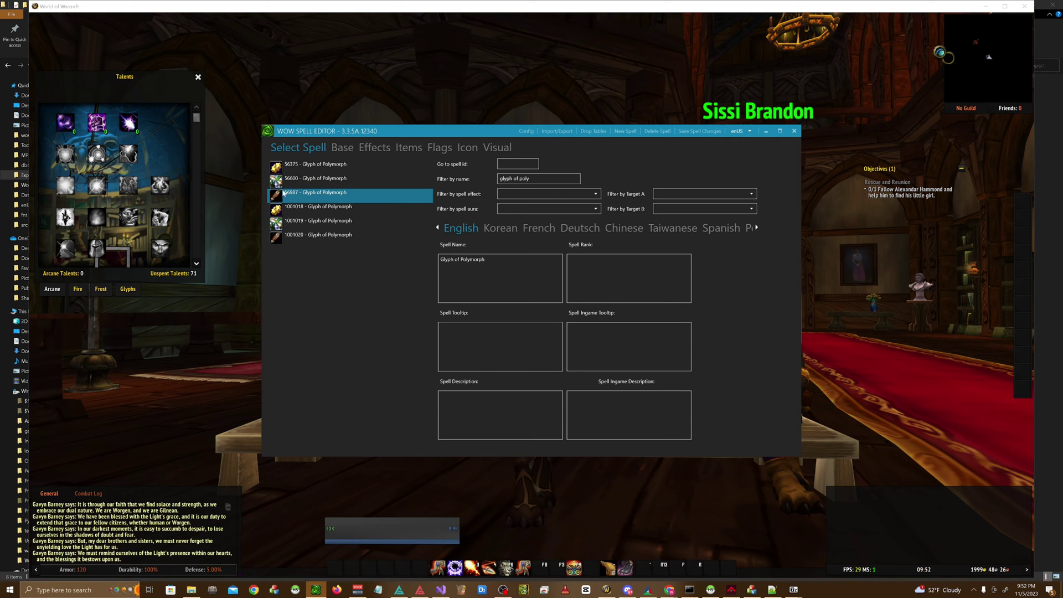
Rename spell 1001018 to "Glyph of Polymorph Reduced Cast", copy the new name and save the spell
left_click(348, 214)
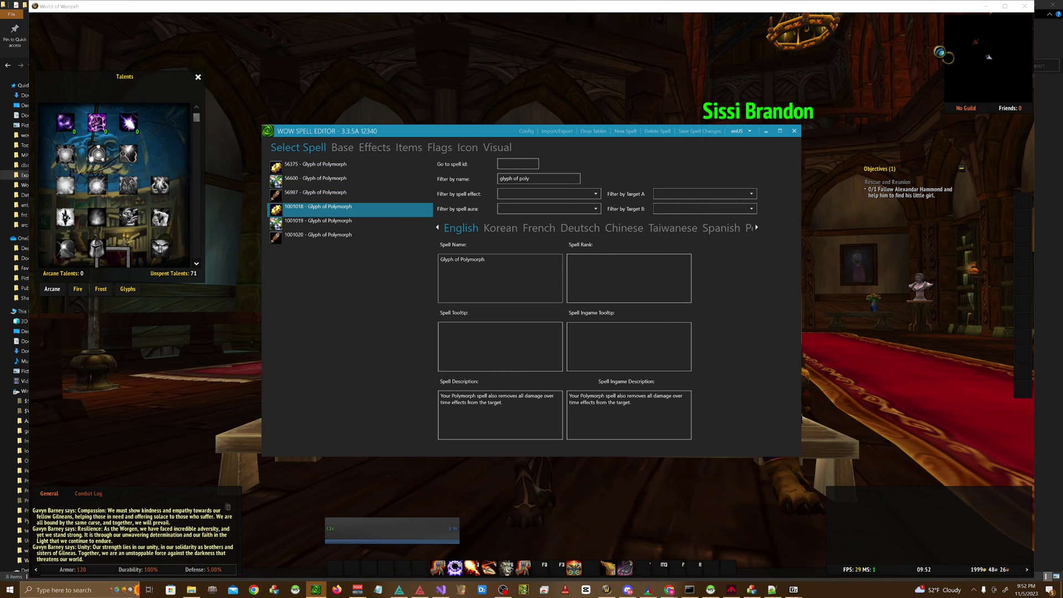
left_click(485, 259)
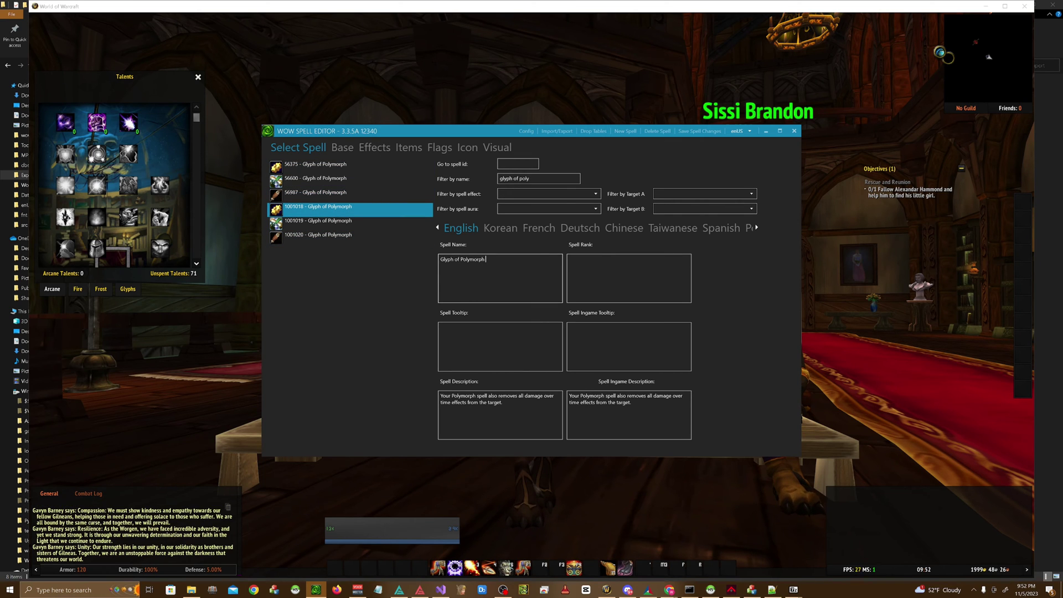
type("Reduced Cast")
double_click(495, 259)
left_click_drag(527, 254, 431, 268)
key("ctrl+c")
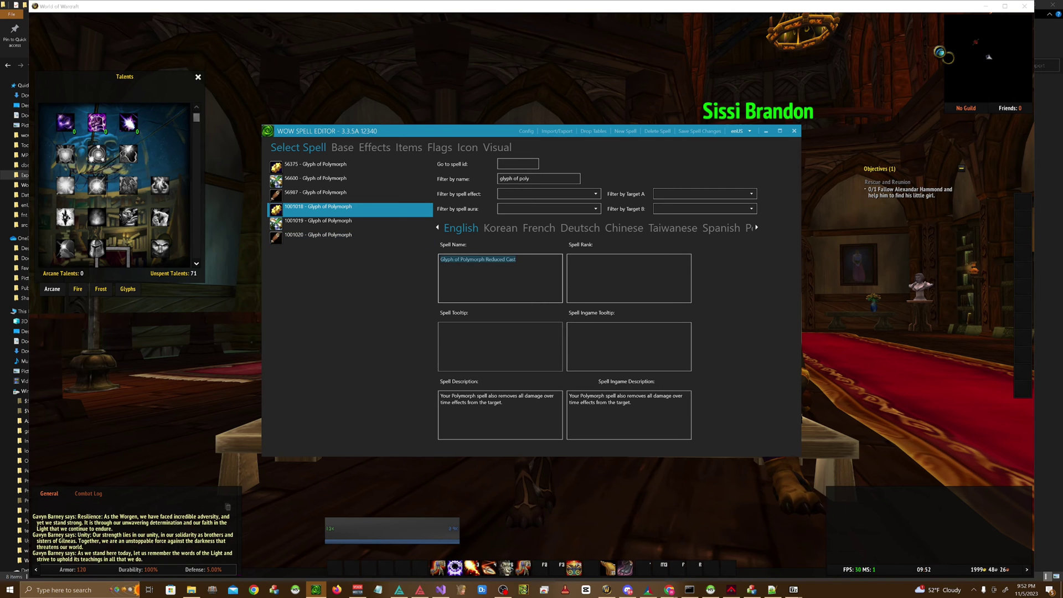
key("ctrl+s")
Replace the name of spell 1001019 with "Glyph of Polymorph Reduced Cast" and save it
left_click(368, 225)
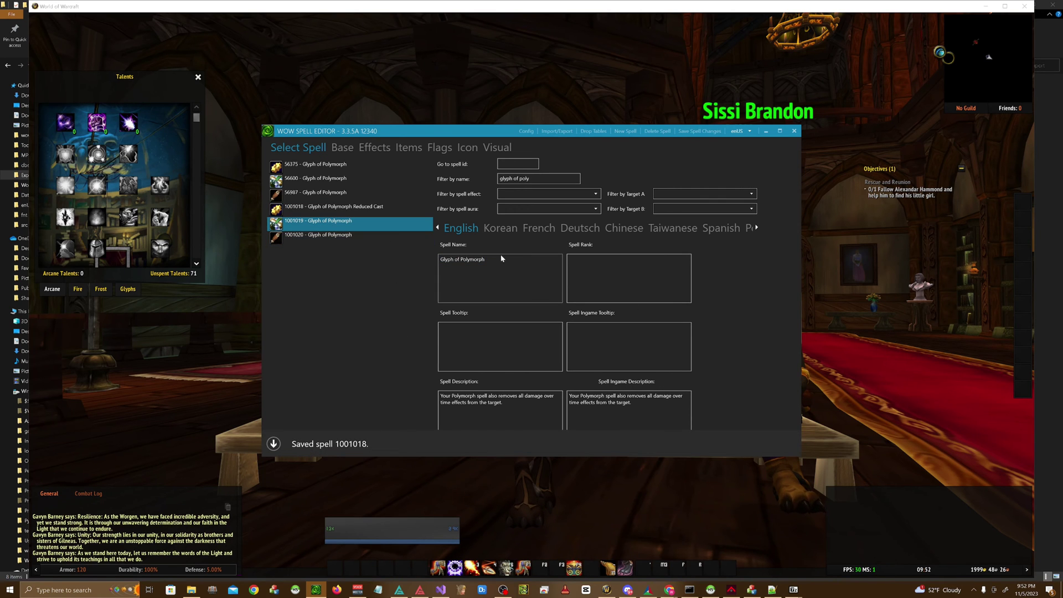
double_click(472, 259)
key("ctrl+v")
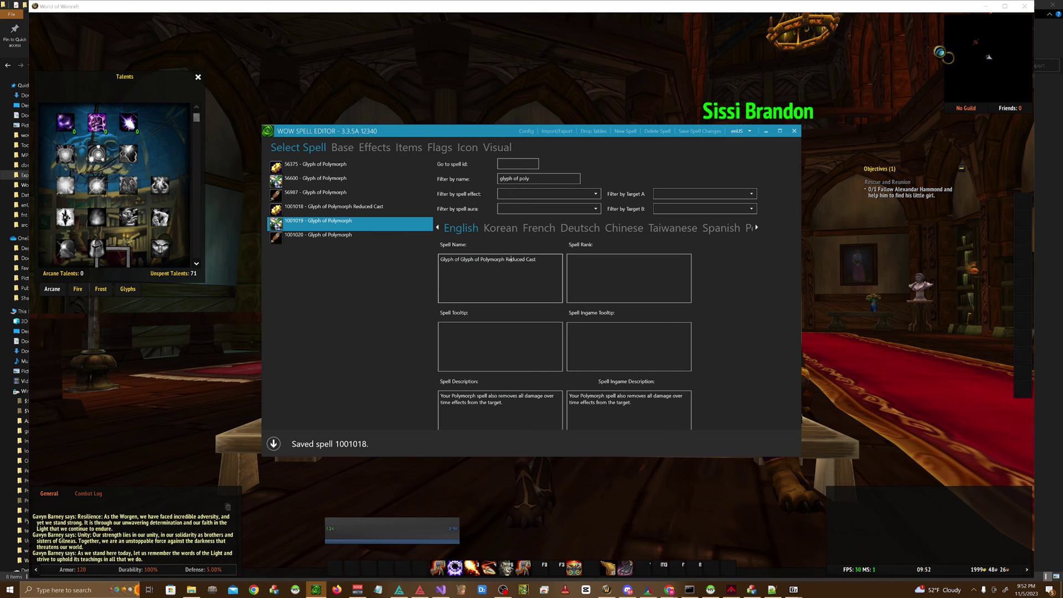
double_click(511, 259)
triple_click(511, 260)
Give spell 1001020 the name "Glyph of Polymorph Reduced Cast" and save it
double_click(473, 259)
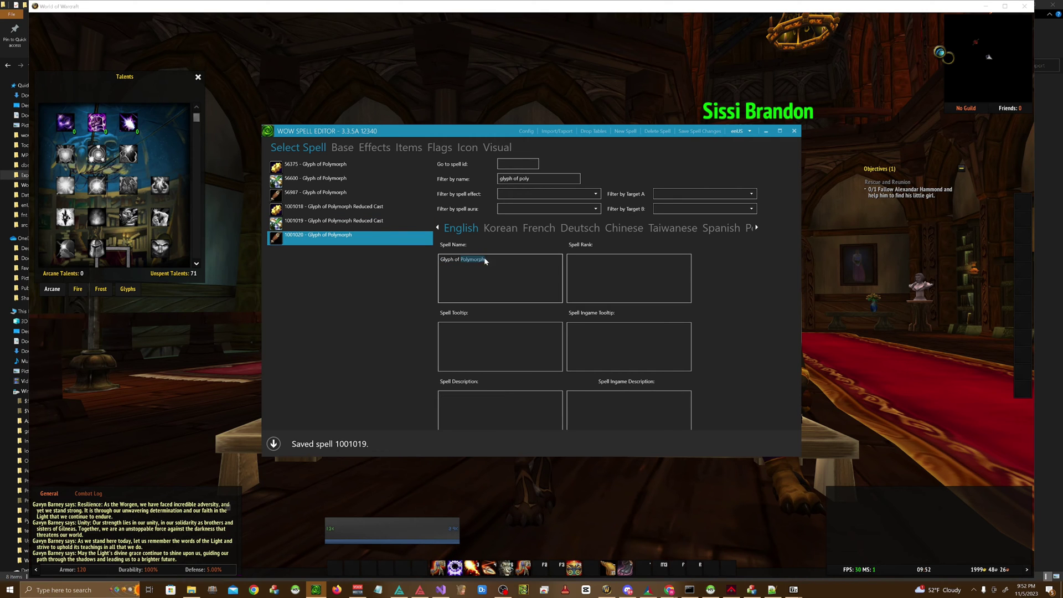
type("Polymorph Reduced Cast")
key("ctrl+s")
Change the description of spell 1001018 to "Reduces the cast time of your polymorph spell by 0.5 sec." and save it
left_click(393, 214)
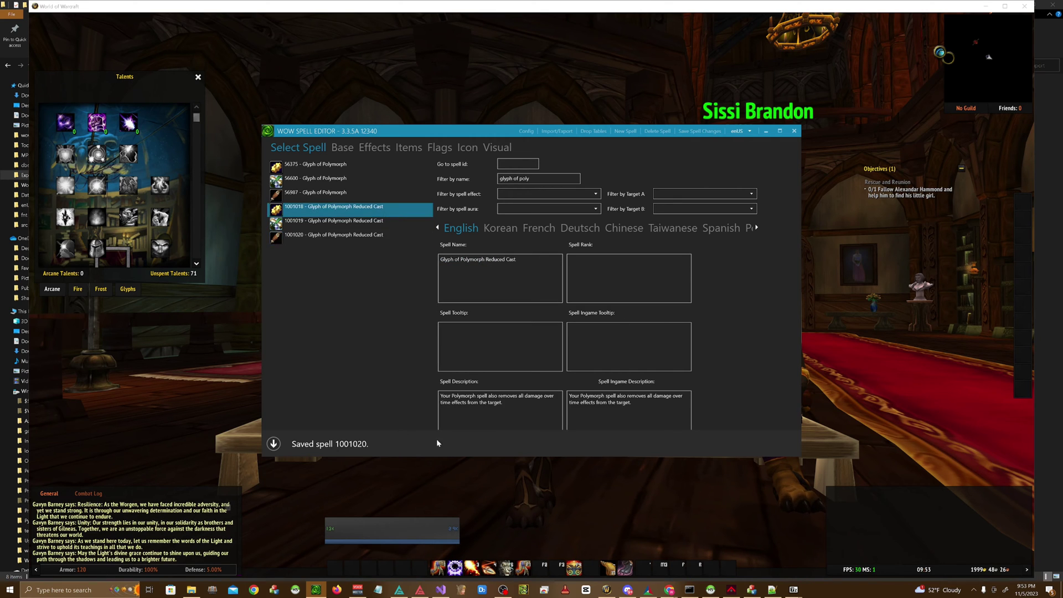
left_click_drag(510, 404, 222, 399)
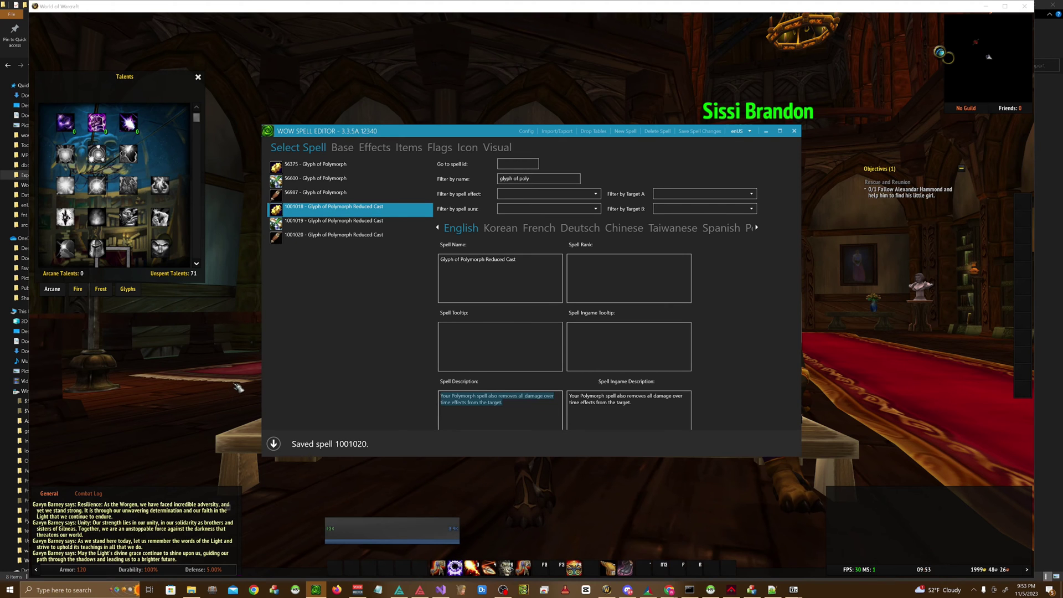
type("Reduces the")
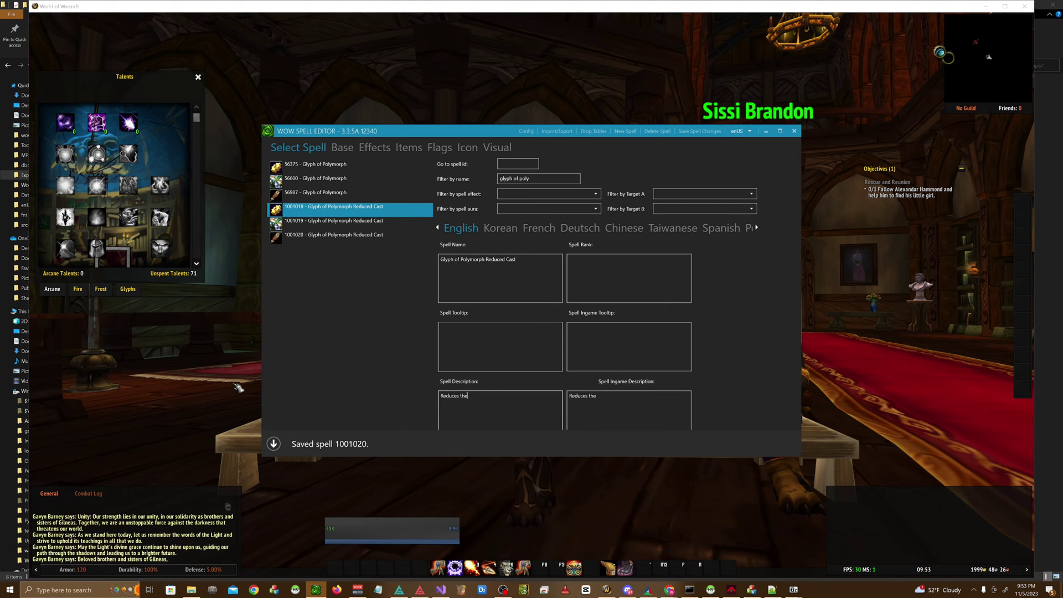
type(" cast time of yuour")
key("BackSpace")
key("BackSpace")
type("our polymorph spell by 0.5 sec.")
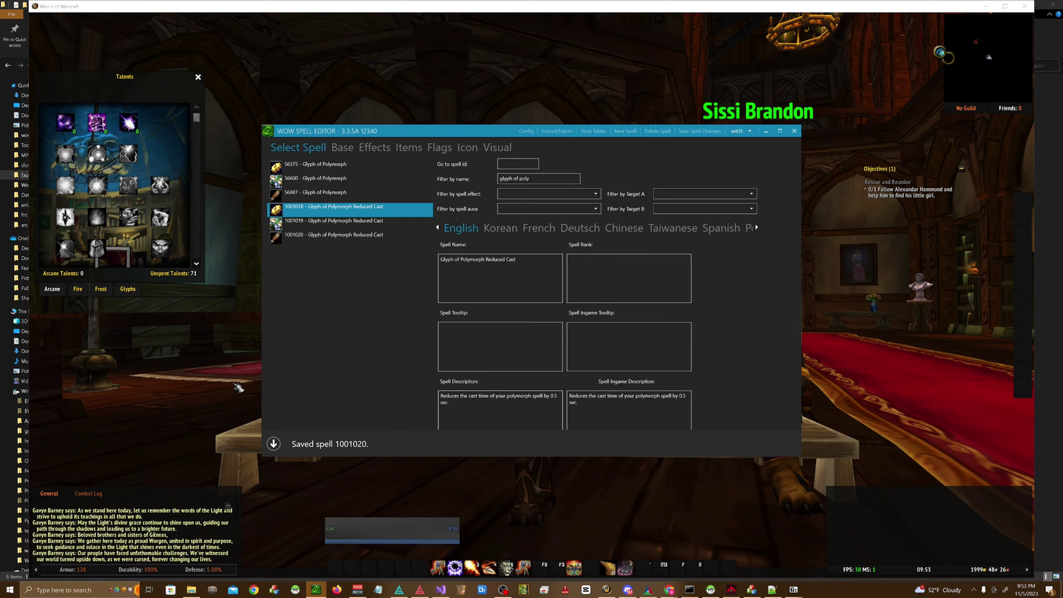
left_click(702, 131)
Copy the new cast-time description from spell 1001018 to spell 1001020 and save it
key("ctrl+a")
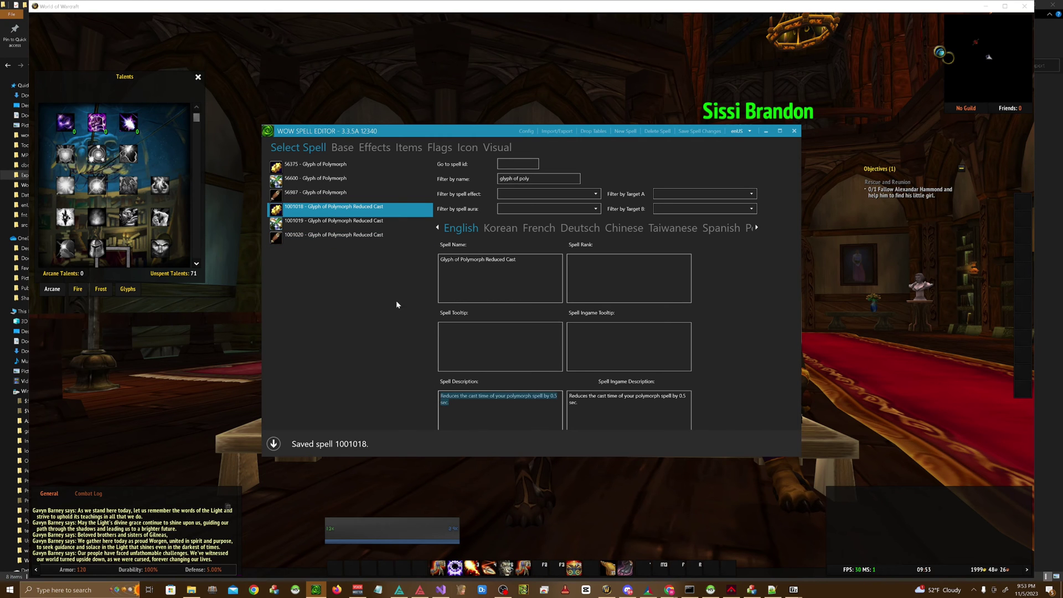
left_click(396, 238)
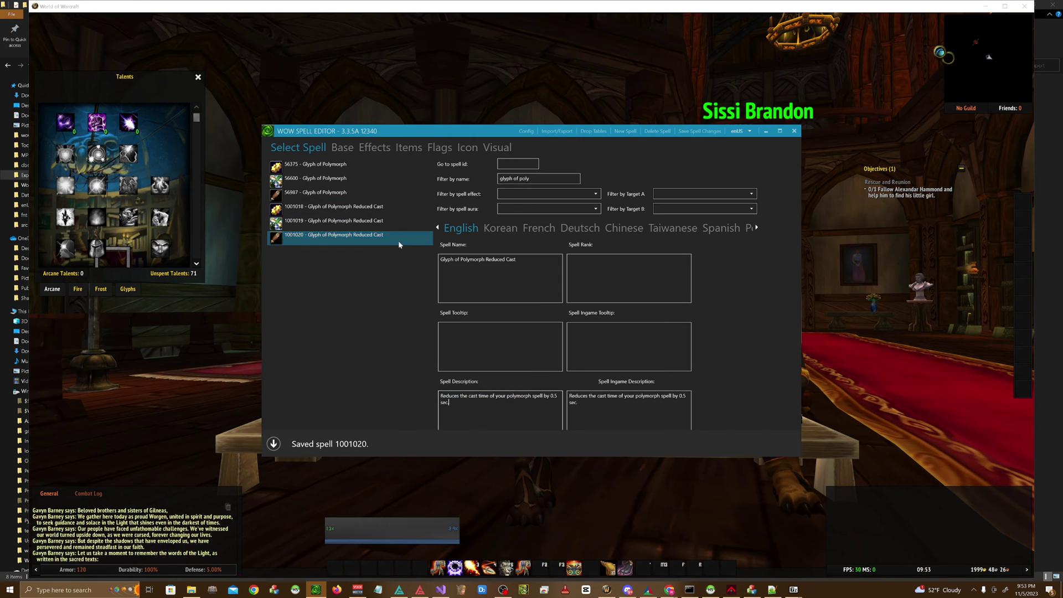
Open spell 1001018 and examine its base settings and its three spell effects
left_click(349, 208)
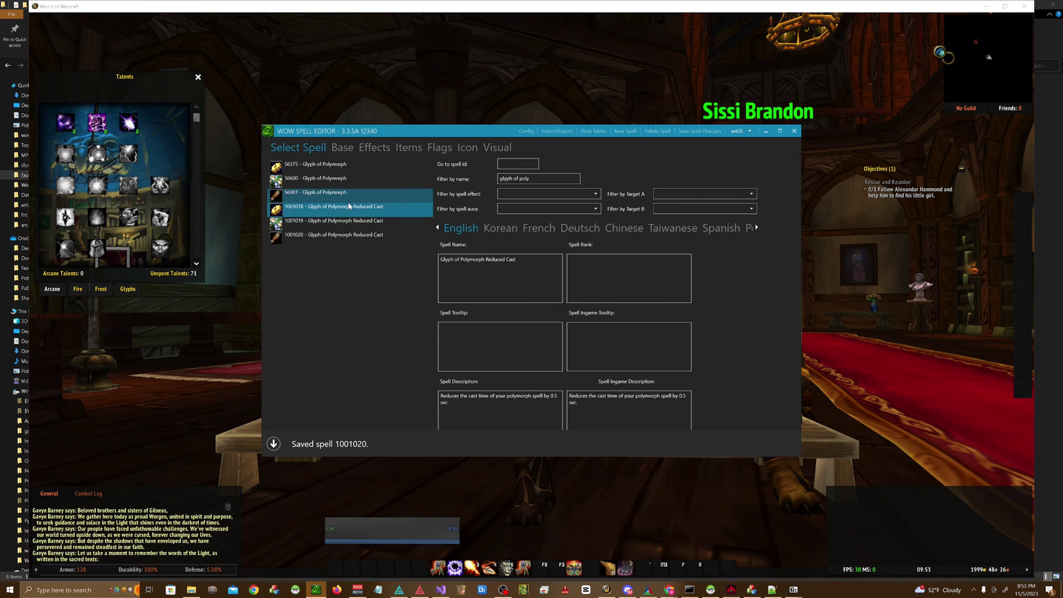
left_click(377, 147)
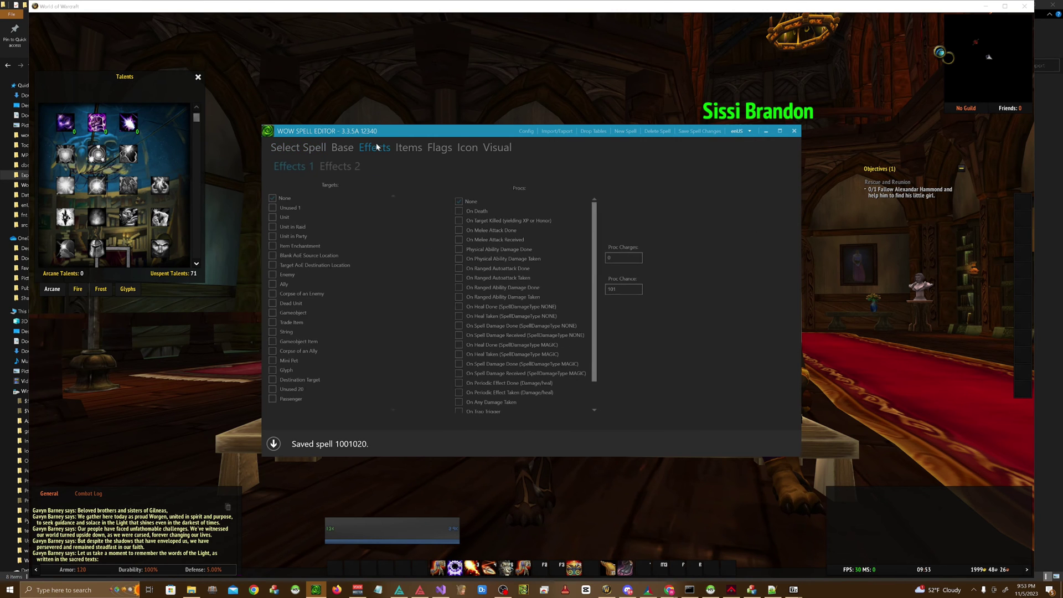
left_click(343, 146)
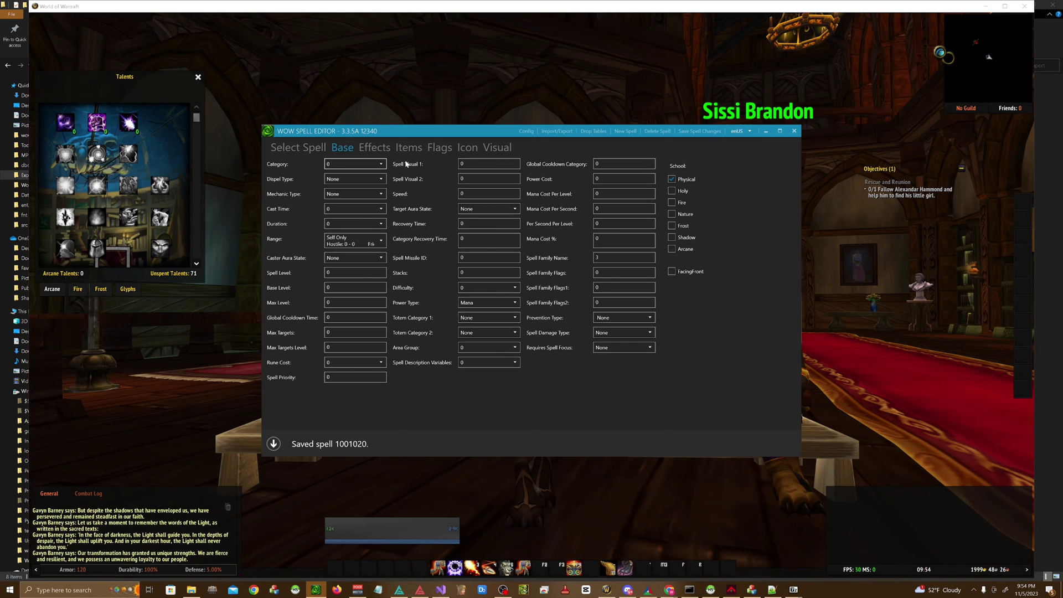
left_click(377, 148)
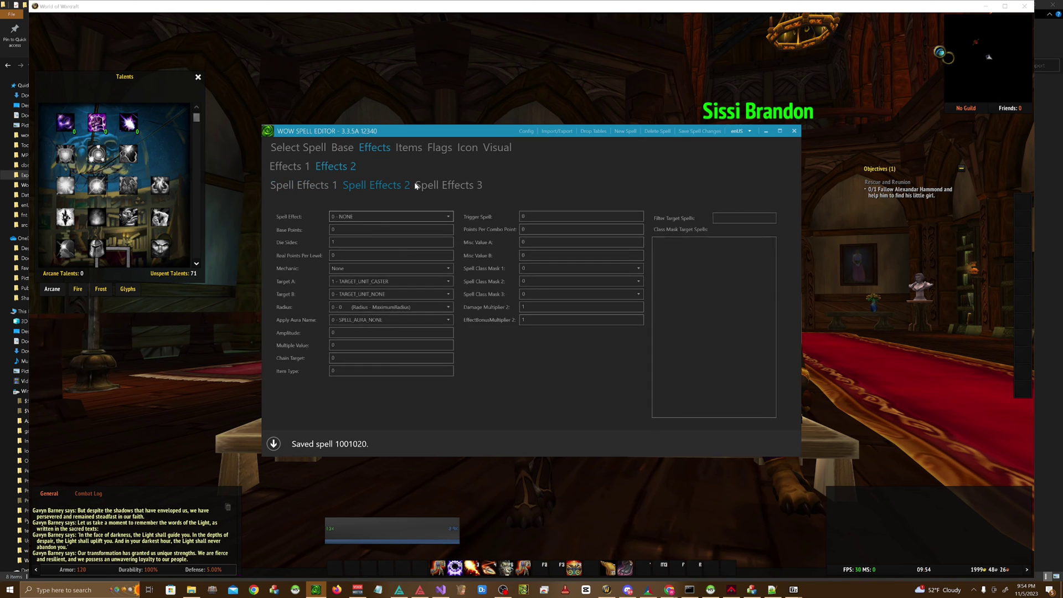
left_click(431, 187)
left_click(304, 186)
left_click(369, 190)
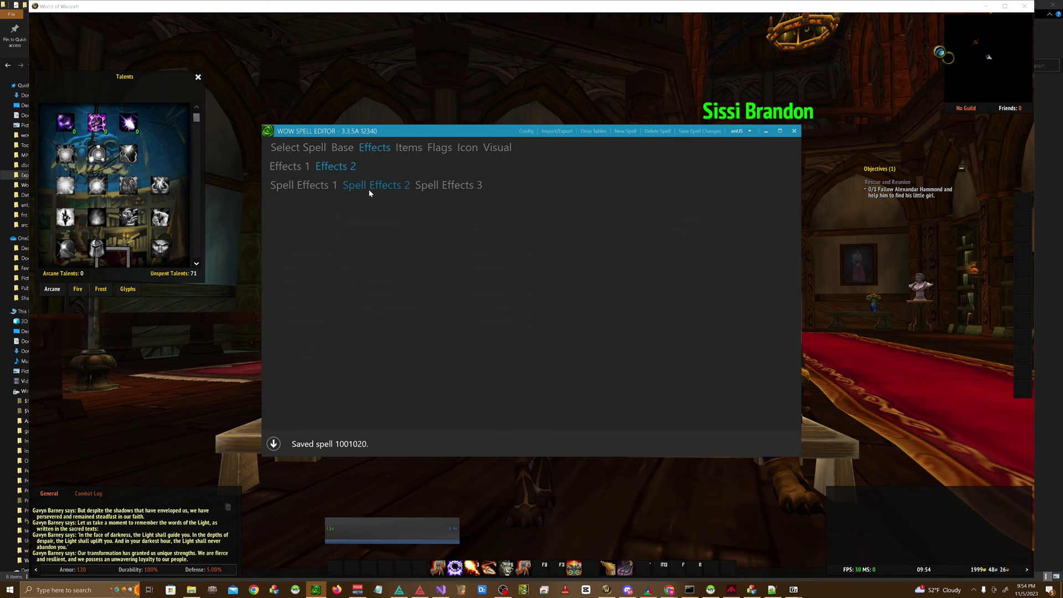
left_click(430, 186)
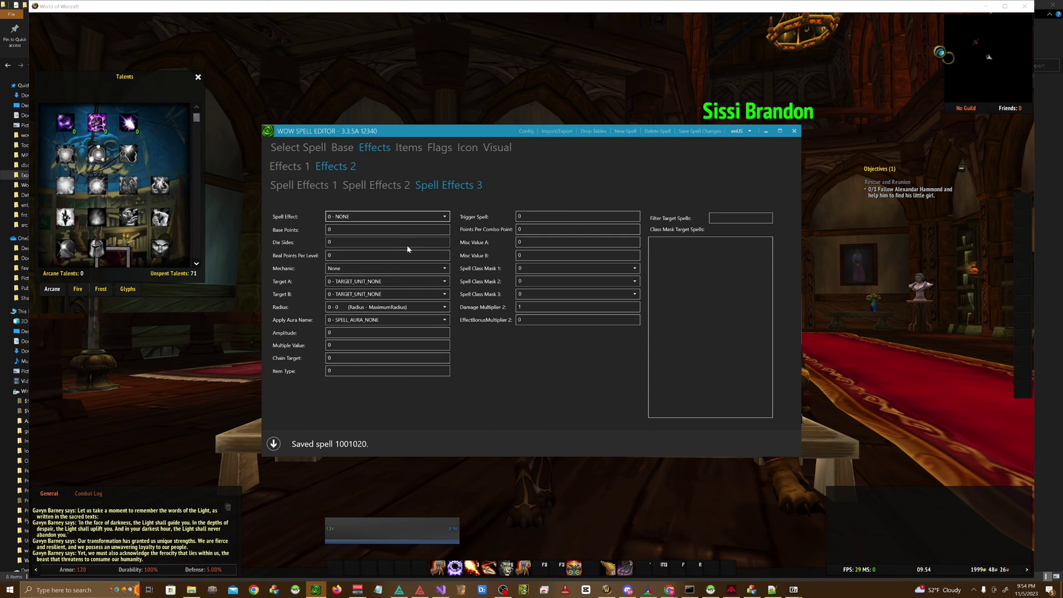
left_click(364, 187)
left_click(316, 185)
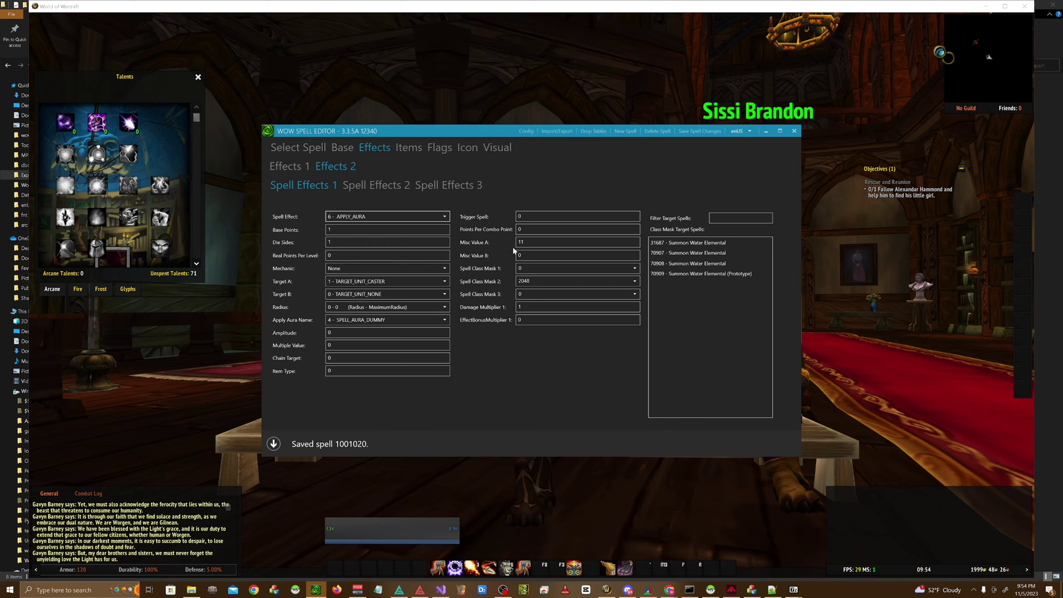
Set the Apply Aura Name of the first spell effect to 107 - SPELL_AURA_ADD_FLAT_MODIFIER
left_click(424, 326)
left_click(440, 322)
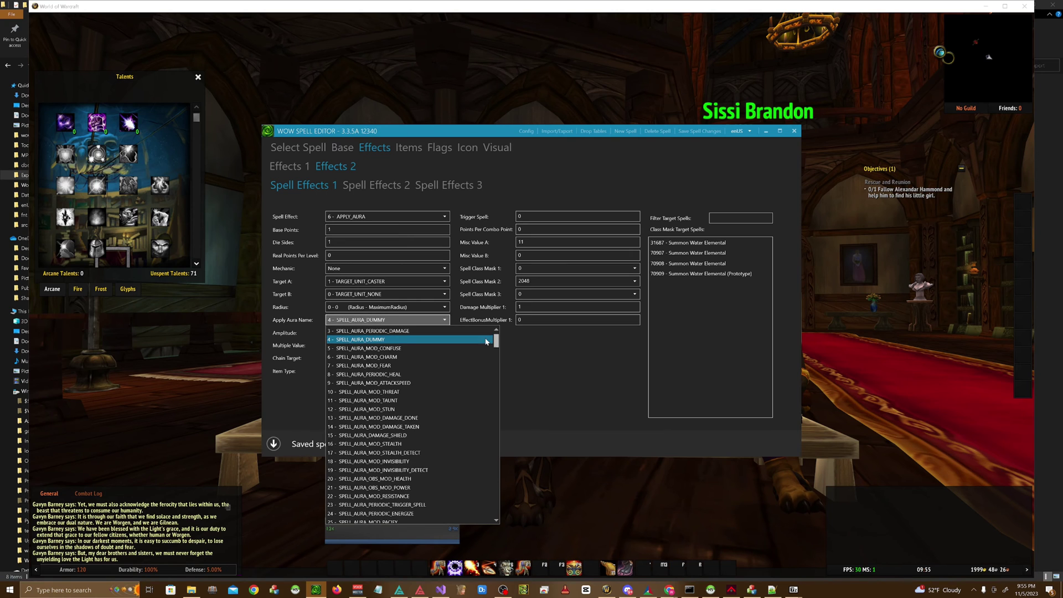
left_click_drag(497, 342, 500, 391)
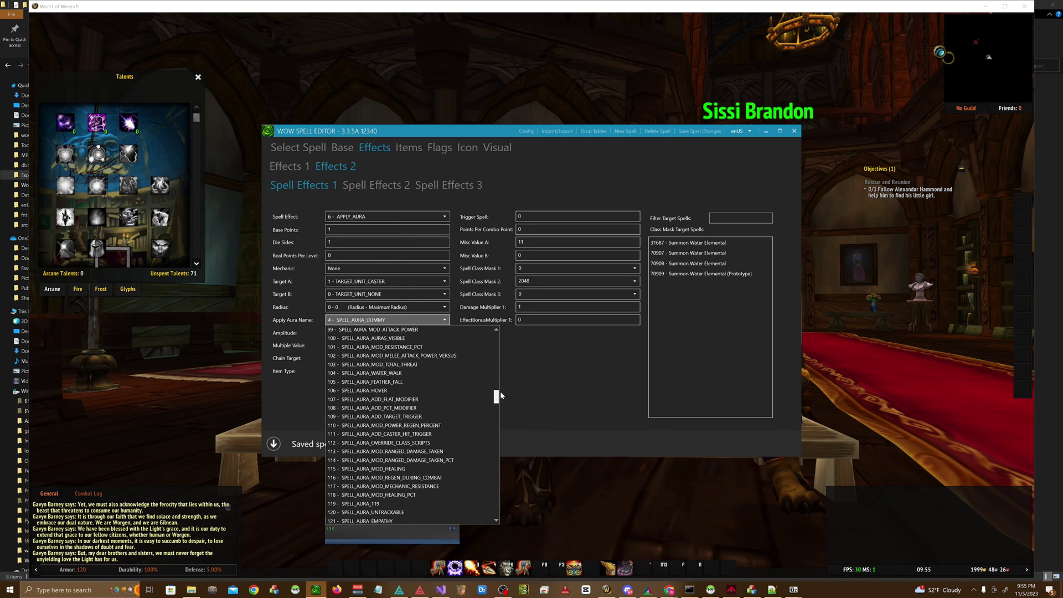
left_click(460, 400)
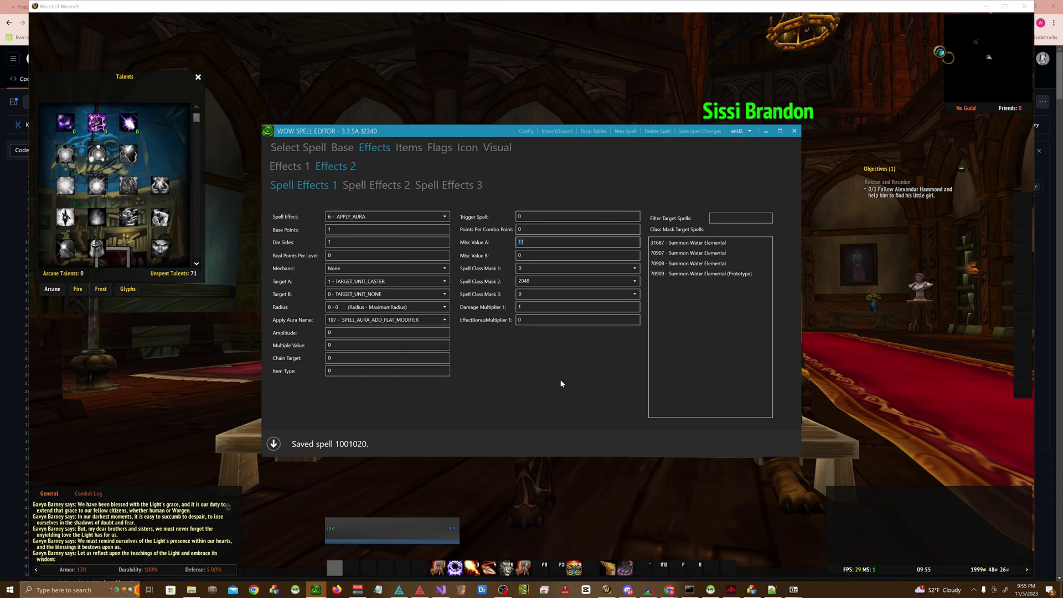
Switch to Chrome and open the WoW-Spell-Editor GitHub issue on Patch 3.3.5 spell effect and aura misc values
left_click(669, 590)
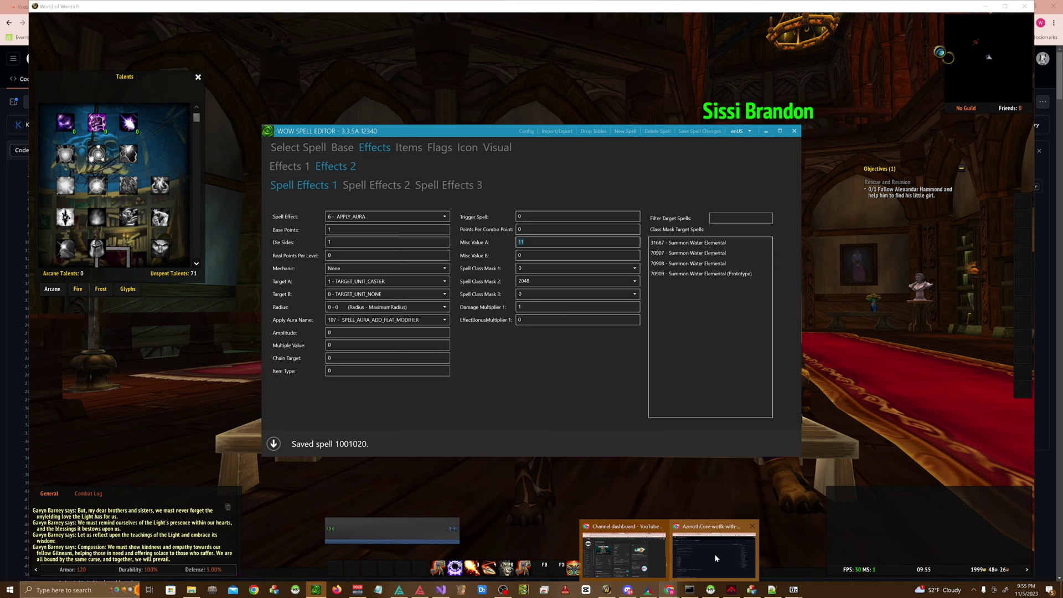
left_click(717, 558)
left_click(368, 22)
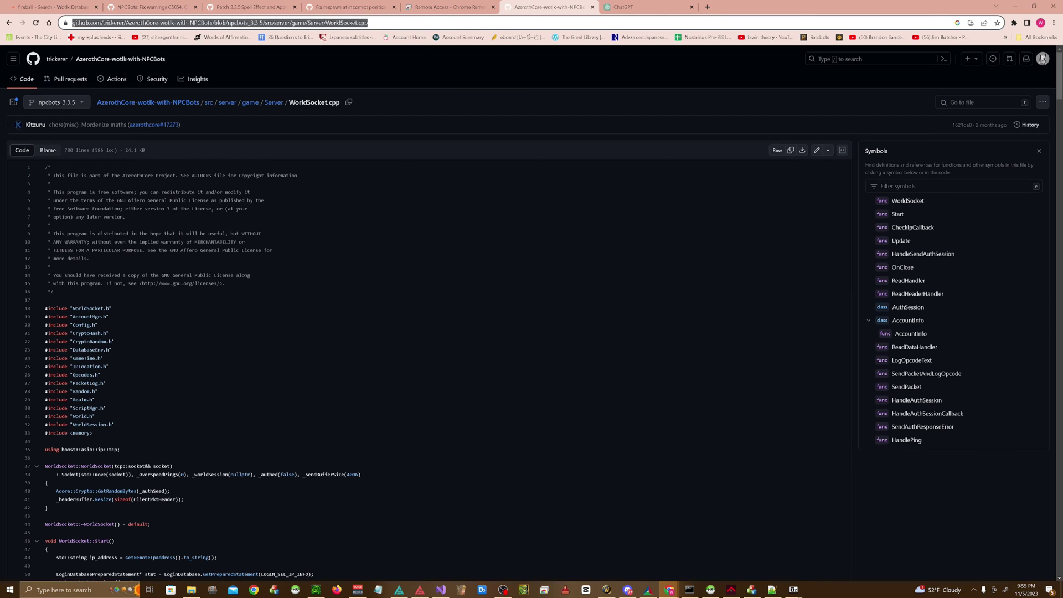
type("misc")
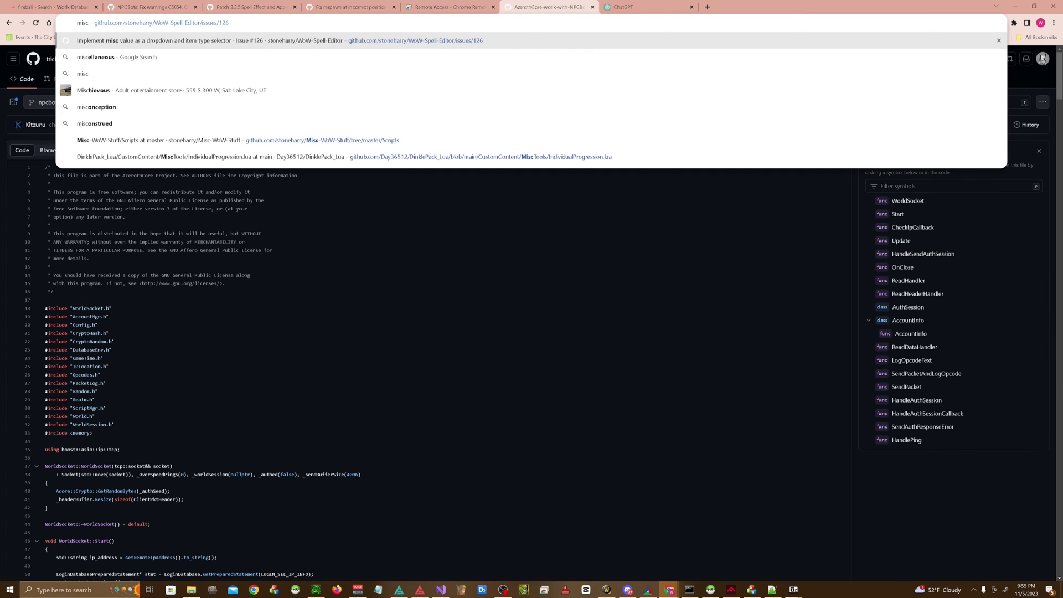
key("Return")
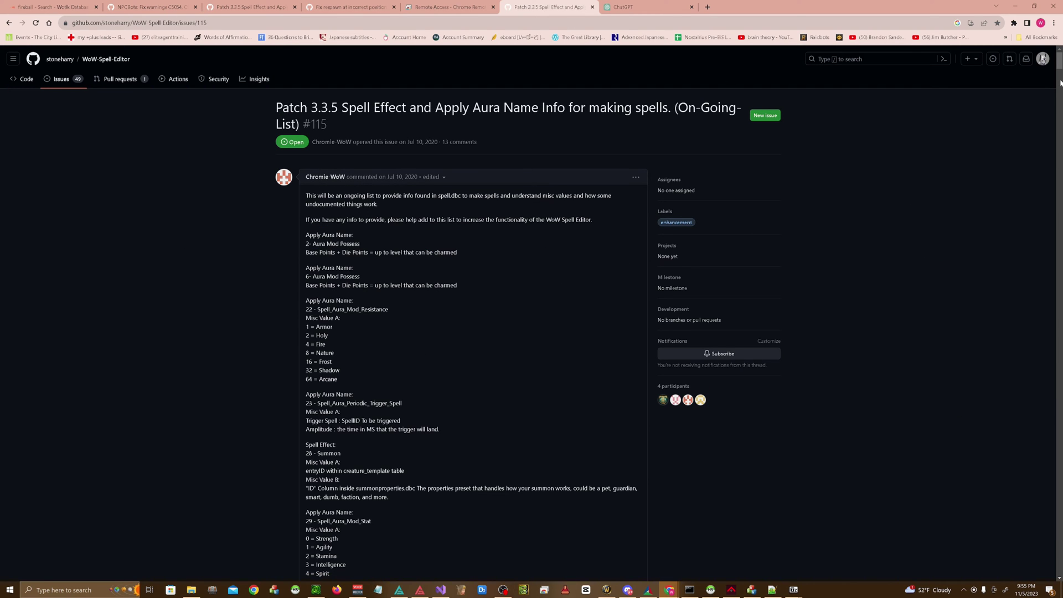
Look up the cast time entry in the misc value list for aura 107 Flat Modifier
scroll(1061, 67, "down", 10)
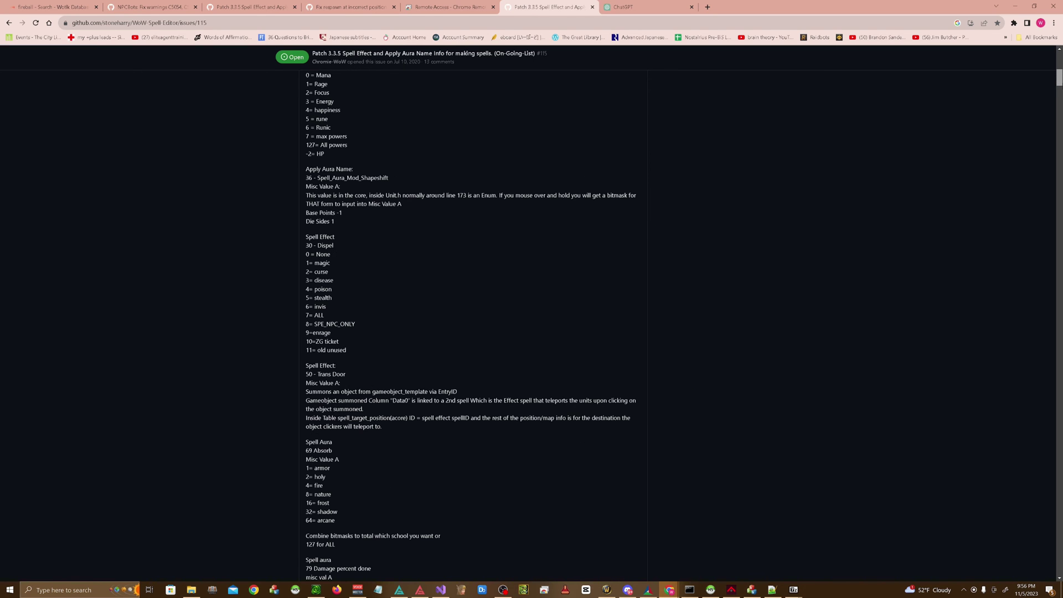
scroll(1060, 77, "down", 9)
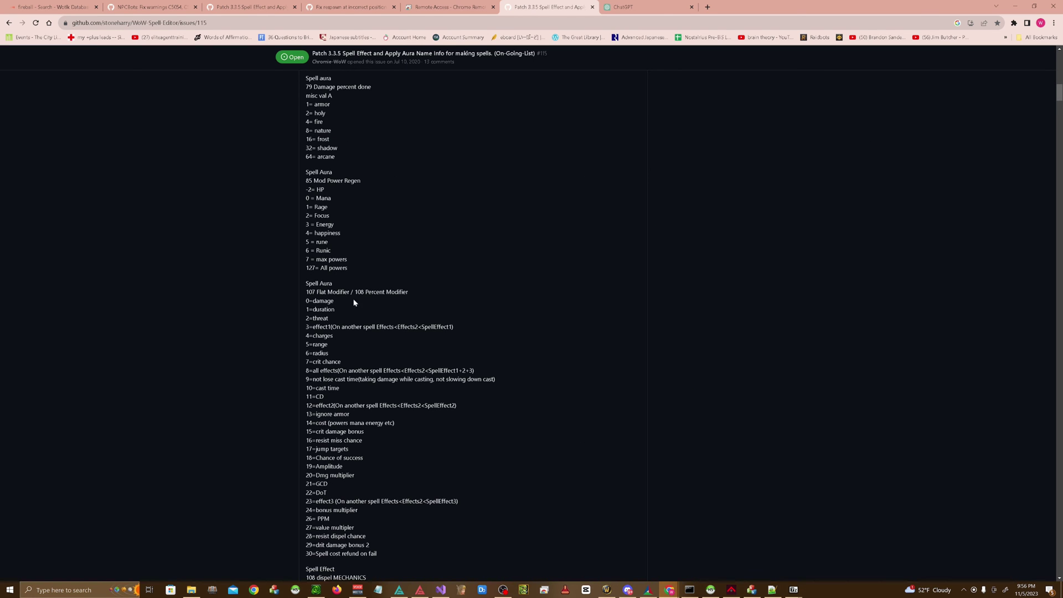
left_click_drag(305, 293, 384, 283)
left_click_drag(306, 388, 354, 393)
double_click(305, 391)
triple_click(304, 394)
Switch back to WoW Spell Editor, set Misc Value A to 10 and save spell 1001018
mouse_move(315, 590)
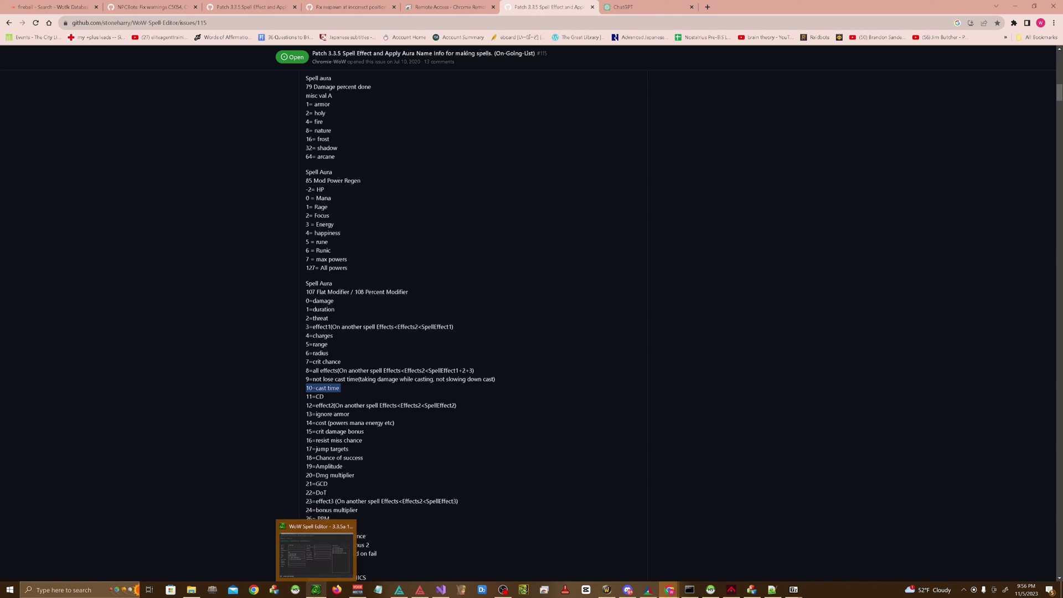
left_click(316, 551)
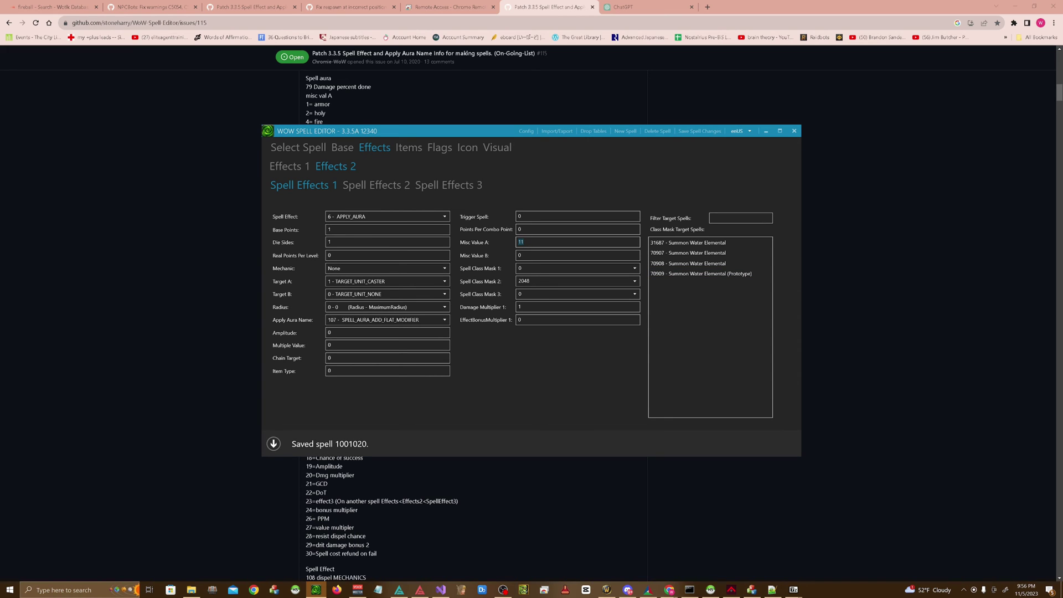
left_click(907, 281)
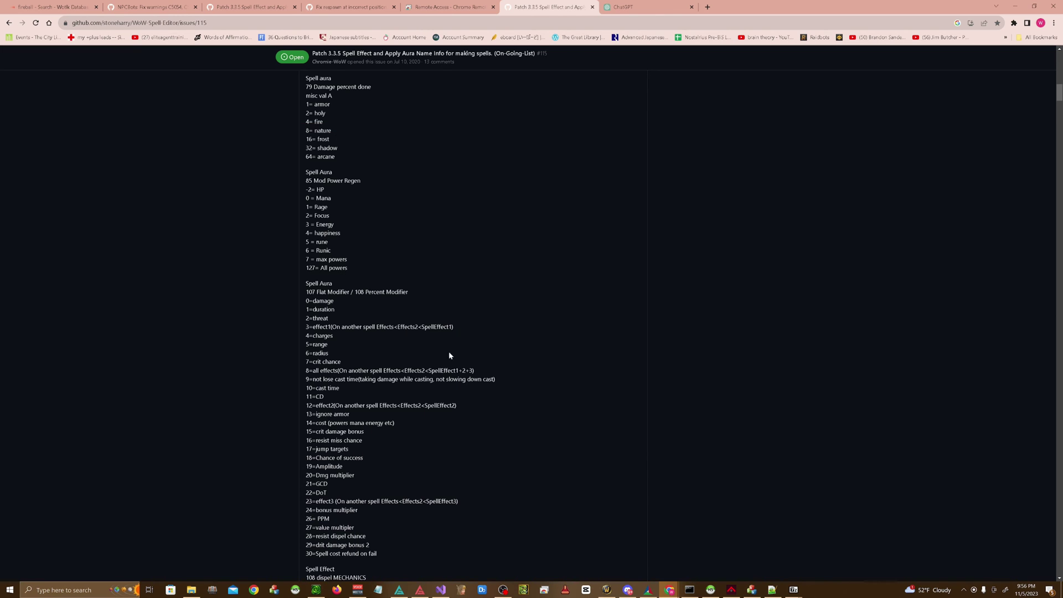
left_click(316, 589)
left_click(697, 131)
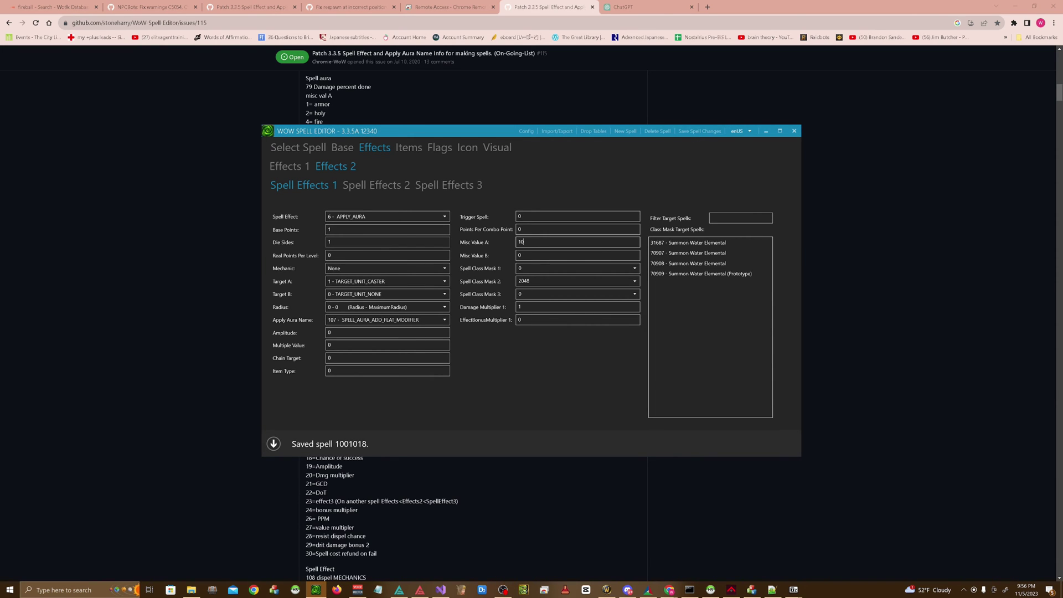
Set the Base Points of the first spell effect to -501
left_click(347, 230)
key("ctrl+a")
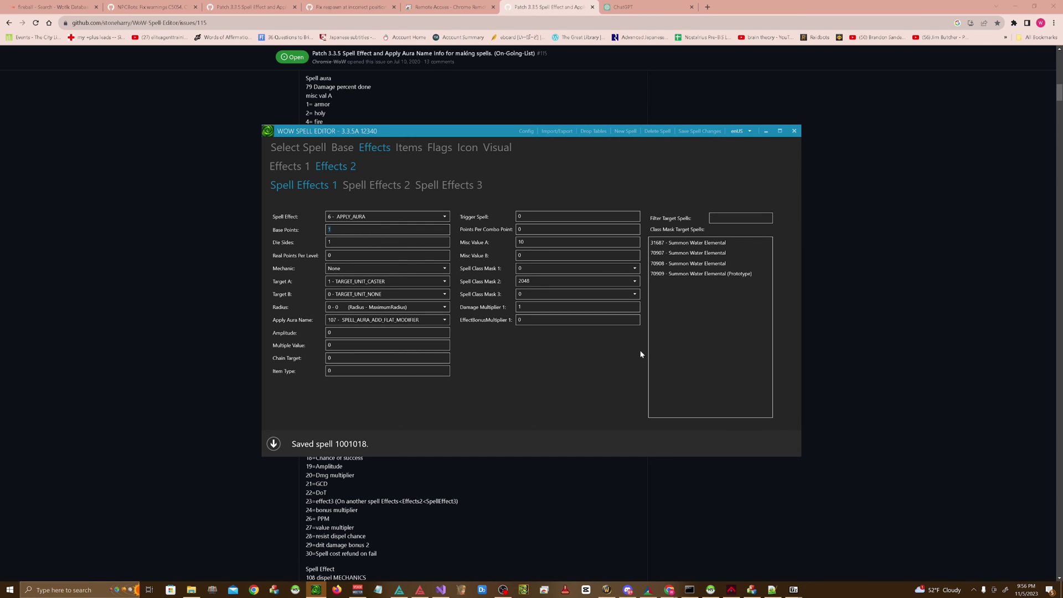
type("-50")
key("Tab")
type("10")
Clear Spell Class Mask 2 to 0 and select the Polymorph flag 0x01000000 in Spell Class Mask 1
left_click(635, 281)
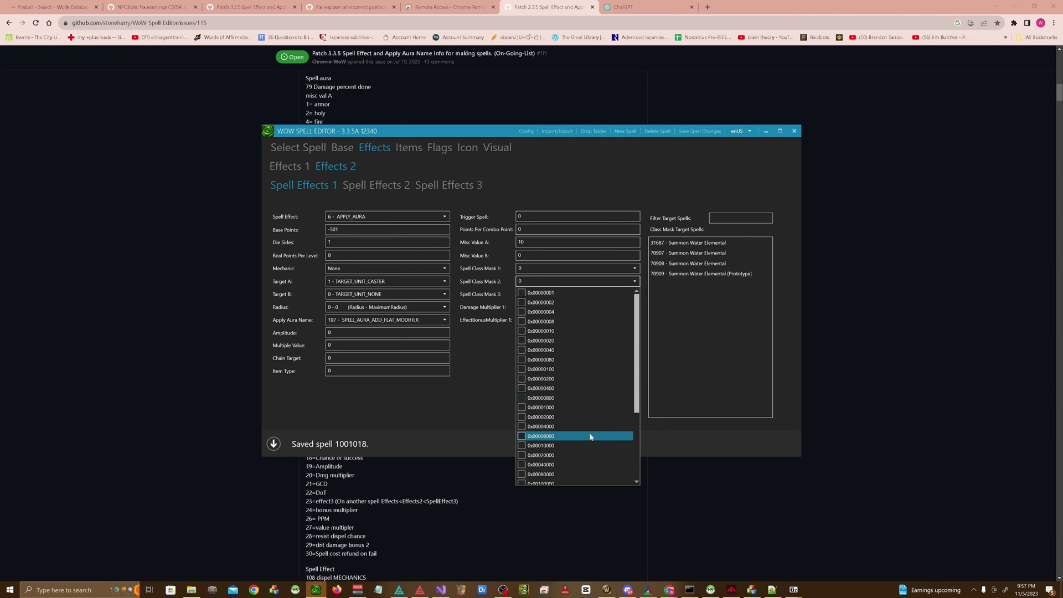
scroll(554, 377, "down", 4)
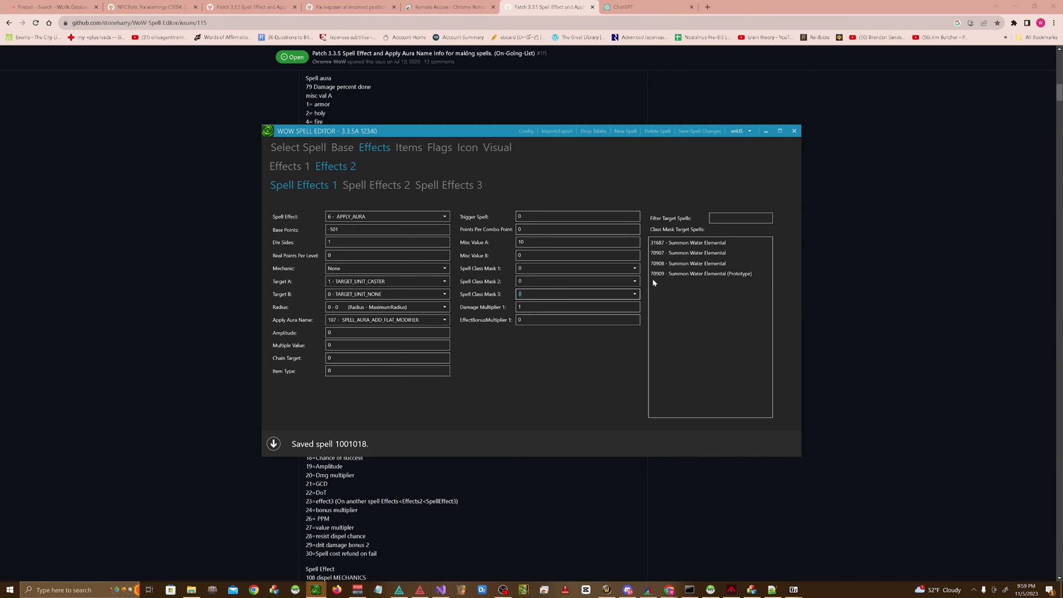
left_click(634, 268)
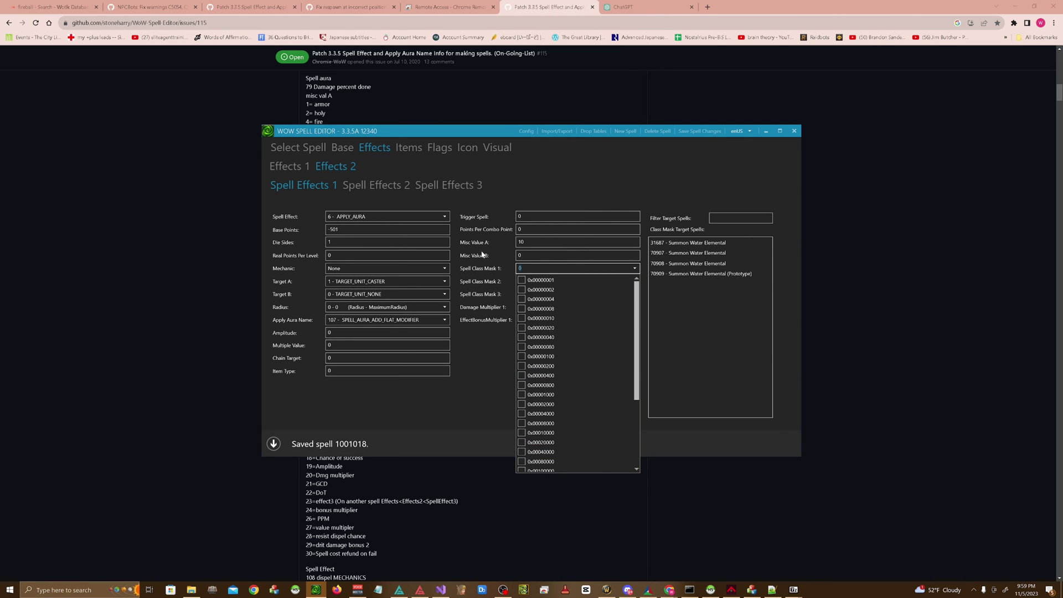
left_click_drag(636, 347, 636, 419)
mouse_move(542, 406)
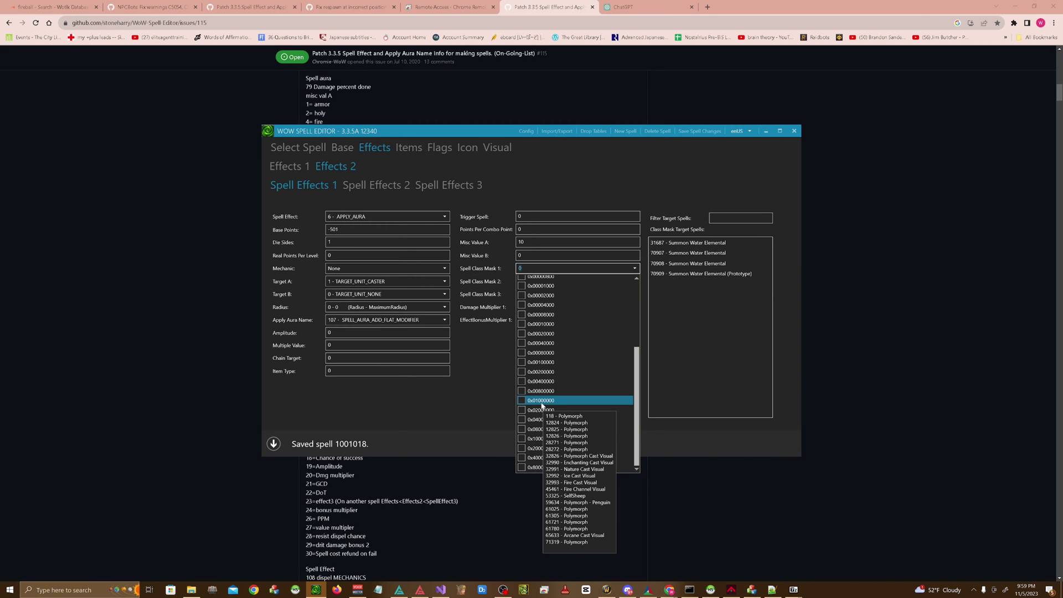
left_click(543, 406)
left_click(507, 397)
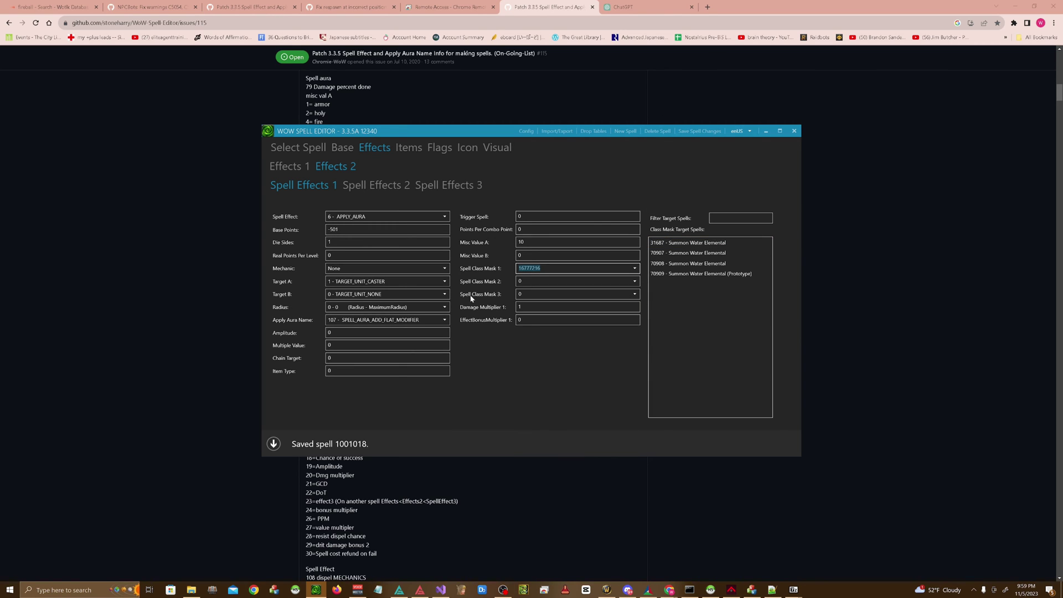
Switch to WDBX Editor and open GlyphProperties.dbc from the dbc folder with the WotLK 3.3.5 (12340) definition
left_click(523, 589)
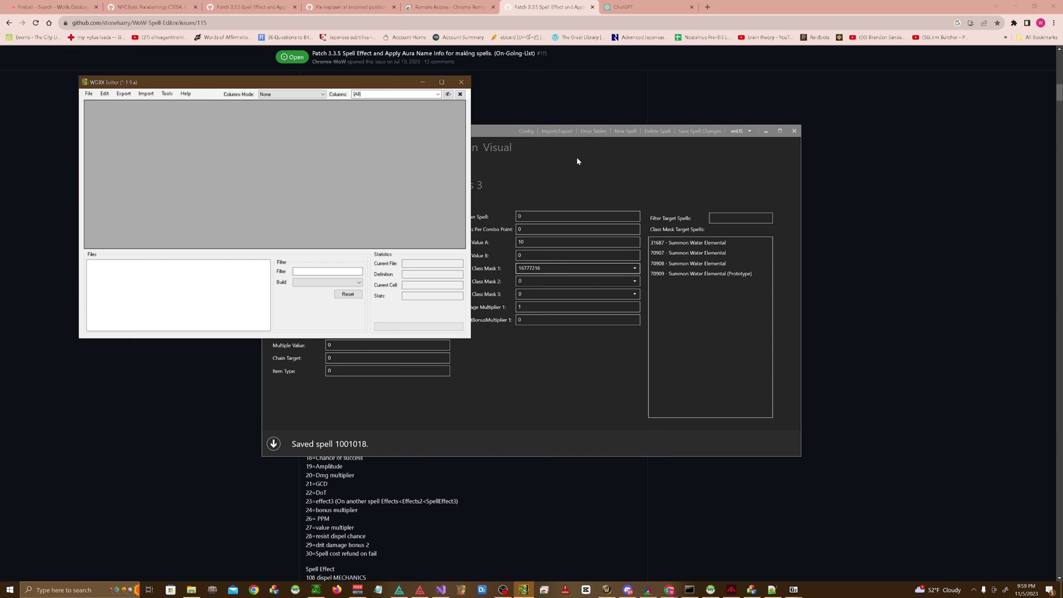
left_click(93, 94)
left_click(93, 94)
left_click(94, 95)
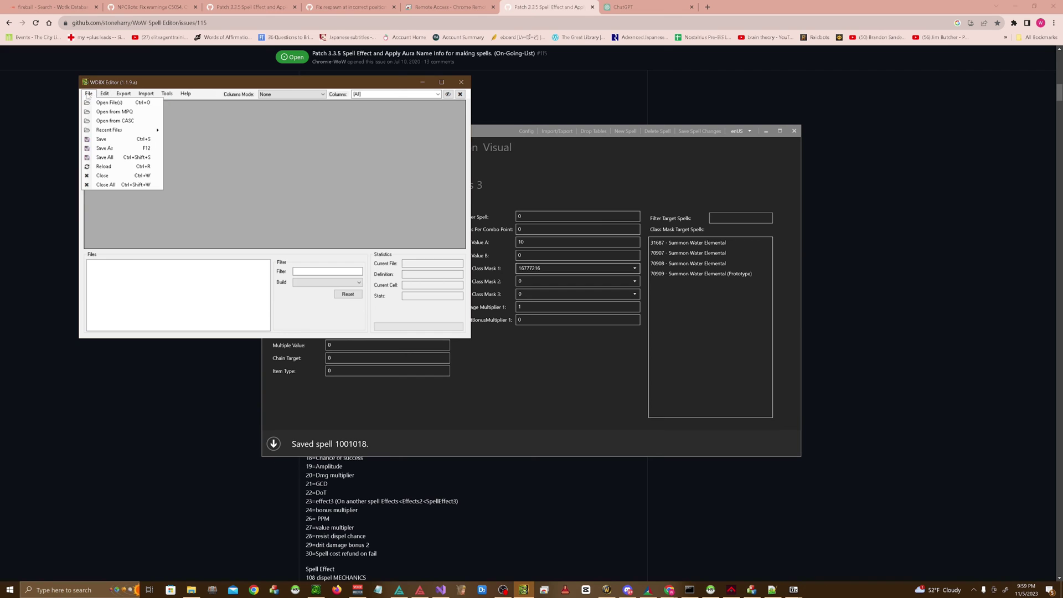
left_click(100, 104)
left_click_drag(573, 152, 570, 204)
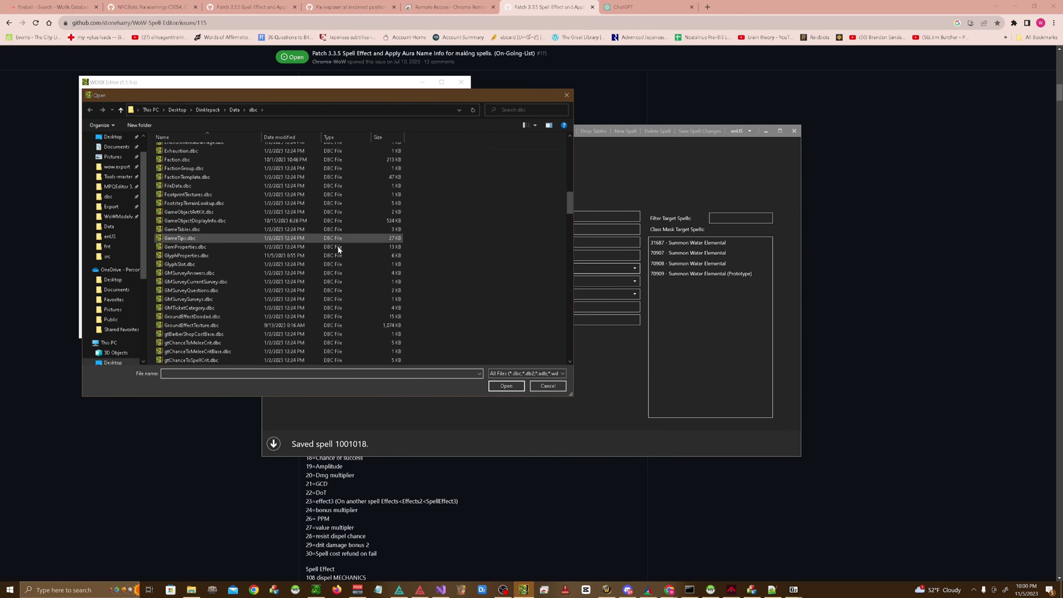
double_click(172, 256)
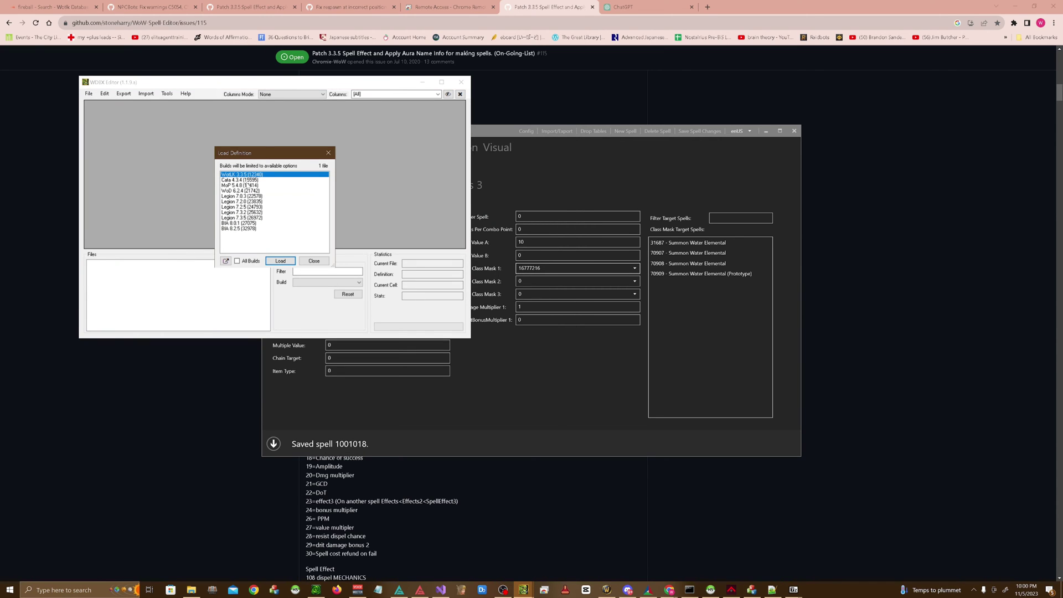
double_click(239, 176)
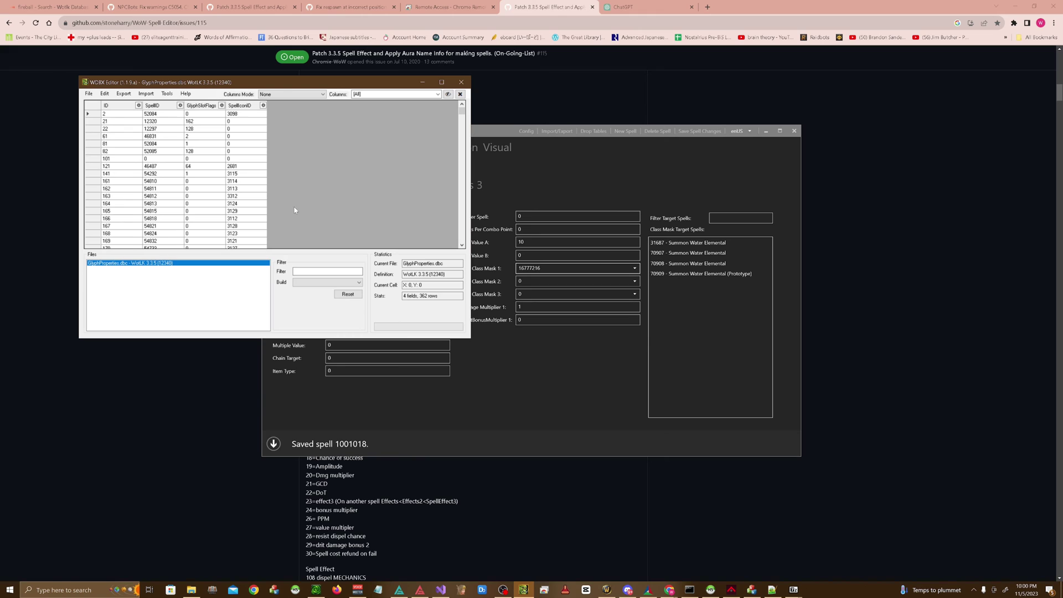
Copy the glyph line with ID 166 into a new row at the end of the GlyphProperties table
left_click(245, 220)
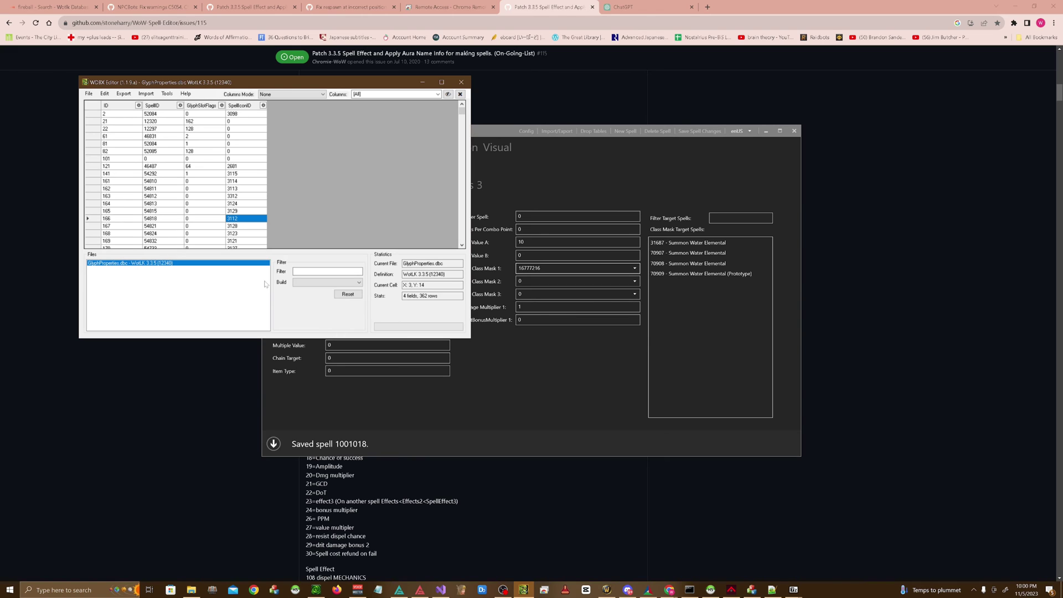
right_click(239, 218)
left_click(261, 244)
left_click_drag(462, 111, 464, 244)
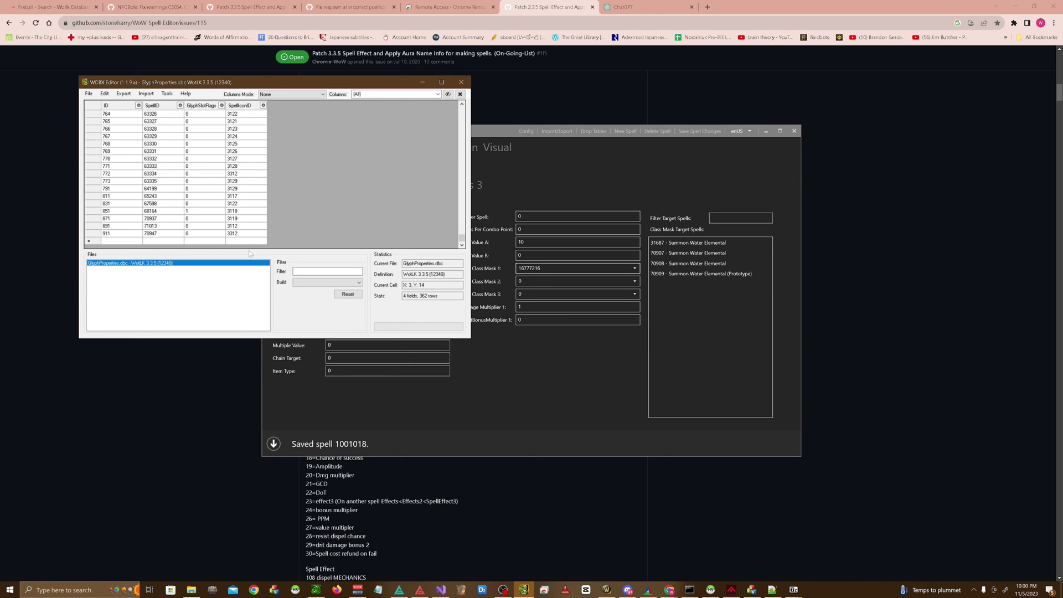
left_click(232, 241)
right_click(232, 241)
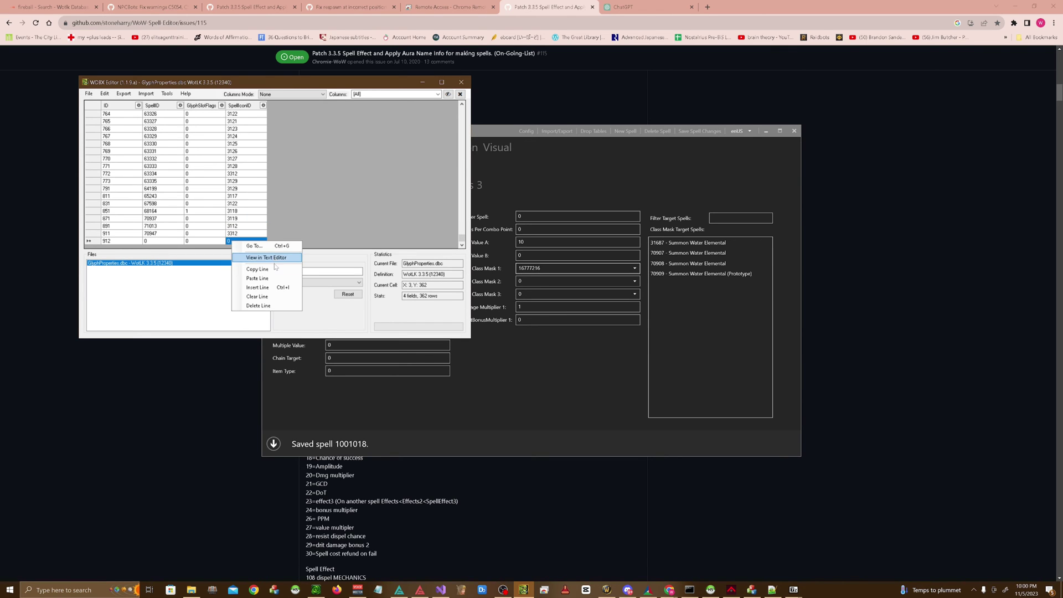
left_click(258, 278)
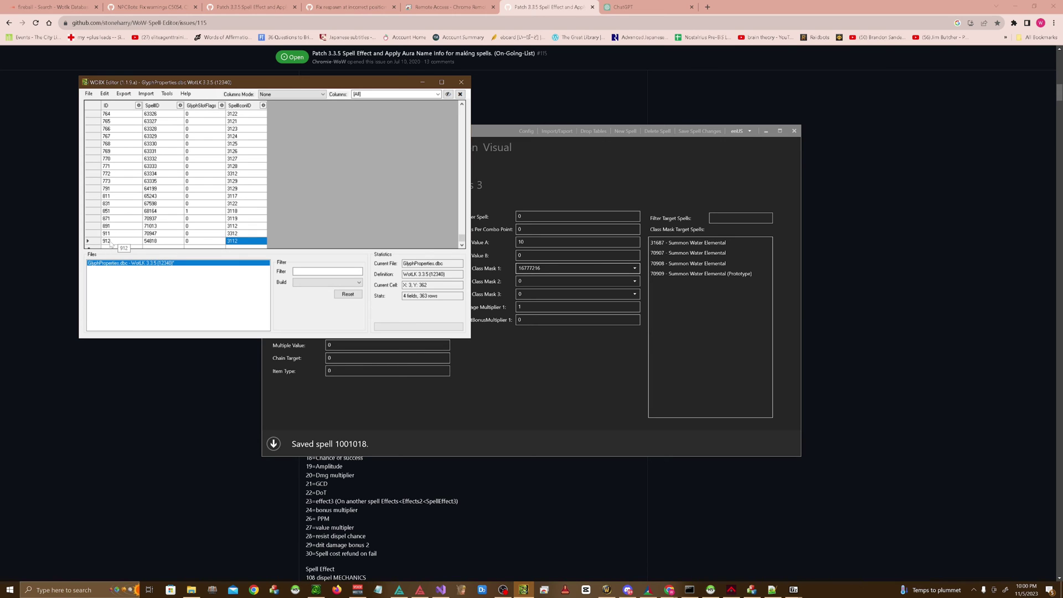
Set the SpellID of the new glyph row 912 to 1001018, the first custom Glyph of Polymorph Reduced Cast spell
left_click(151, 241)
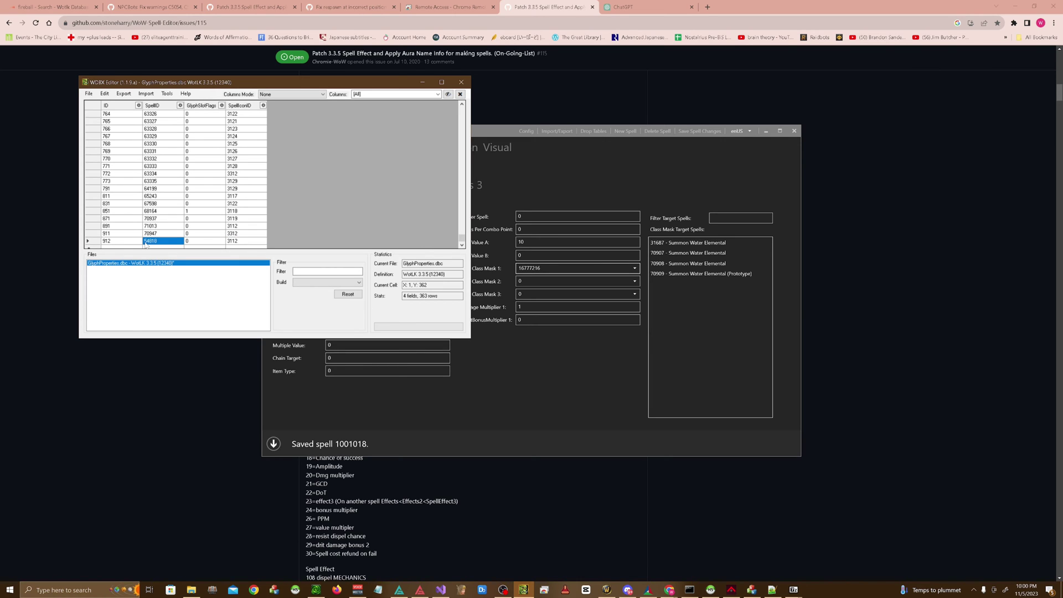
left_click(583, 188)
left_click(306, 151)
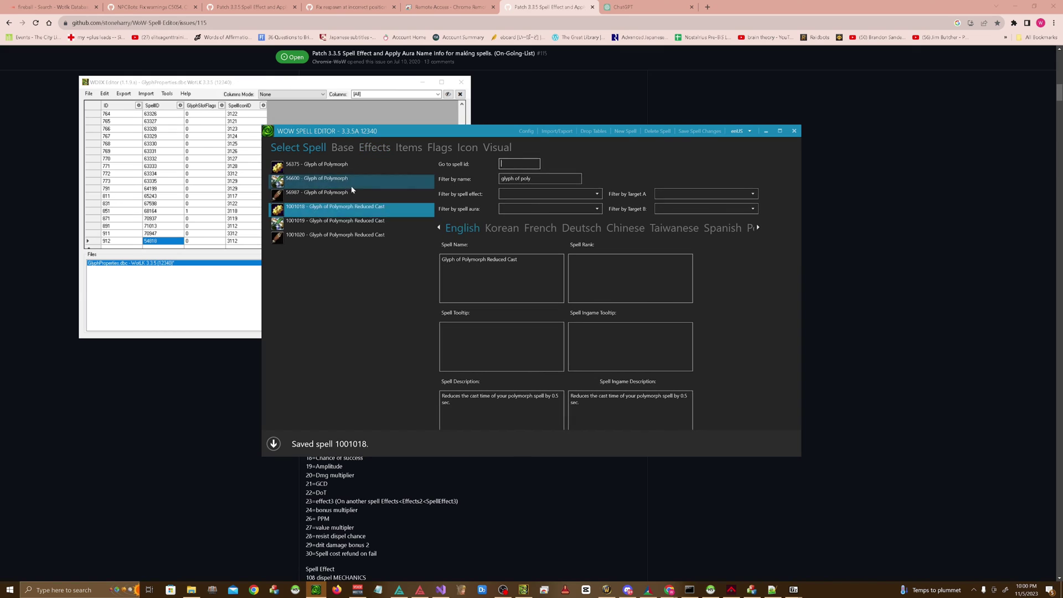
left_click(154, 242)
left_click(154, 242)
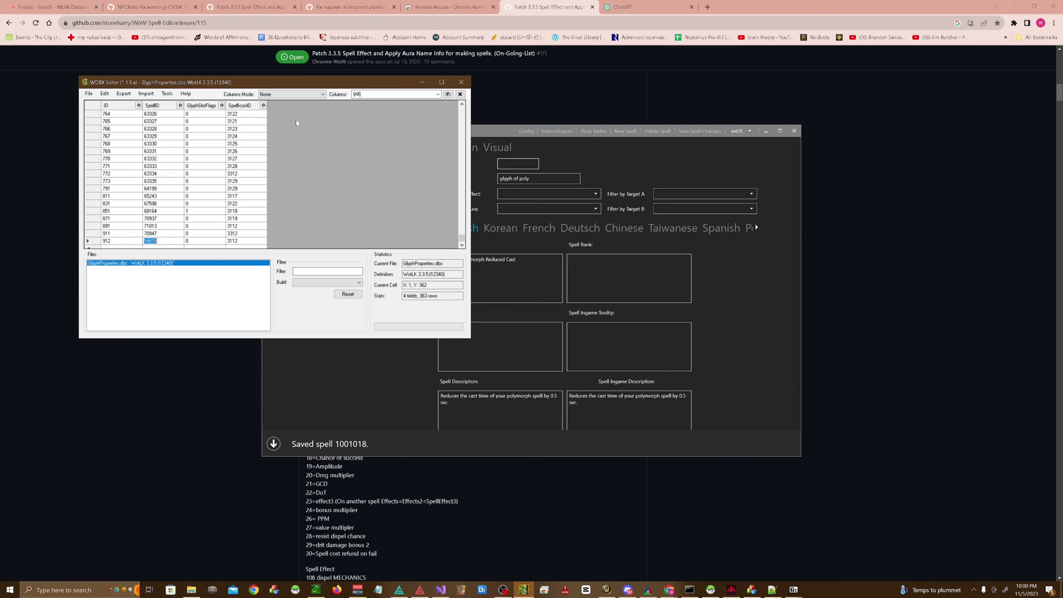
key("ctrl+v")
Compare the new row's GlyphSlotFlags with the existing glyph rows and save GlyphProperties.dbc
left_click(210, 243)
left_click_drag(460, 237, 456, 104)
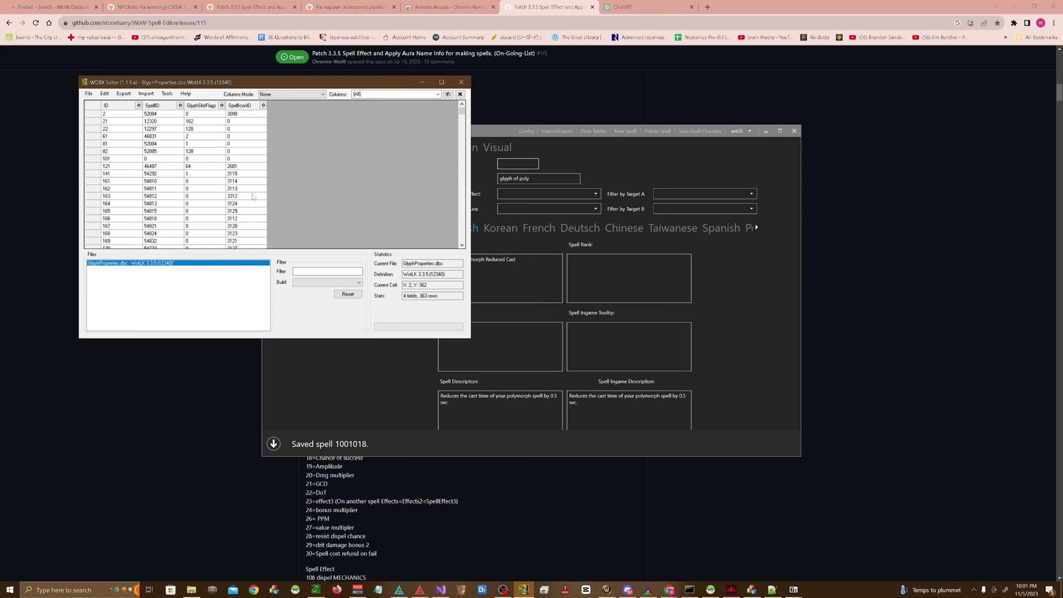
left_click_drag(461, 111, 465, 240)
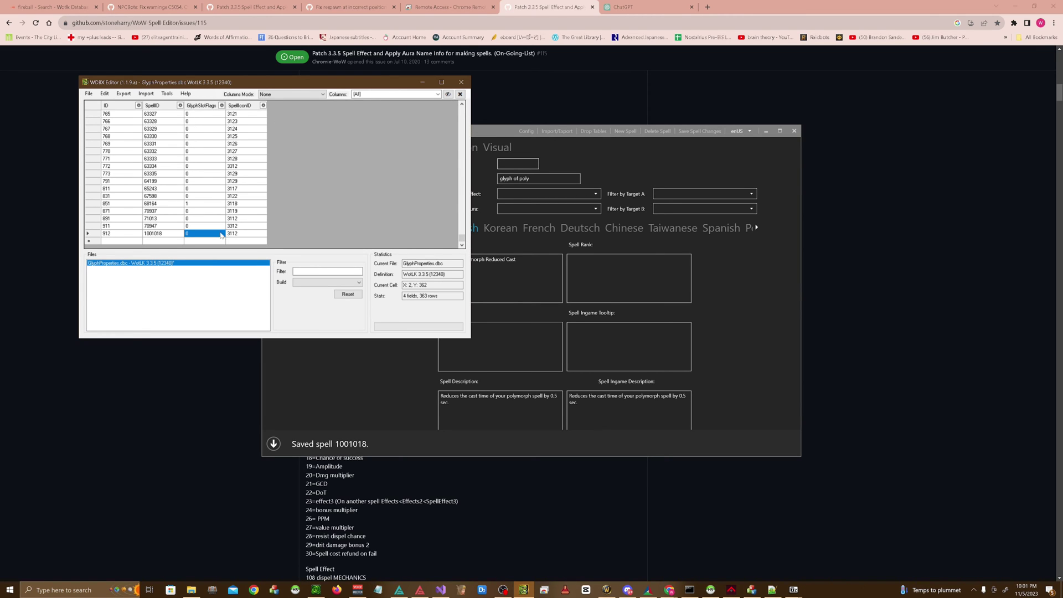
left_click(222, 189)
left_click(89, 94)
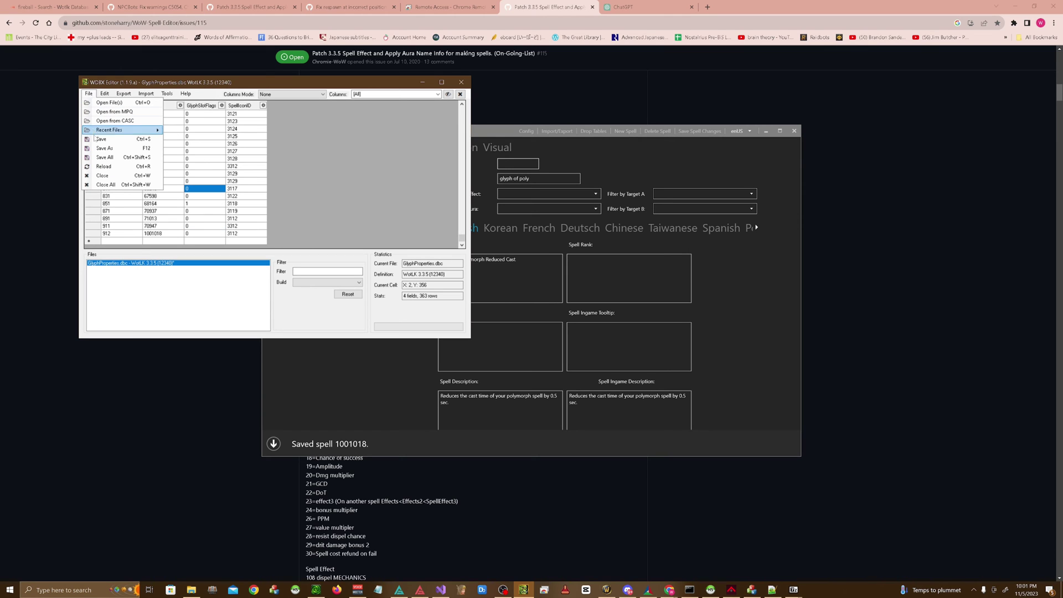
left_click(100, 139)
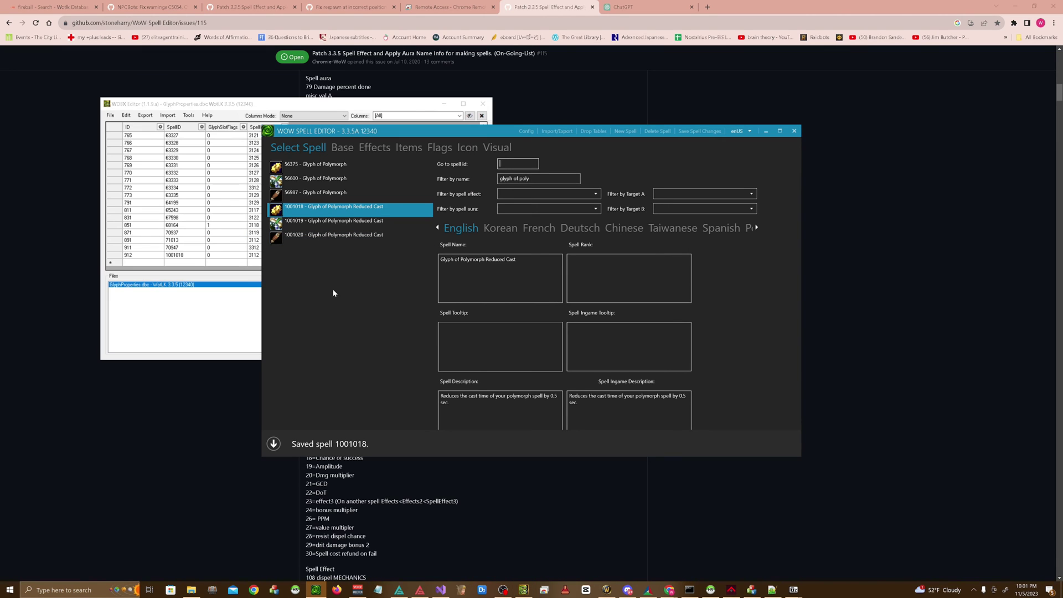
In WoW Spell Editor, set Misc Value A of spell 1001019's first effect to glyph row ID 912 and save the spell
left_click(296, 223)
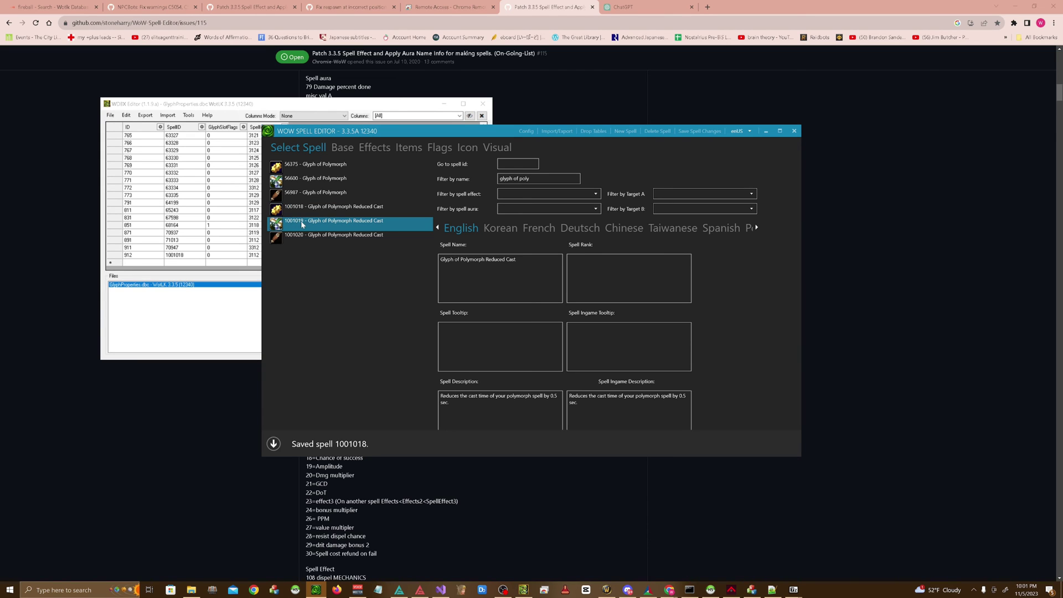
left_click(382, 148)
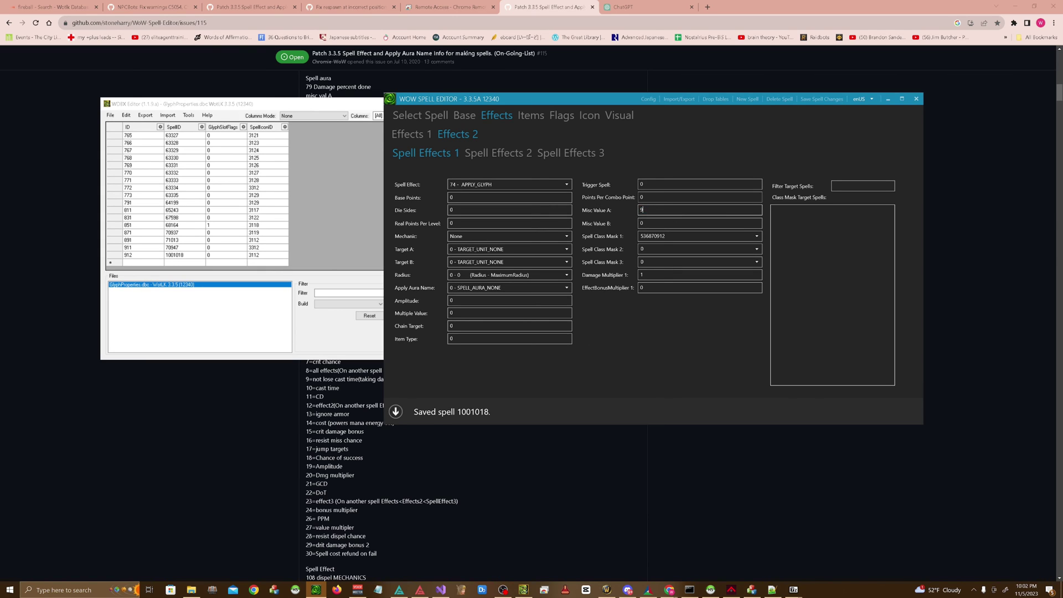
left_click(822, 100)
Open spell 1001020 and examine its base settings and the Item Type of its first CREATE_ITEM effect
left_click(410, 116)
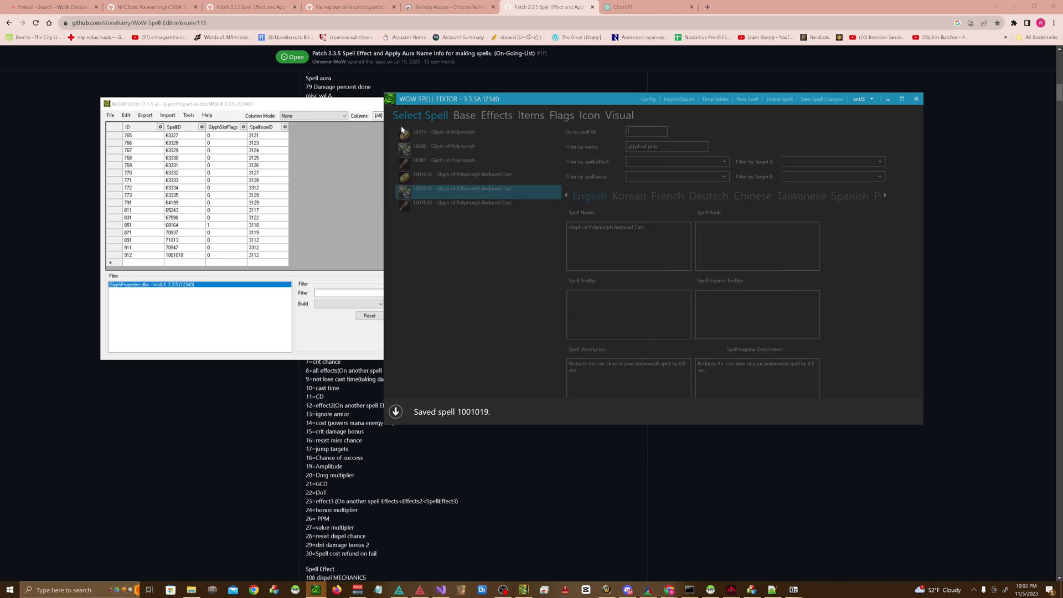
left_click(486, 117)
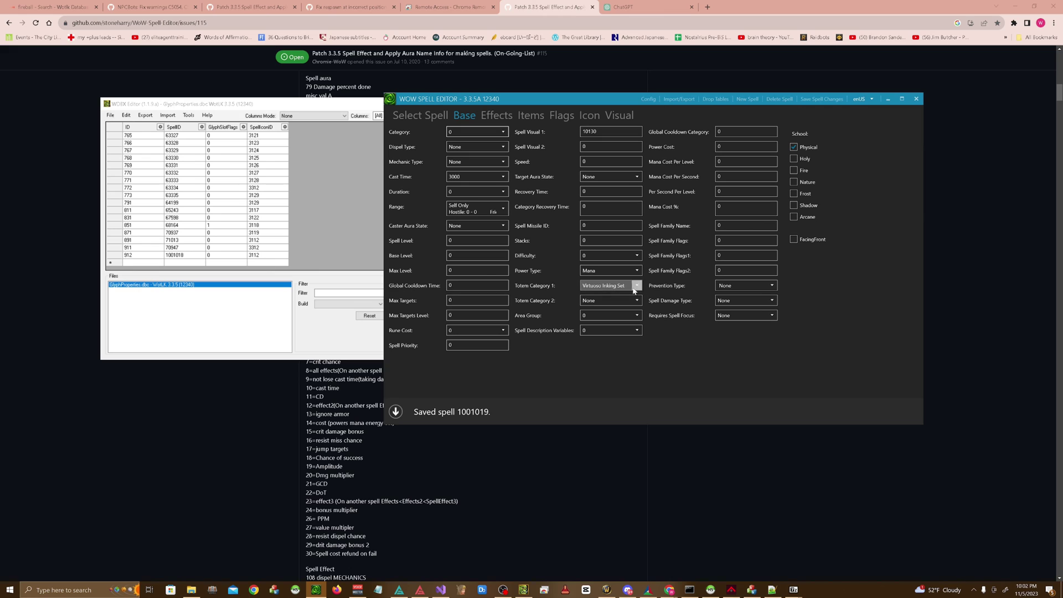
left_click(495, 115)
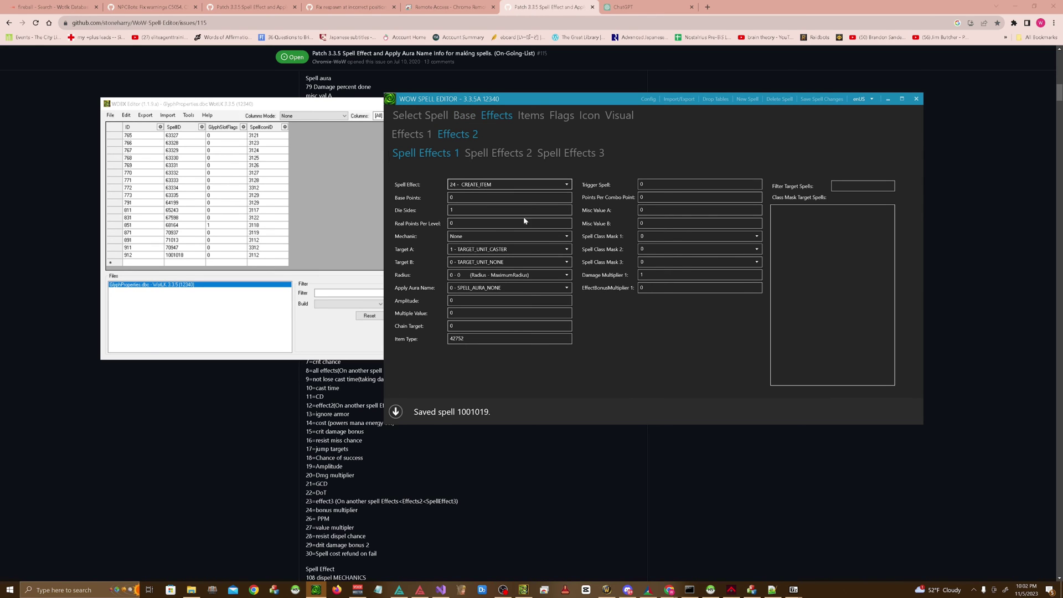
left_click(556, 339)
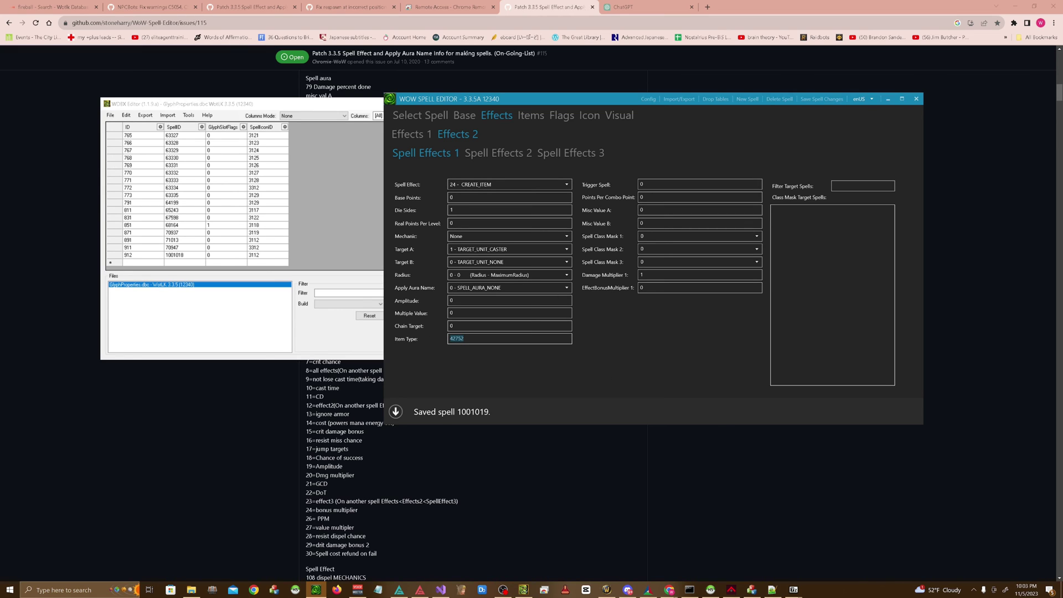
Switch to HeidiSQL and duplicate the Glyph of Polymorph row 42752 in item_template, including its keys
mouse_move(713, 591)
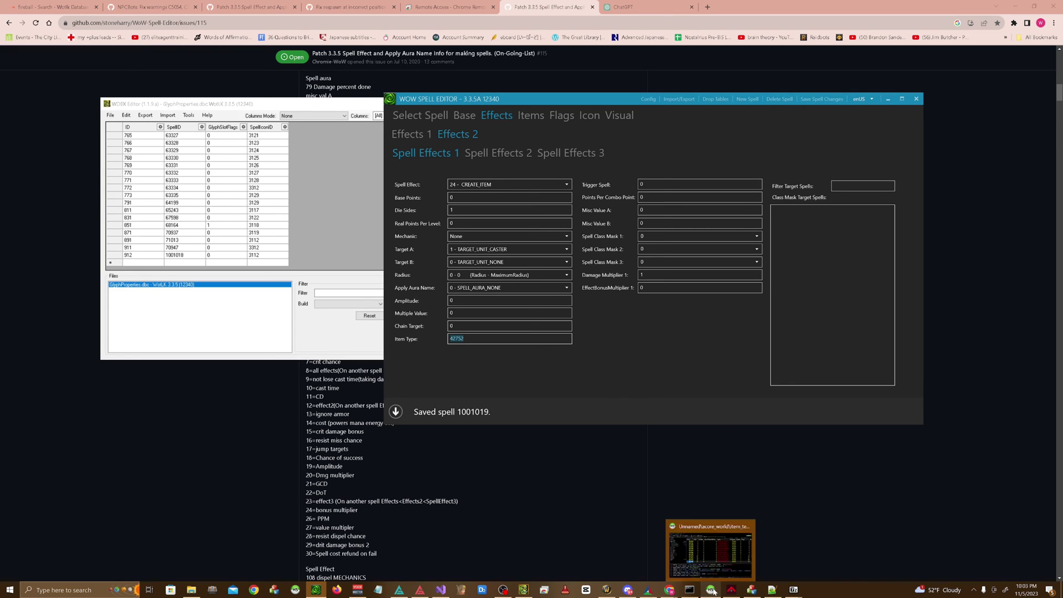
left_click(712, 591)
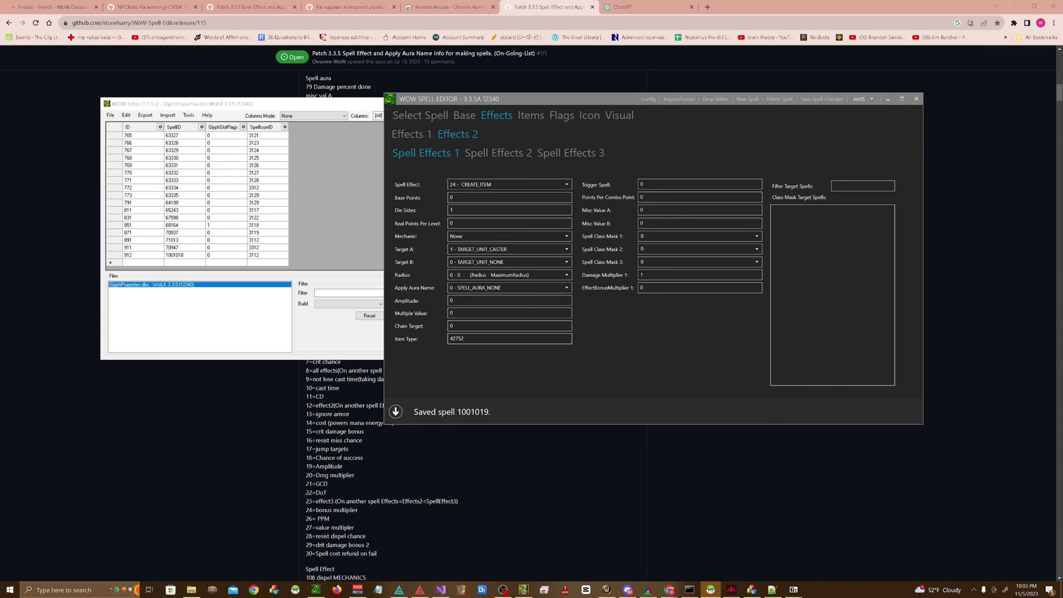
left_click_drag(399, 259, 494, 1)
left_click(472, 266)
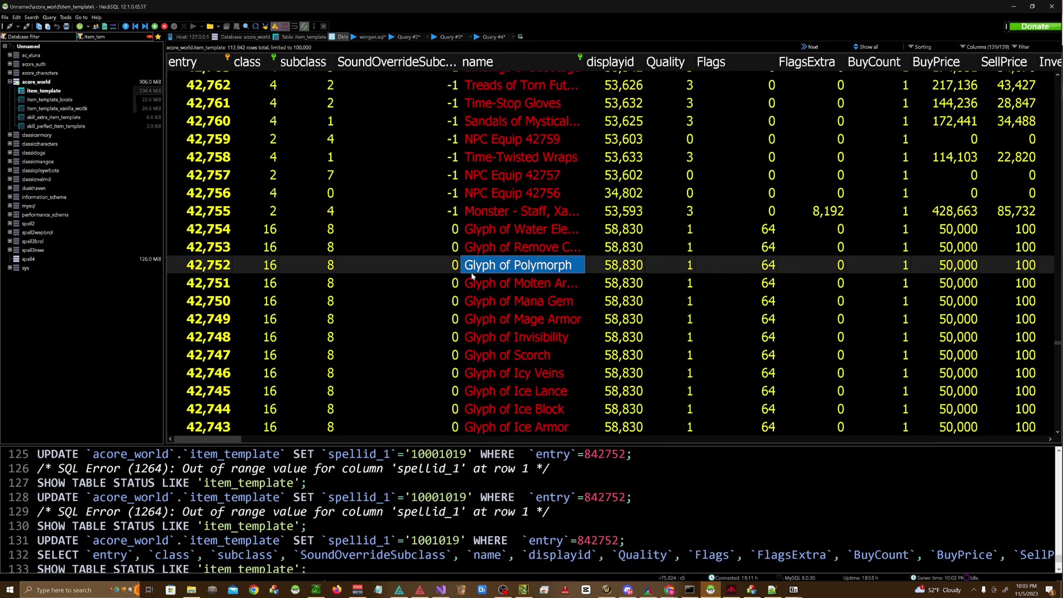
right_click(472, 268)
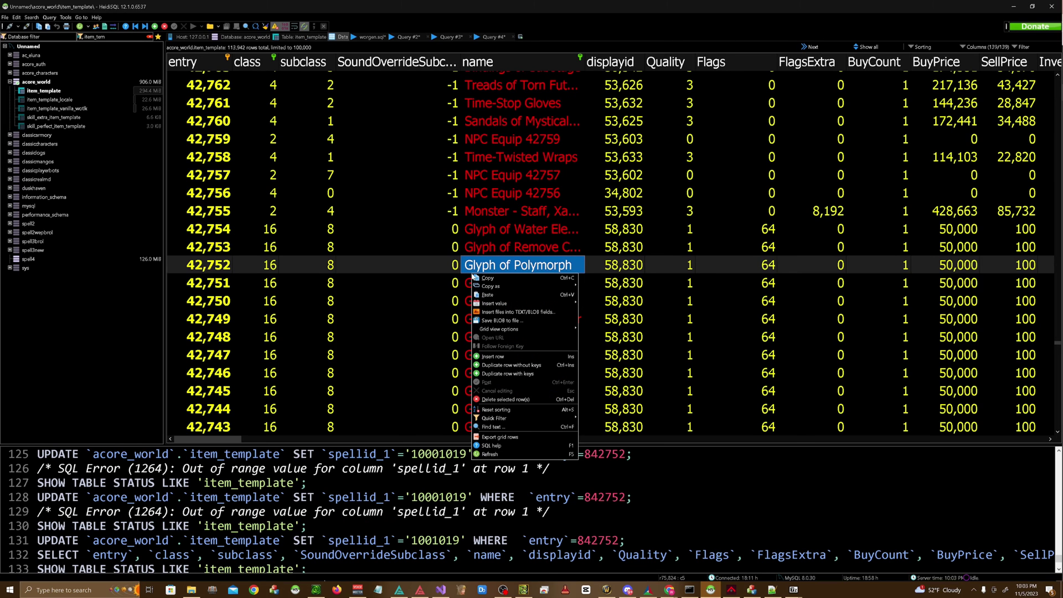
left_click(547, 374)
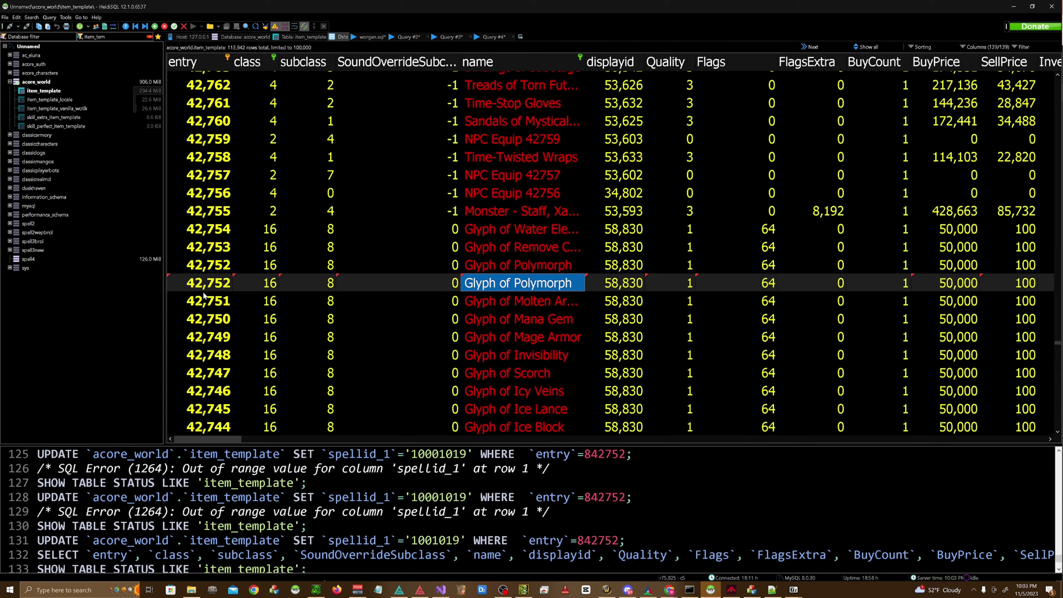
Change the duplicated item's entry to 842752 and its name to Glyph of Polymorph Cast
double_click(204, 291)
type("8")
double_click(520, 283)
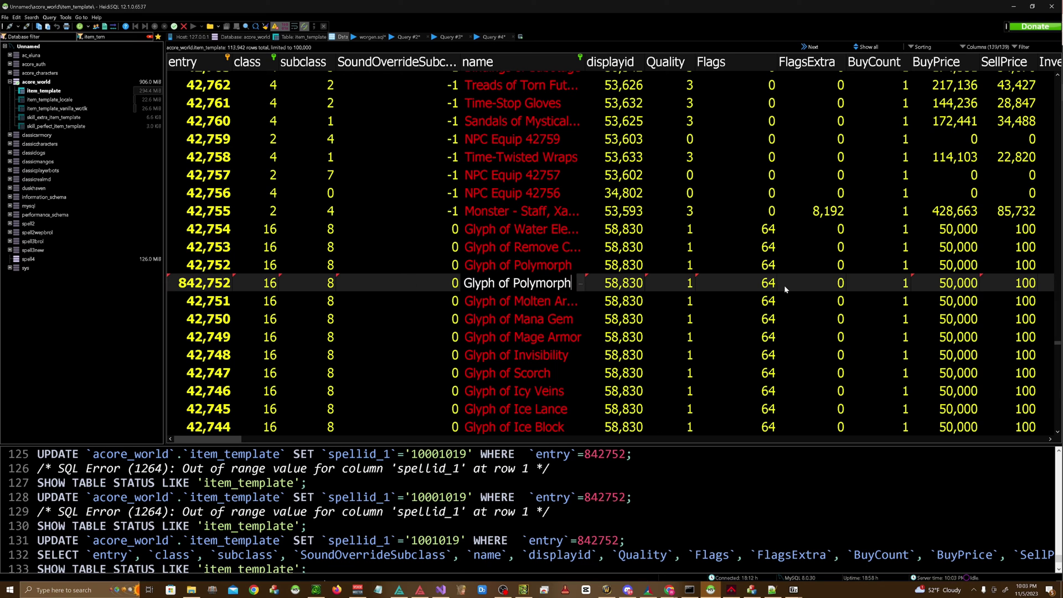
type("Cast")
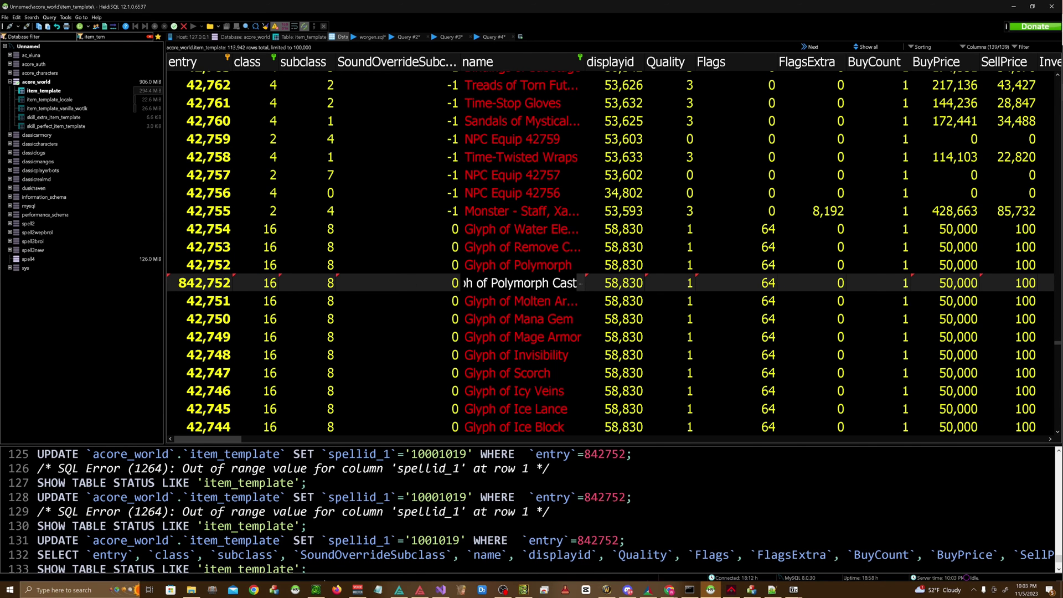
Set spellid_1 of the duplicated glyph item to 1001018
left_click_drag(238, 439, 282, 443)
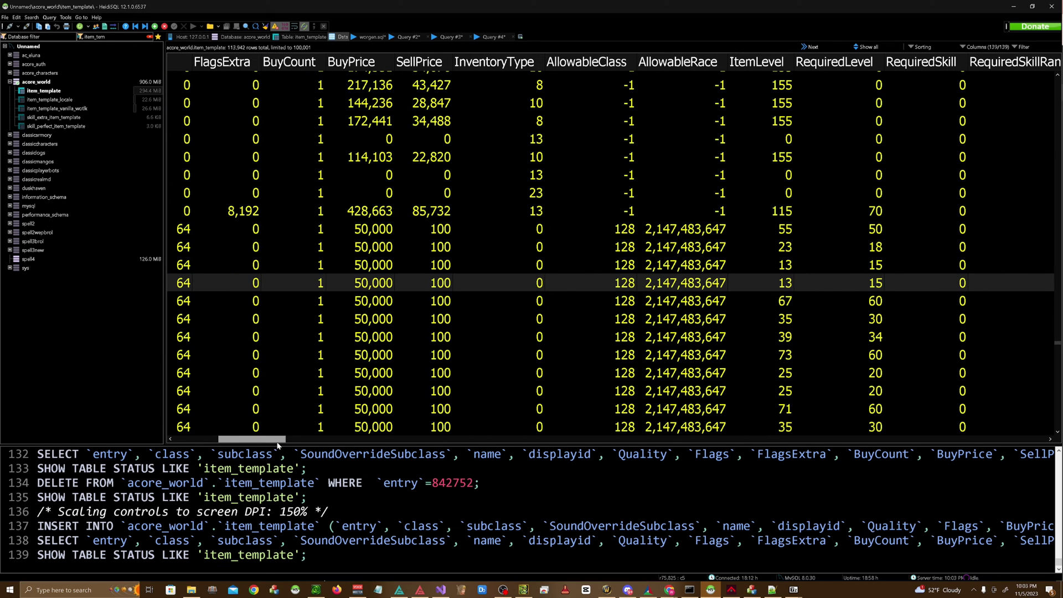
left_click_drag(280, 442, 586, 442)
left_click(720, 288)
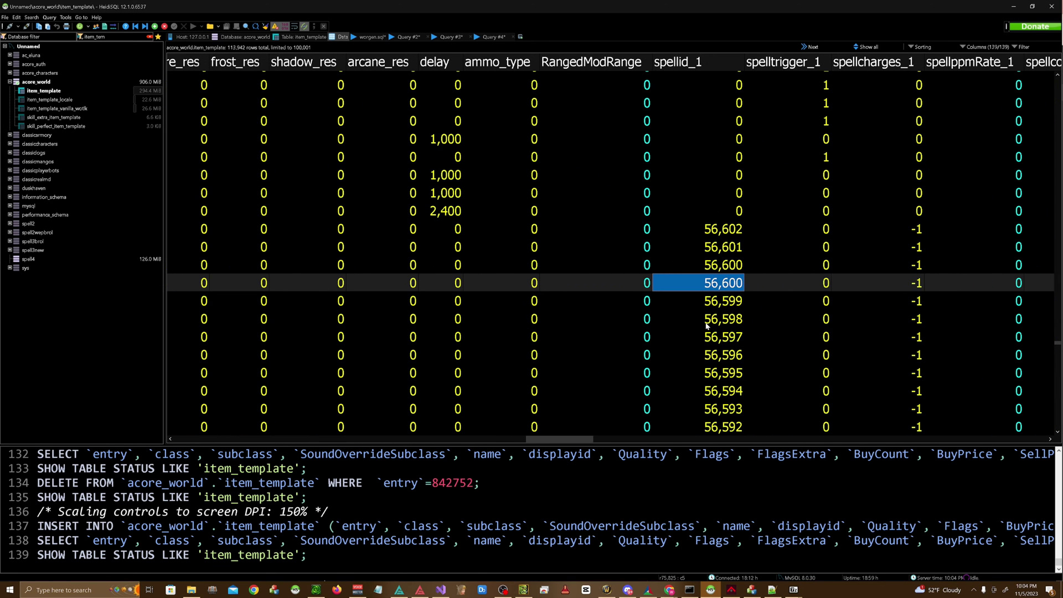
left_click(676, 283)
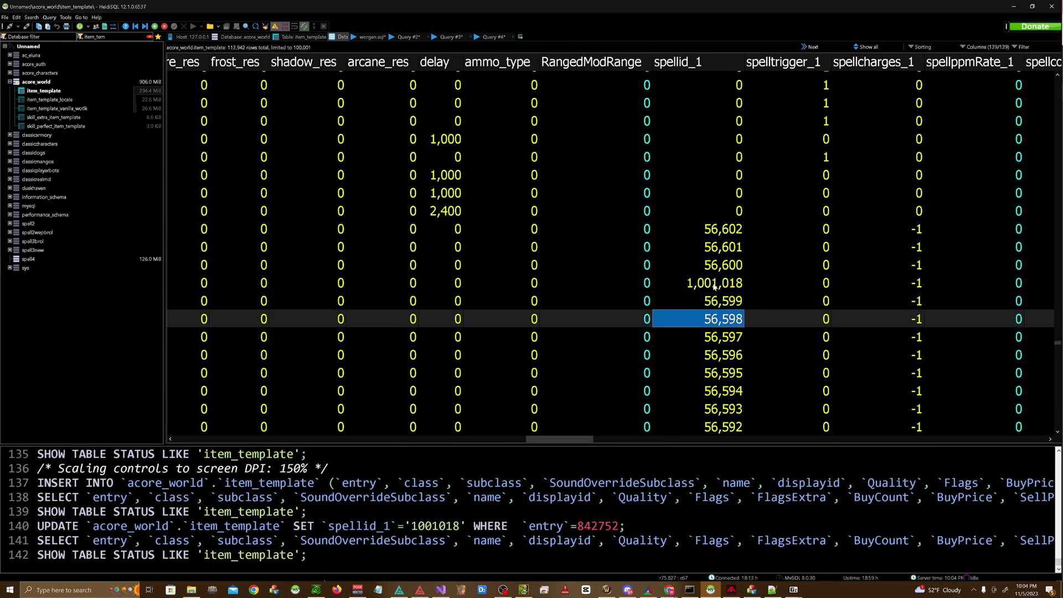
left_click(714, 287)
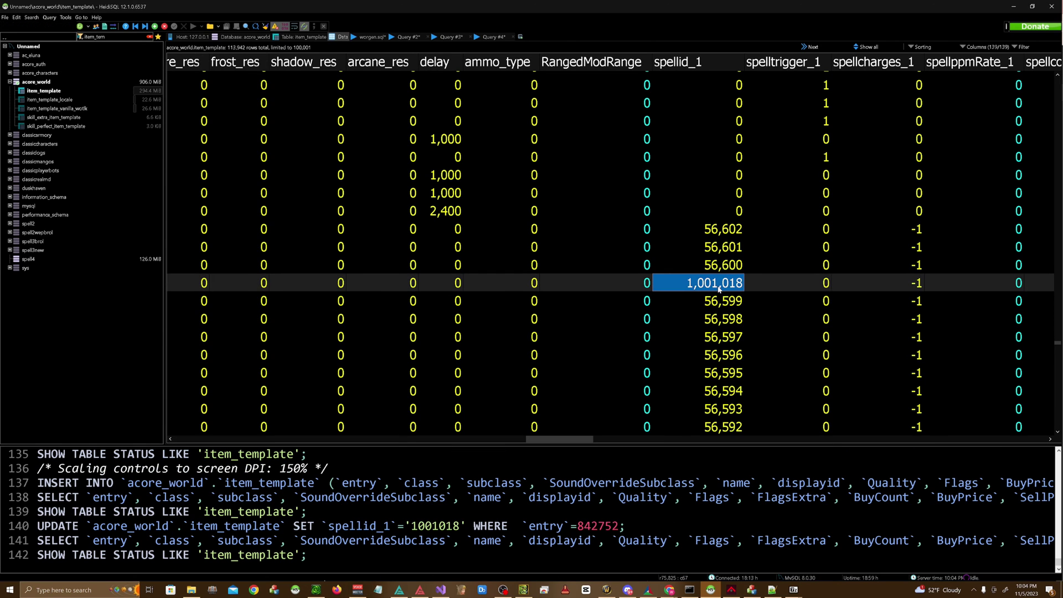
Correct spellid_1 of the duplicated glyph item to 1001019 and commit the row
left_click(714, 287)
left_click_drag(714, 286, 698, 284)
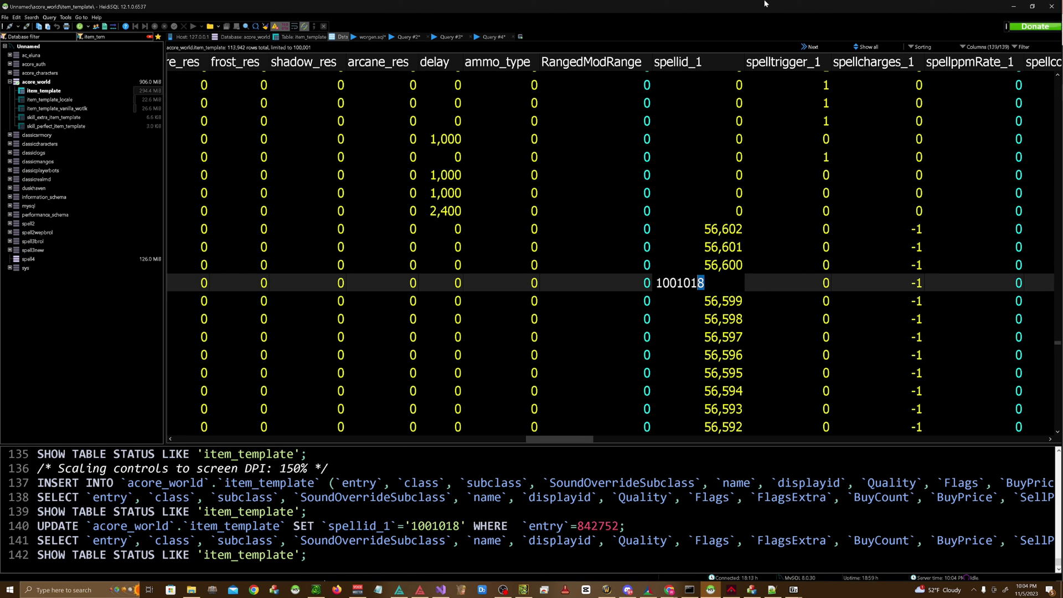
type("8")
key("BackSpace")
type("9")
left_click(711, 295)
left_click(710, 288)
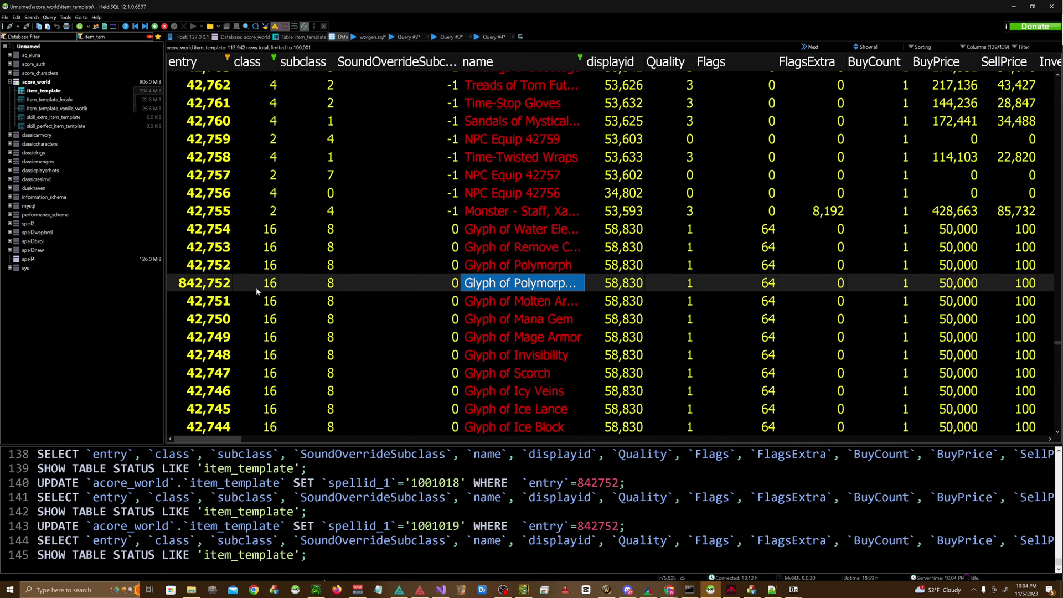
Copy the item's entry 842752, switch to WoW Spell Editor, set it as spell 1001020's Item Type and save the spell
key("Home")
key("F2")
key("ctrl+c")
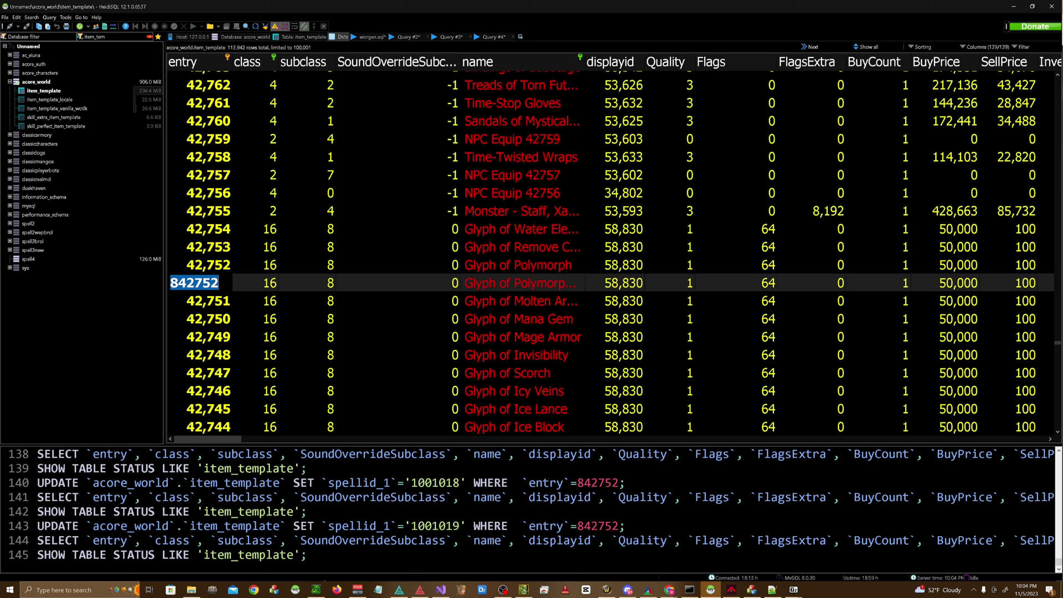
left_click(316, 590)
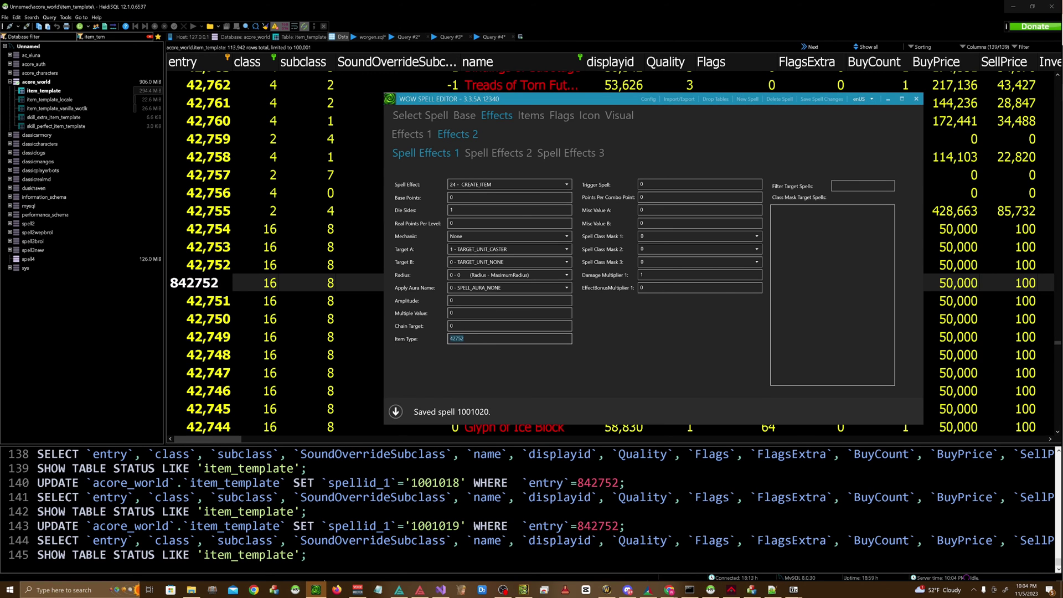
key("ctrl+v")
left_click(823, 100)
Examine the crafting spell's reagents and counts, looking up reagent item 43126 in the wowgaming database
left_click(531, 116)
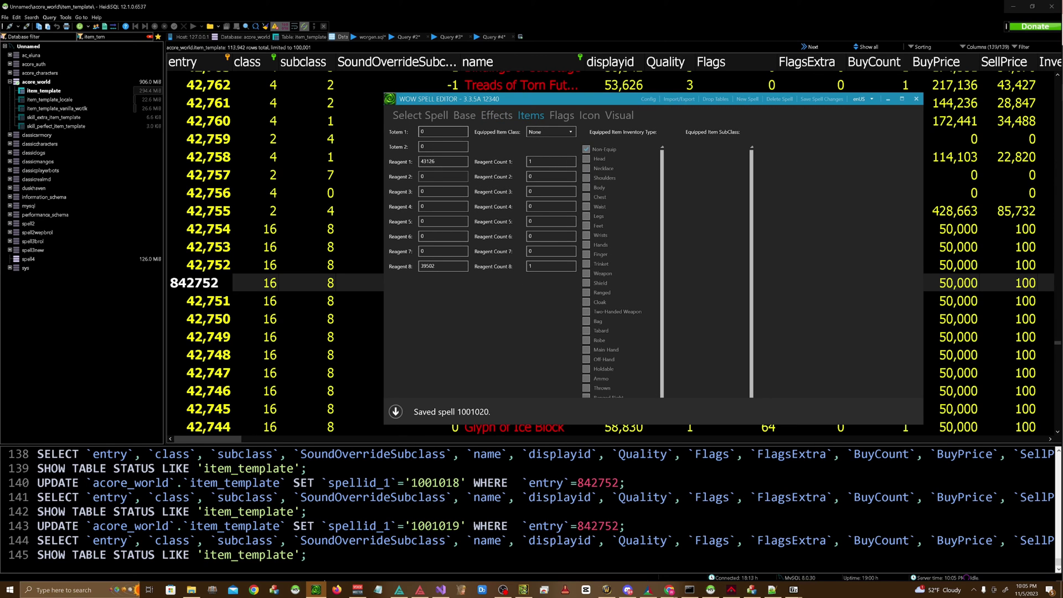
left_click(436, 161)
left_click(669, 589)
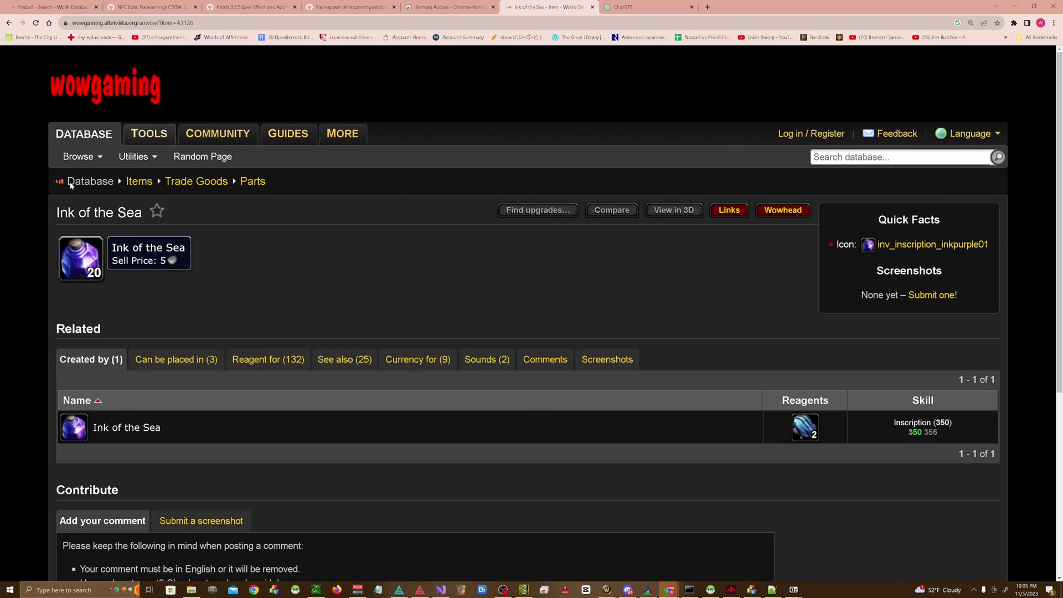
left_click(316, 590)
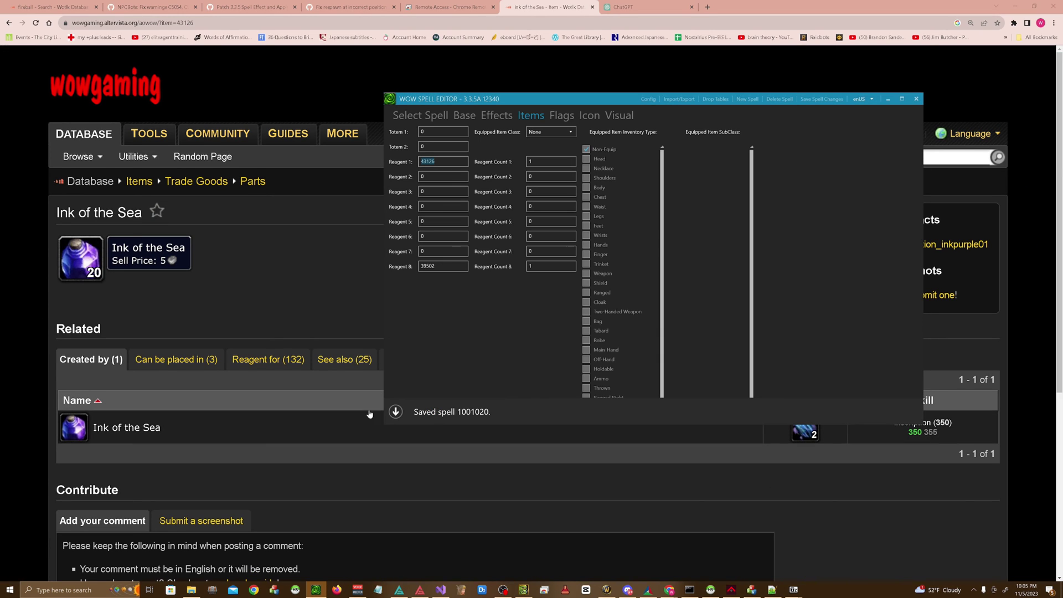
left_click(535, 161)
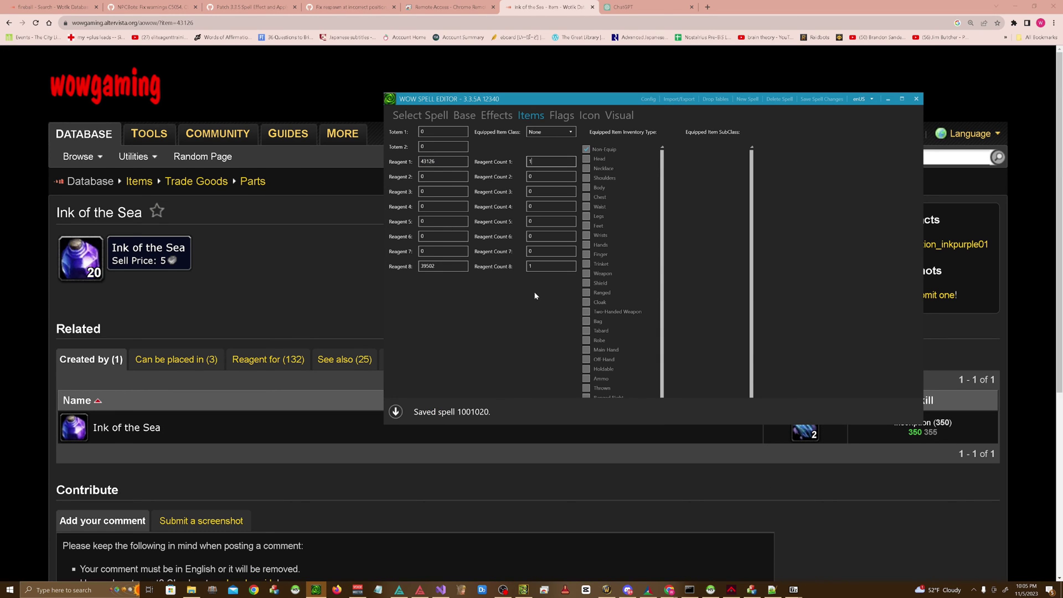
left_click(548, 266)
Check the crafting spell's icon, return to the spell list and close the spell editor
left_click(589, 115)
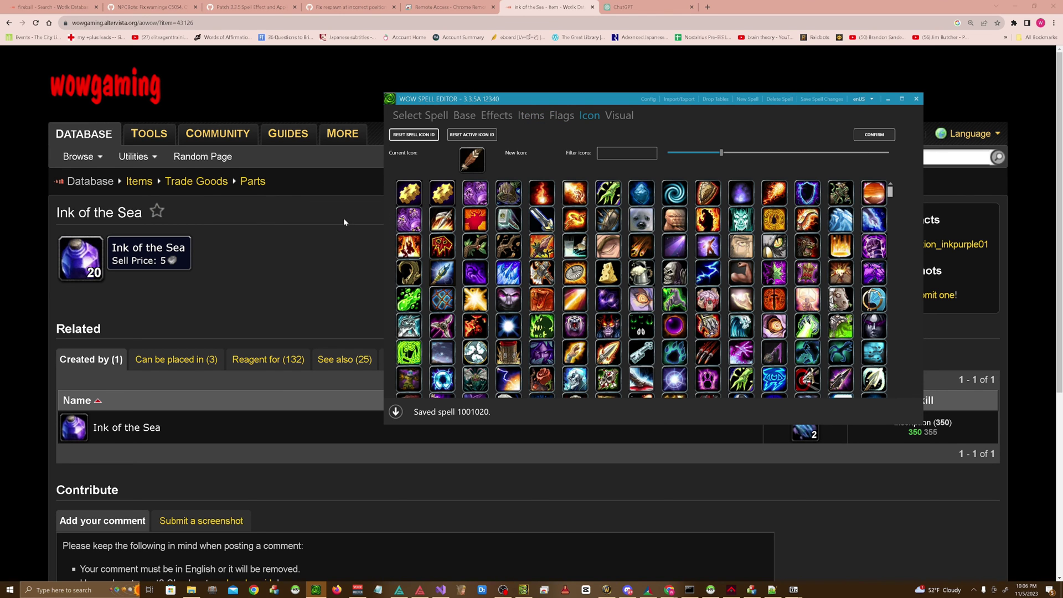
left_click(438, 115)
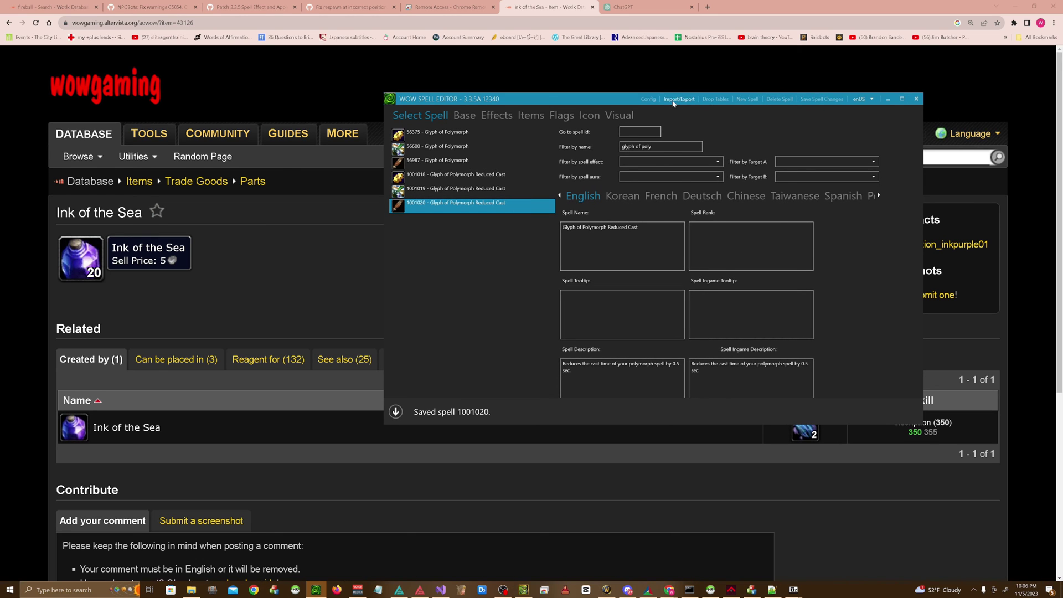
left_click(917, 100)
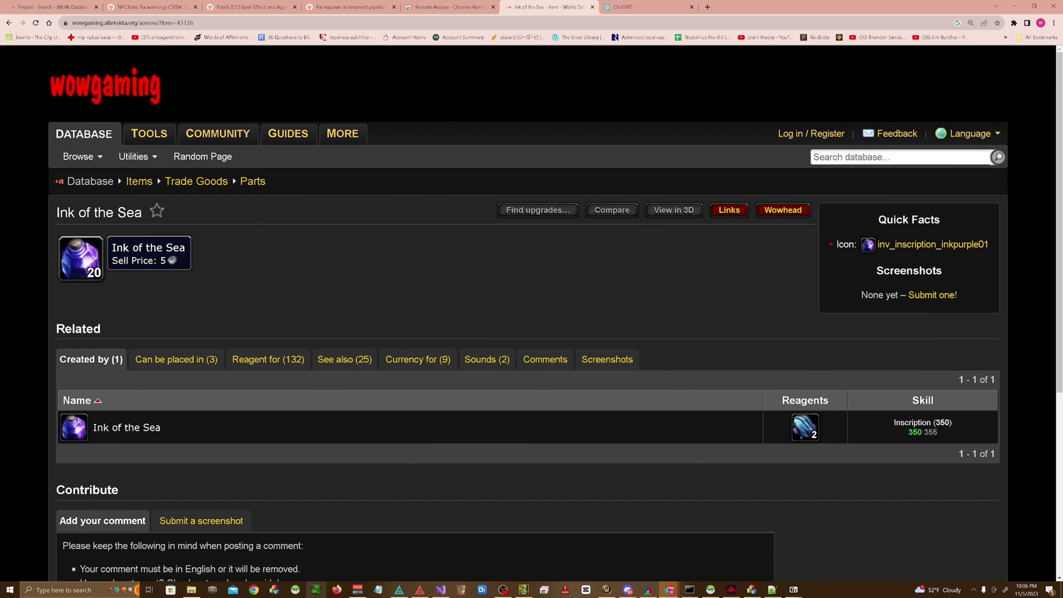
Reopen WoW Spell Editor and export the checked Spell, SpellMissile and SpellVisual tables to DBC files
left_click(315, 591)
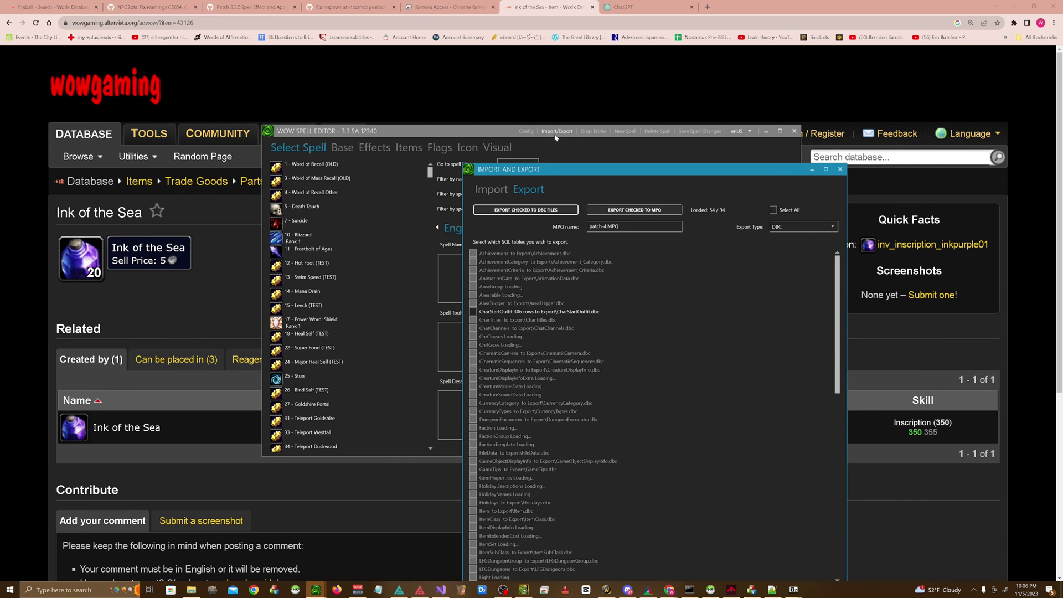
scroll(580, 341, "down", 10)
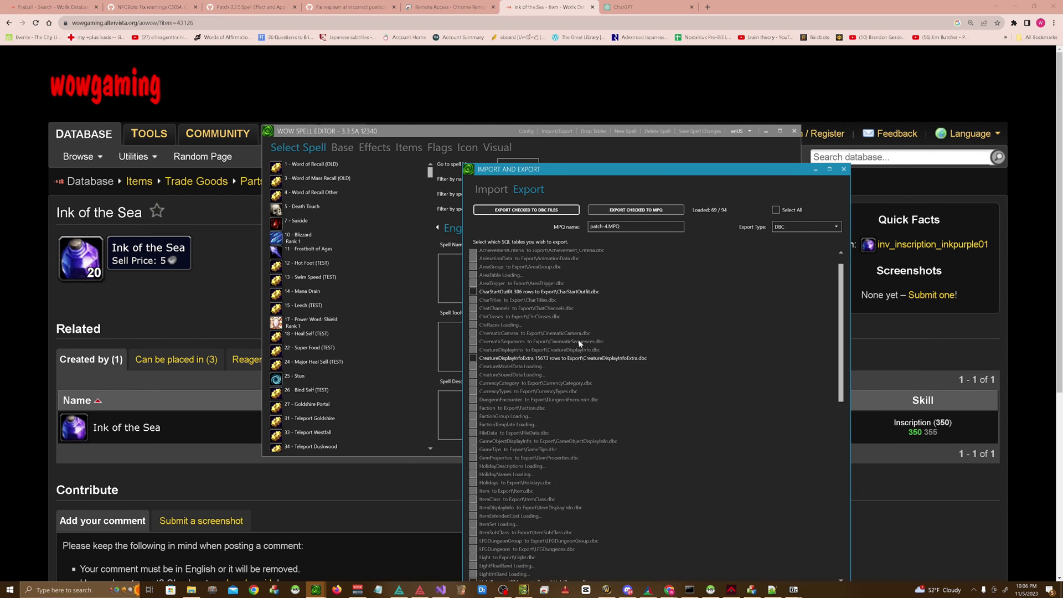
scroll(579, 341, "down", 6)
left_click(565, 458)
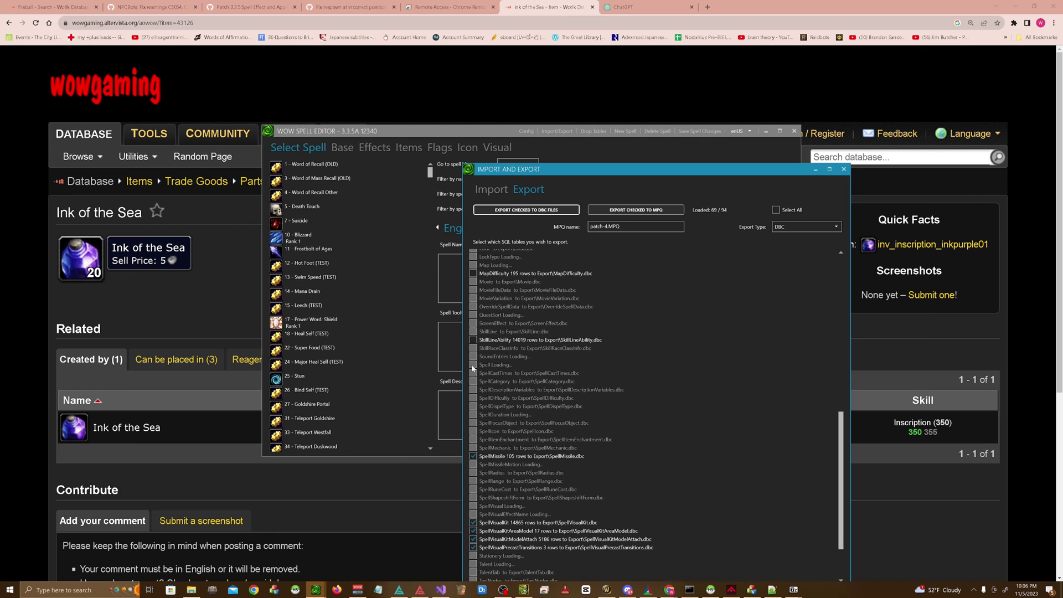
left_click(534, 211)
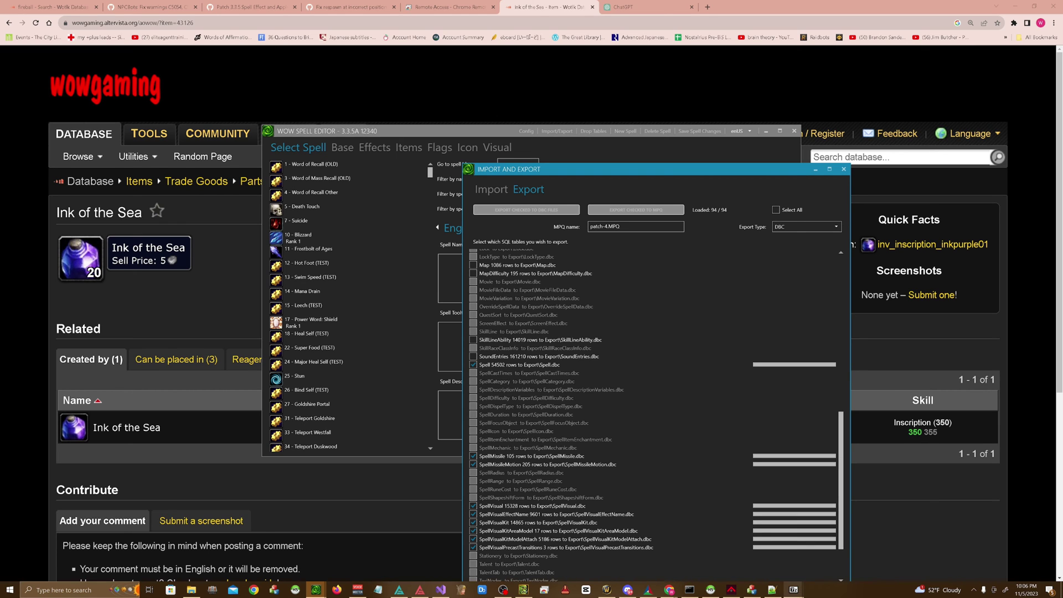
Close the World of Warcraft client and stop the world server with "server shutdown 1"
right_click(611, 592)
left_click(598, 574)
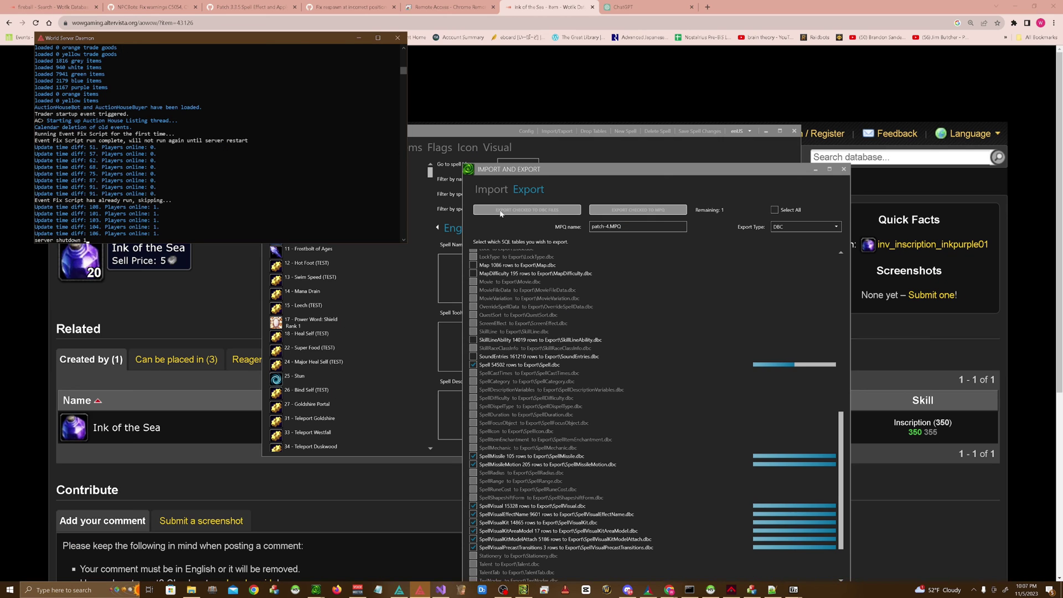
key("Return")
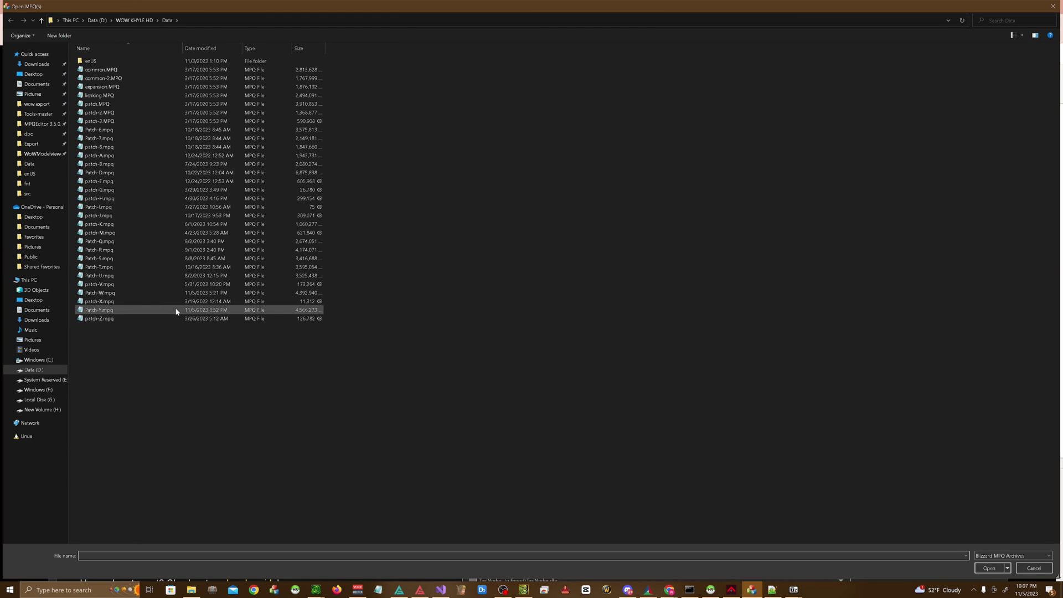
Open Patch-Y.mpq in Ladik's MPQ Editor, replace DBFilesClient\Spell.dbc with the exported Spell.dbc, and close the archive
double_click(176, 312)
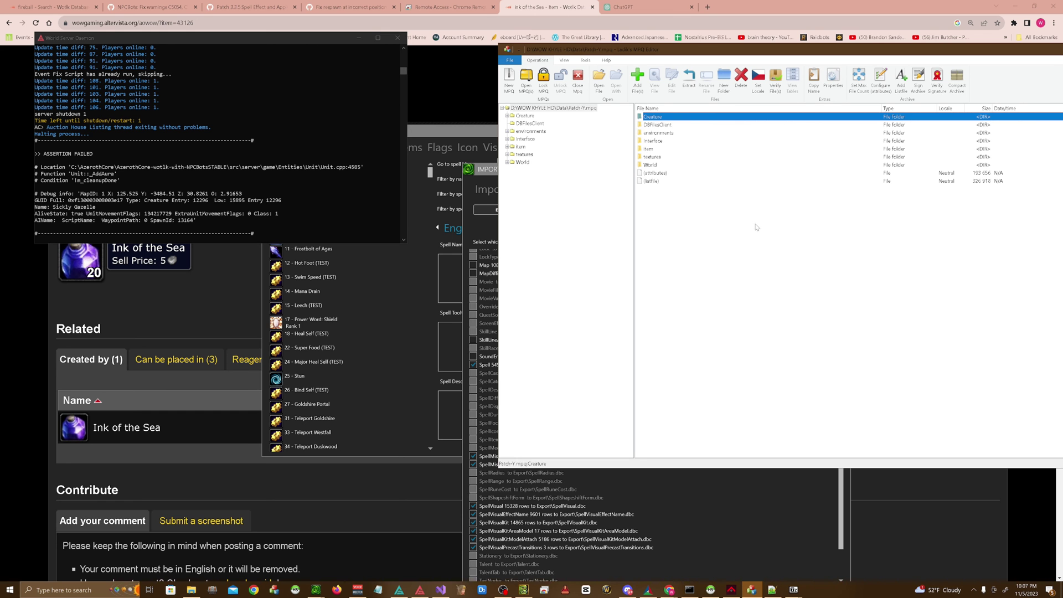
double_click(658, 125)
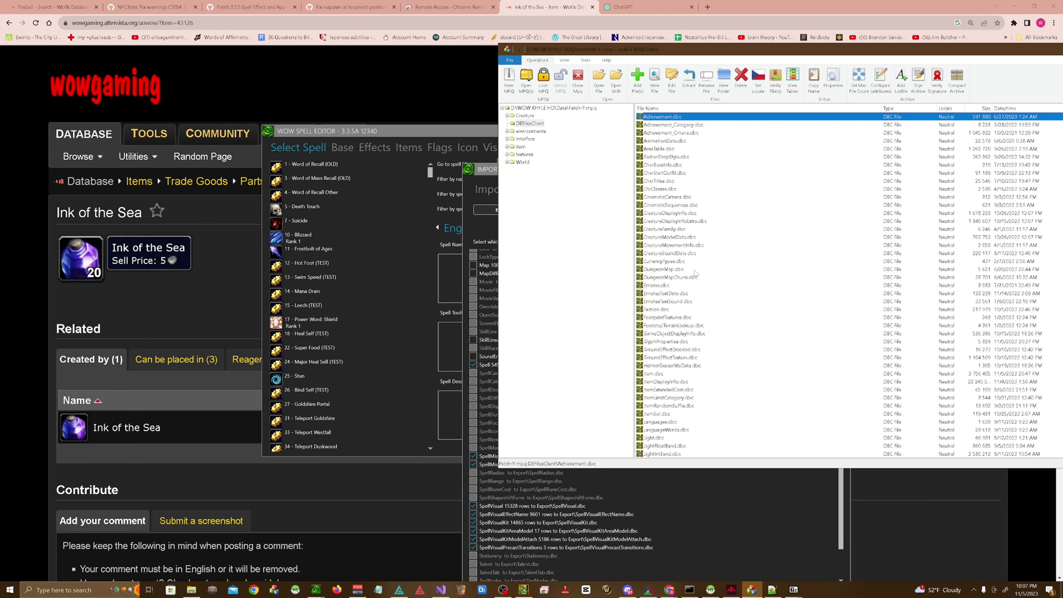
scroll(696, 273, "down", 9)
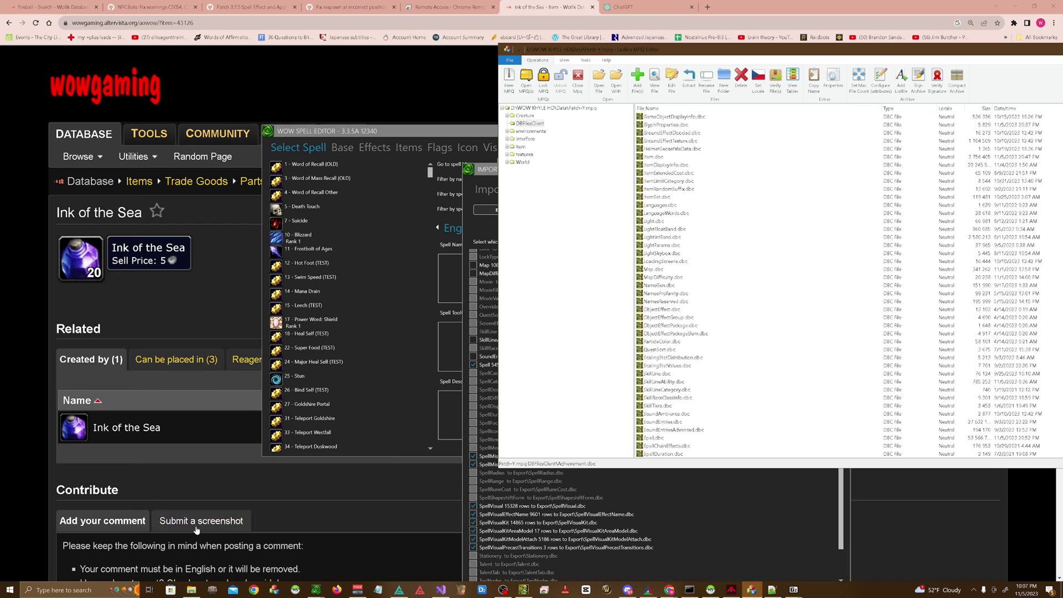
left_click(191, 590)
left_click(751, 590)
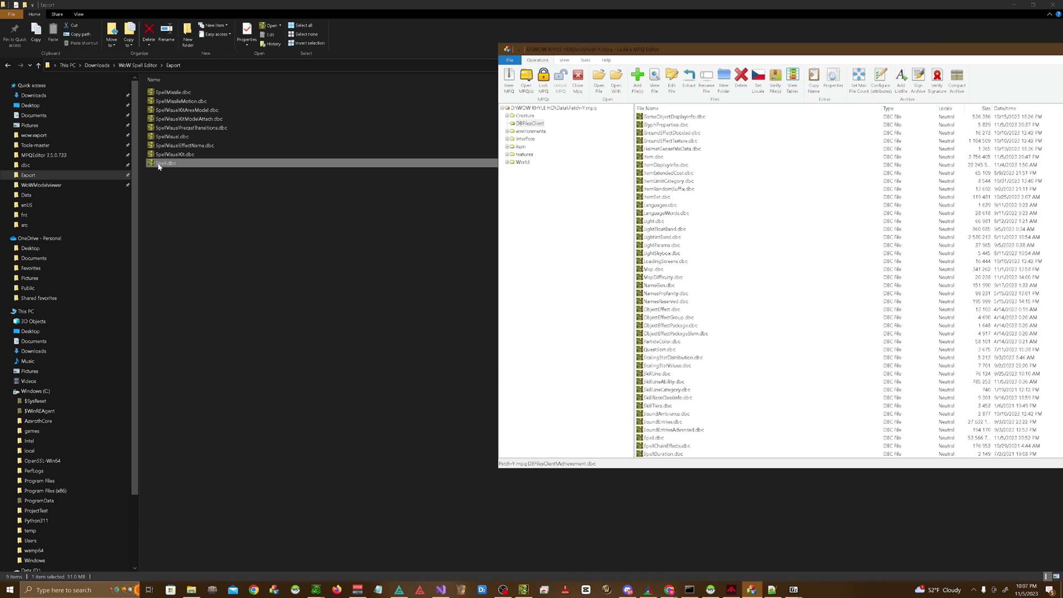
left_click_drag(166, 162, 743, 294)
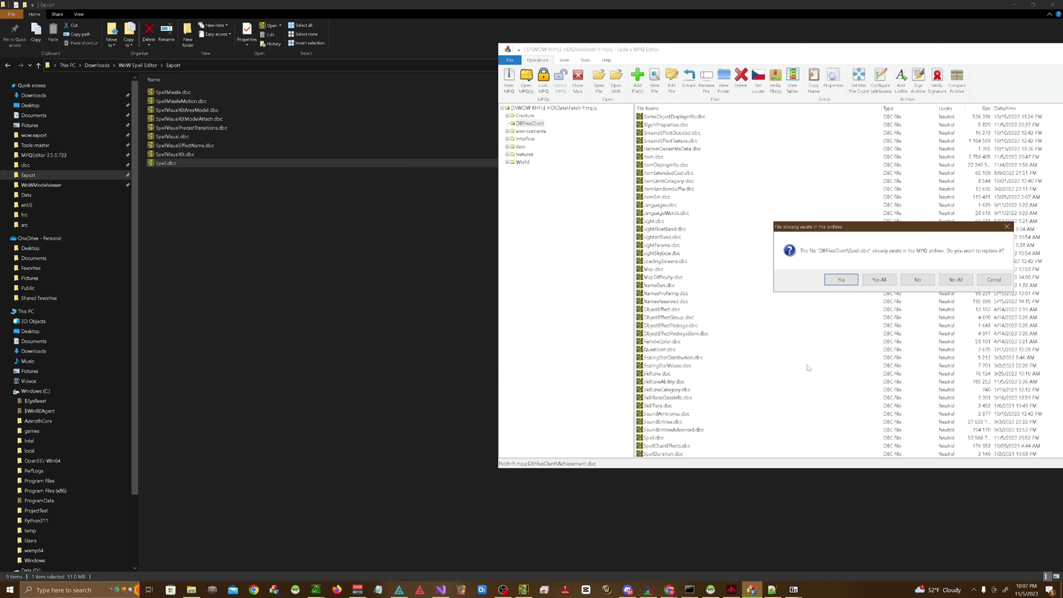
left_click(842, 280)
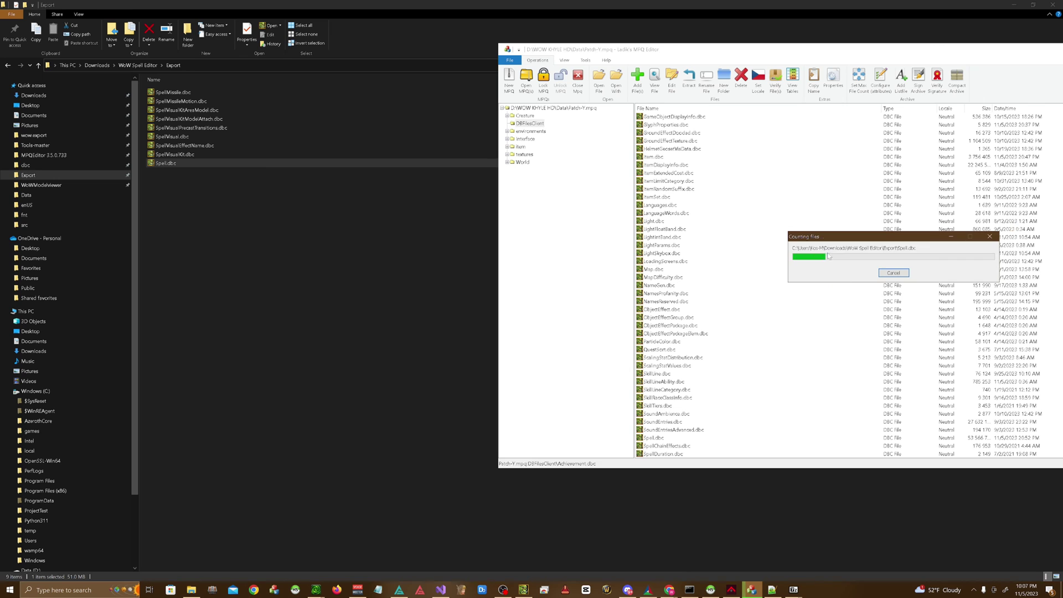
left_click(578, 79)
Move the exported Spell.dbc into the server's dbc folder, replacing the existing file, and reopen Patch-Y.mpq
left_click_drag(157, 167, 34, 165)
left_click(472, 268)
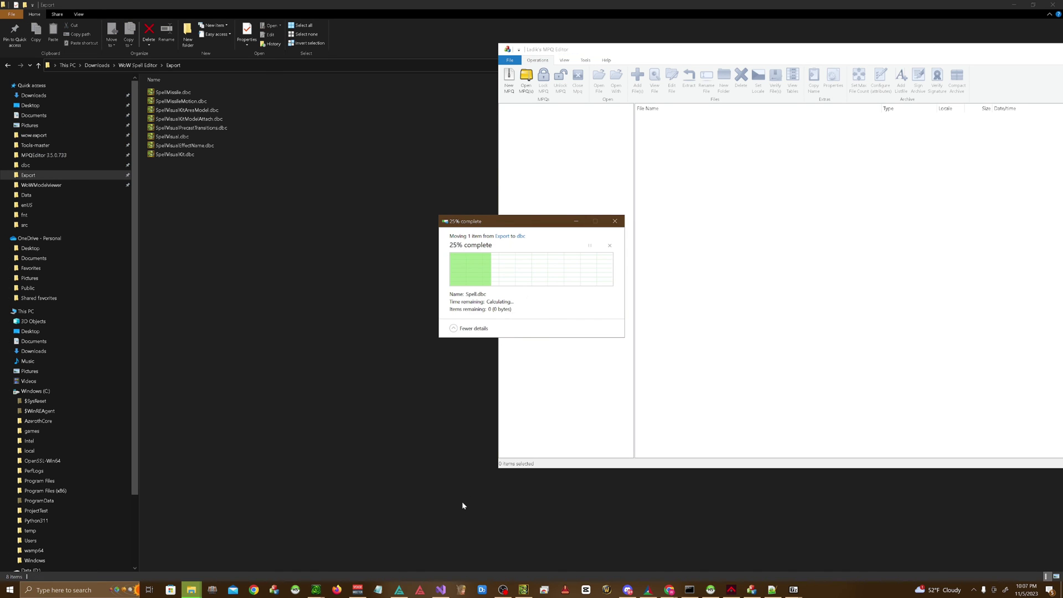
left_click(526, 80)
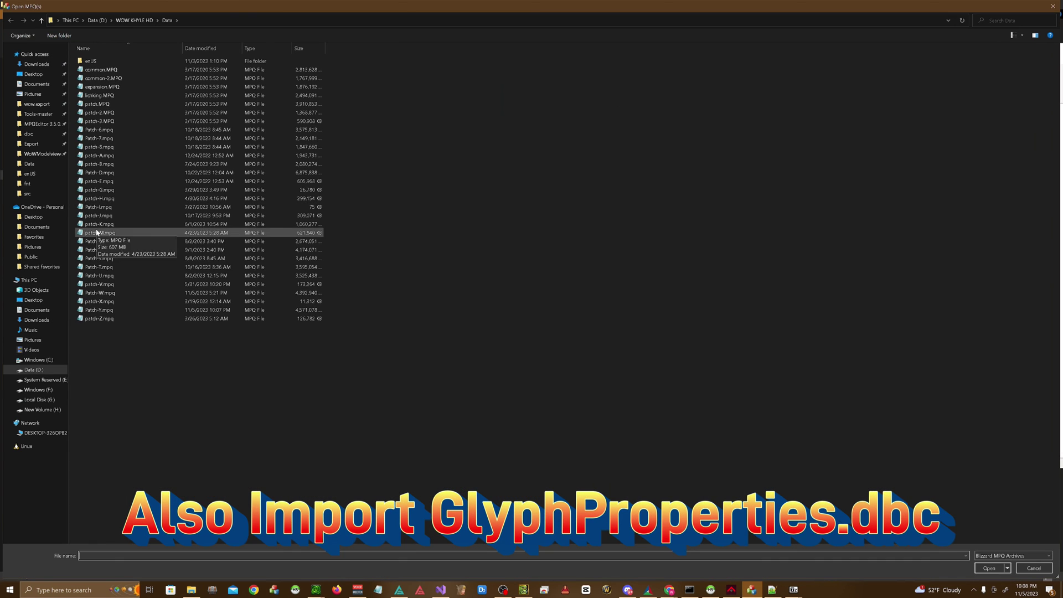
double_click(90, 310)
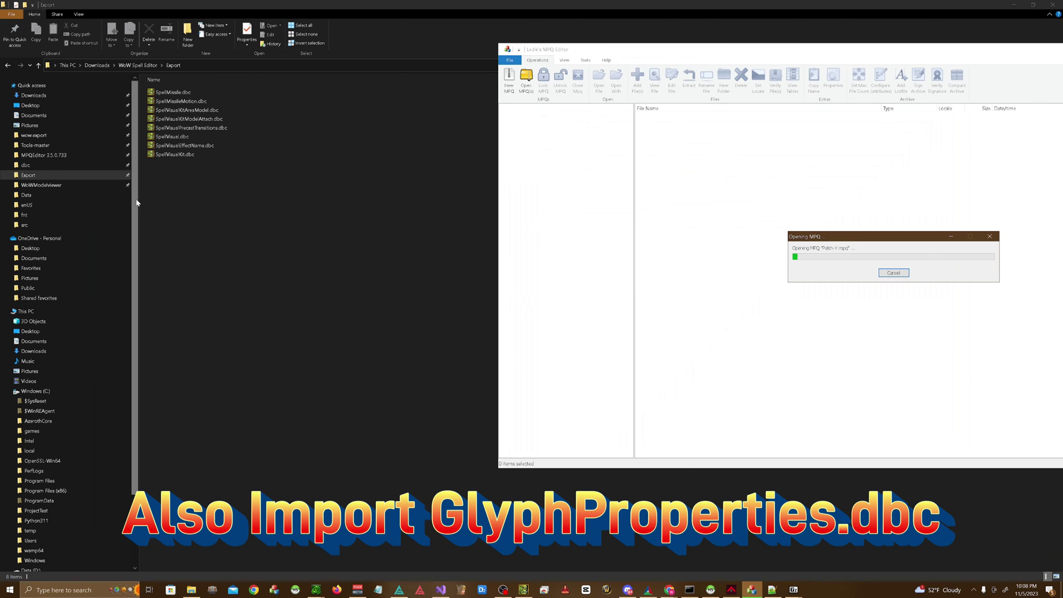
Open Item.dbc from the server's dbc folder in WDBX Editor with the WotLK 3.3.5 (12340) definition and display its table
left_click(25, 165)
scroll(412, 366, "down", 20)
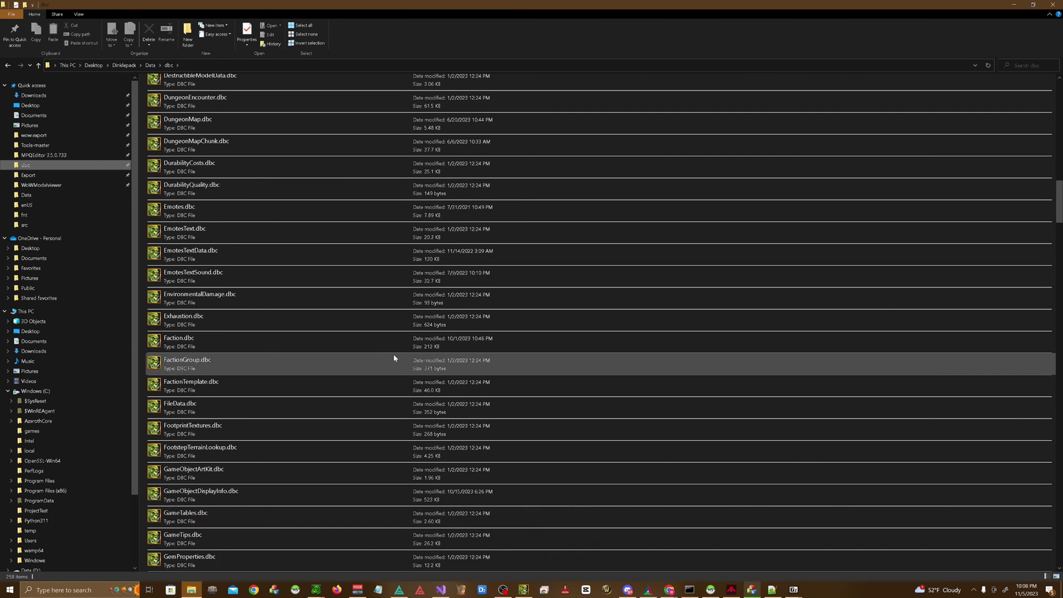
scroll(382, 386, "down", 3)
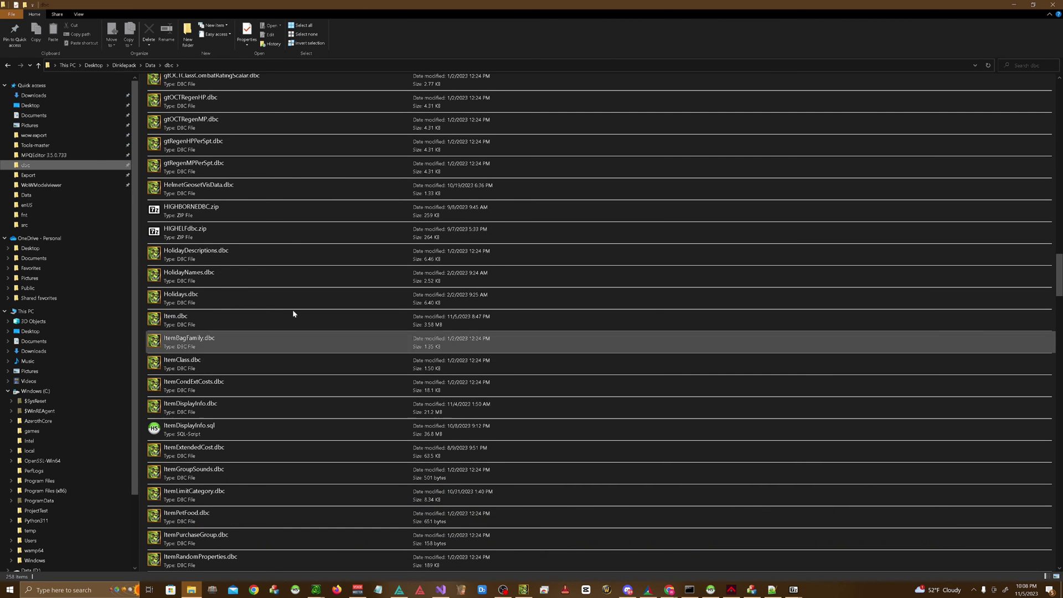
left_click(243, 329)
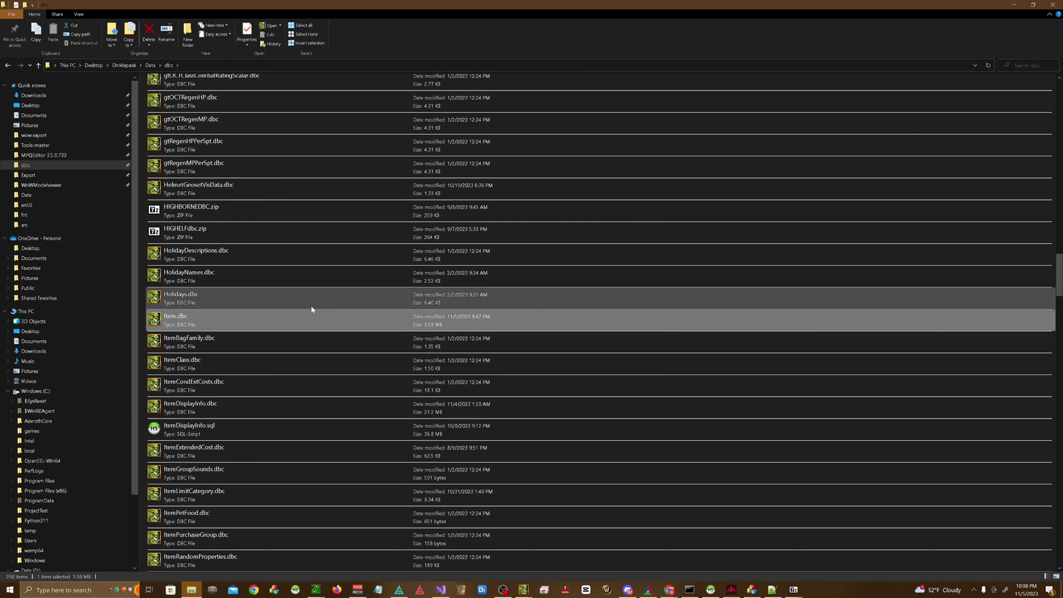
left_click(523, 590)
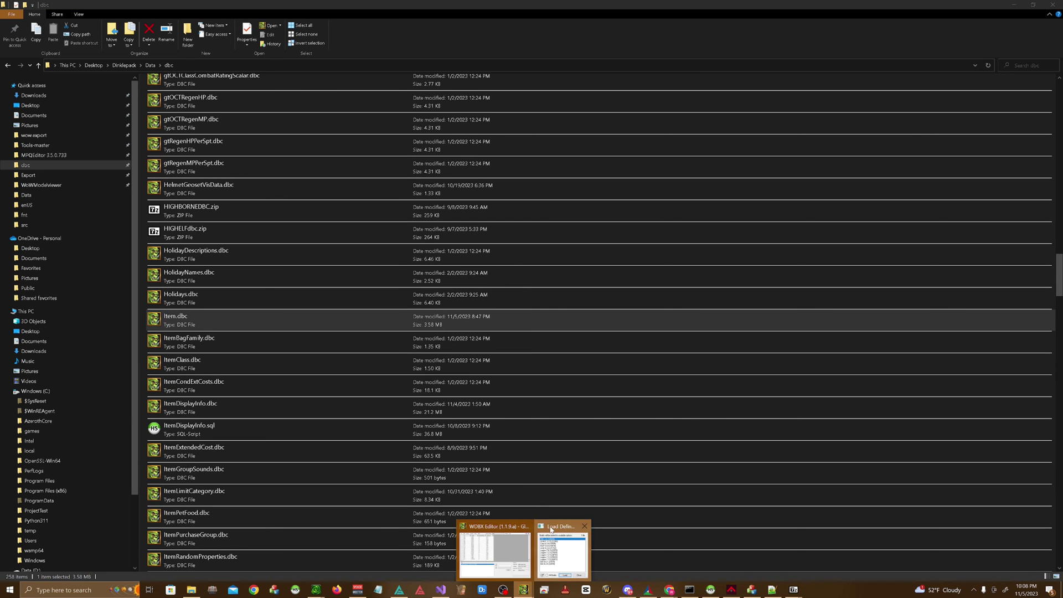
left_click(499, 551)
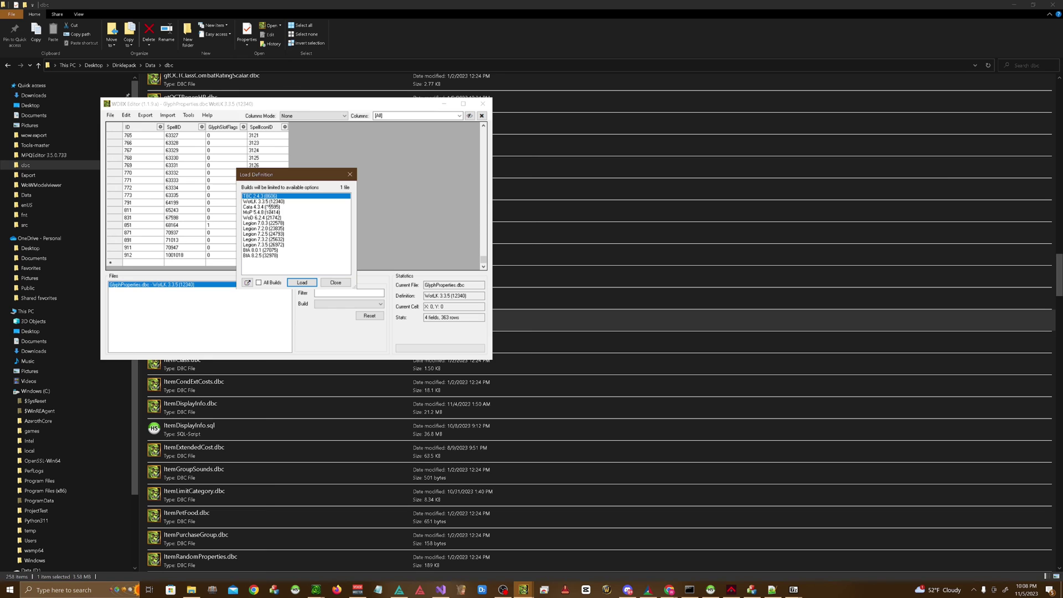
key("Down")
key("Return")
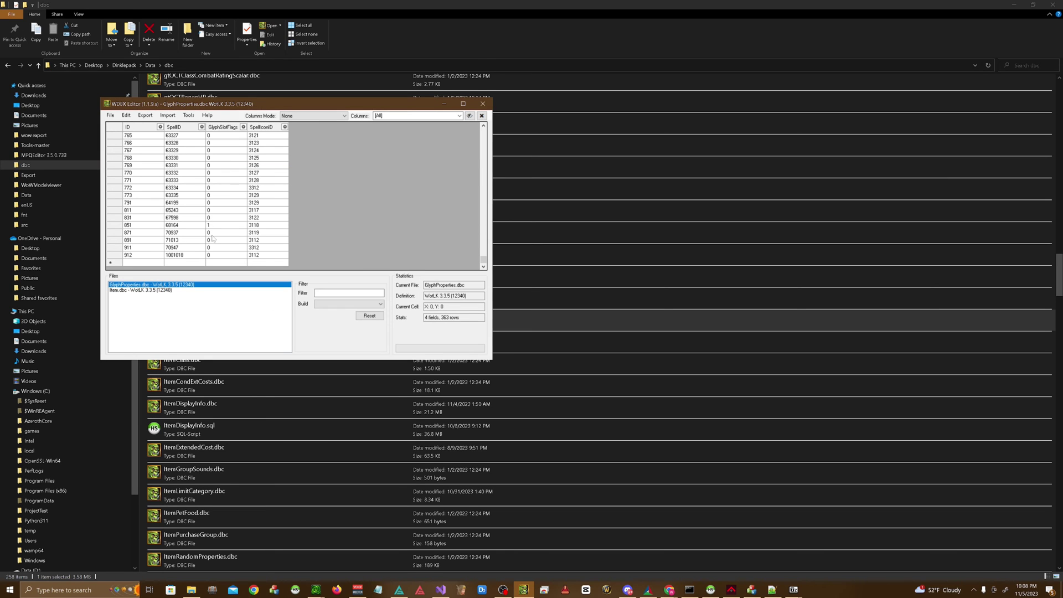
left_click(144, 291)
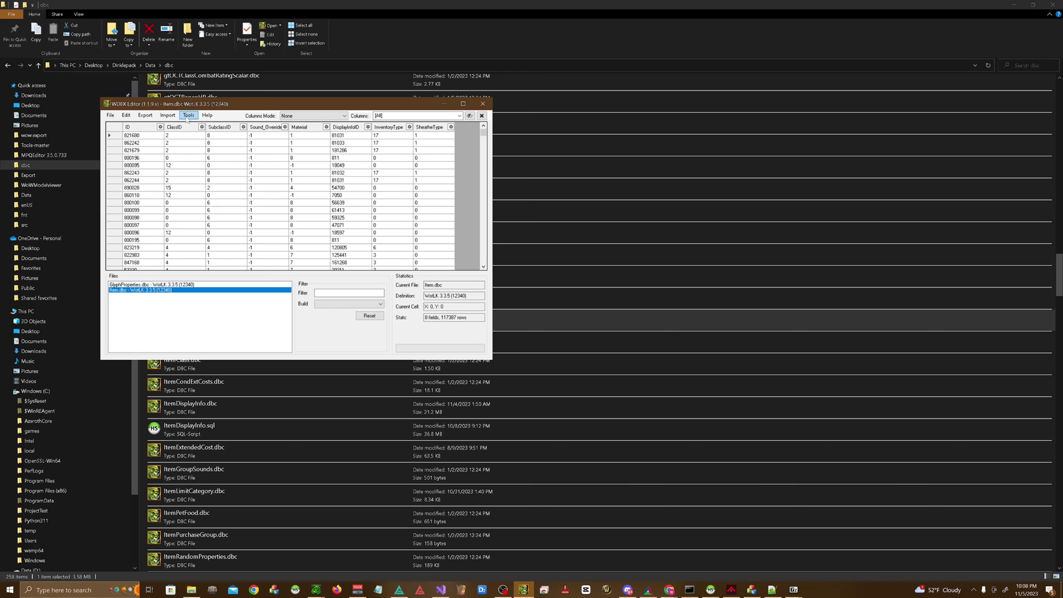
Start the WotLK item import for Item.dbc, connect to the server at 127.0.0.1, and choose the acore_world database
left_click(188, 118)
left_click(215, 133)
left_click(361, 201)
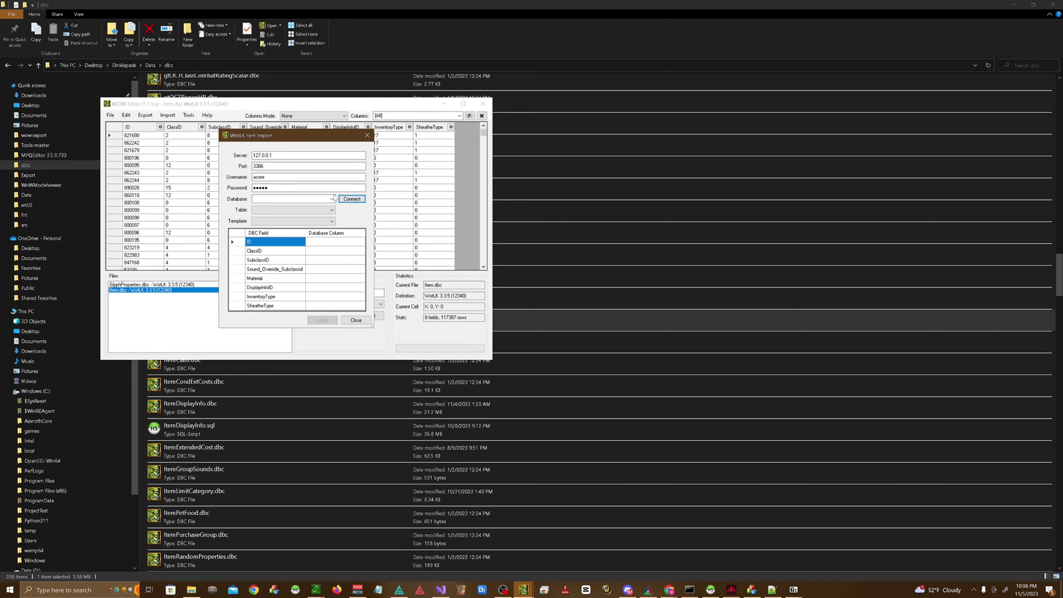
left_click(332, 198)
left_click(297, 229)
Load the item_template table into Item.dbc using the Trinity template, then close WDBX Editor
left_click(331, 210)
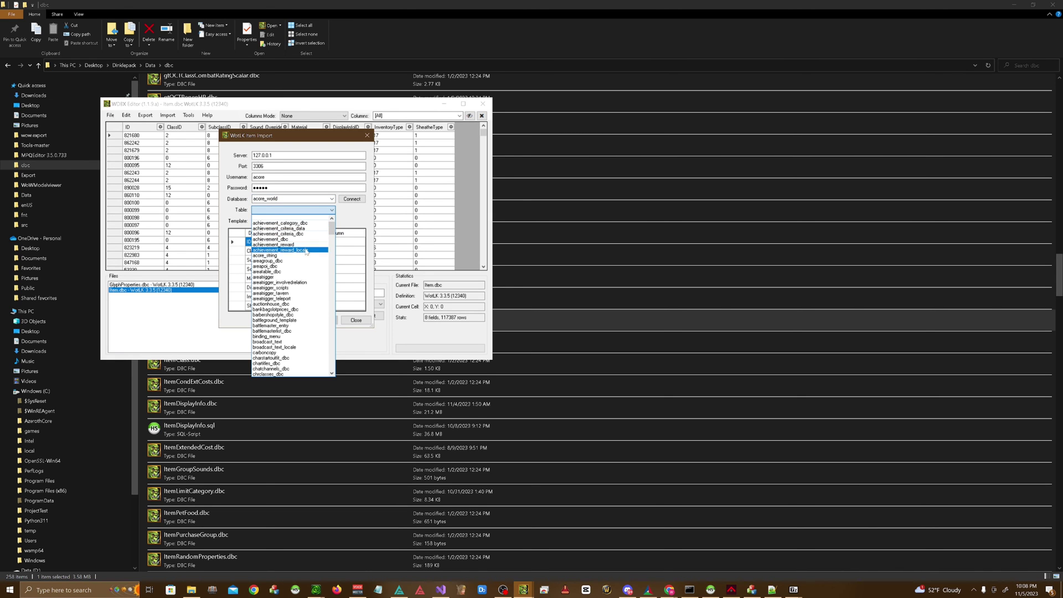
left_click_drag(331, 231, 332, 290)
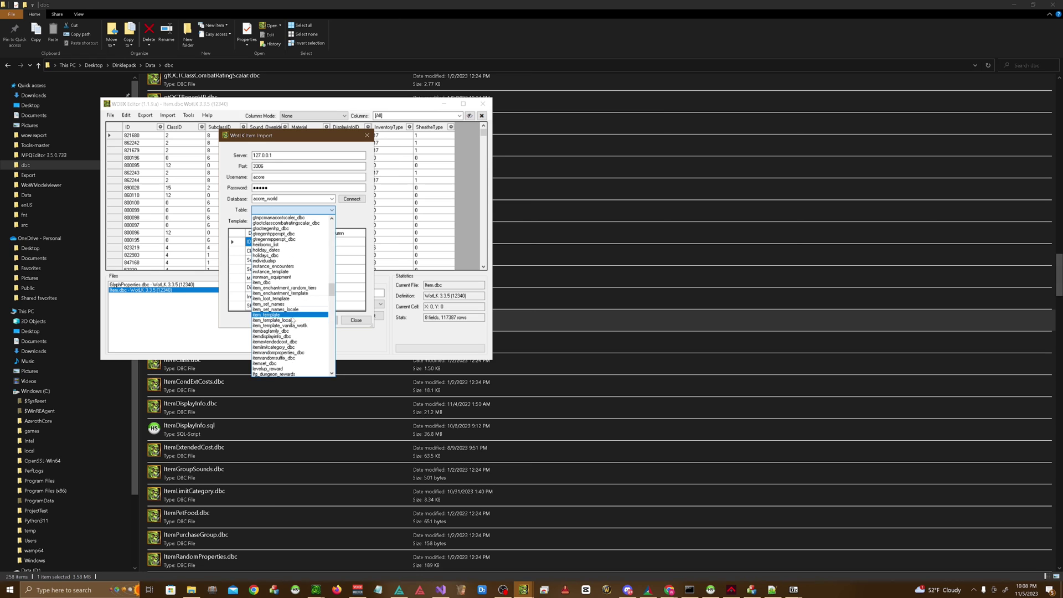
left_click(292, 314)
left_click(328, 224)
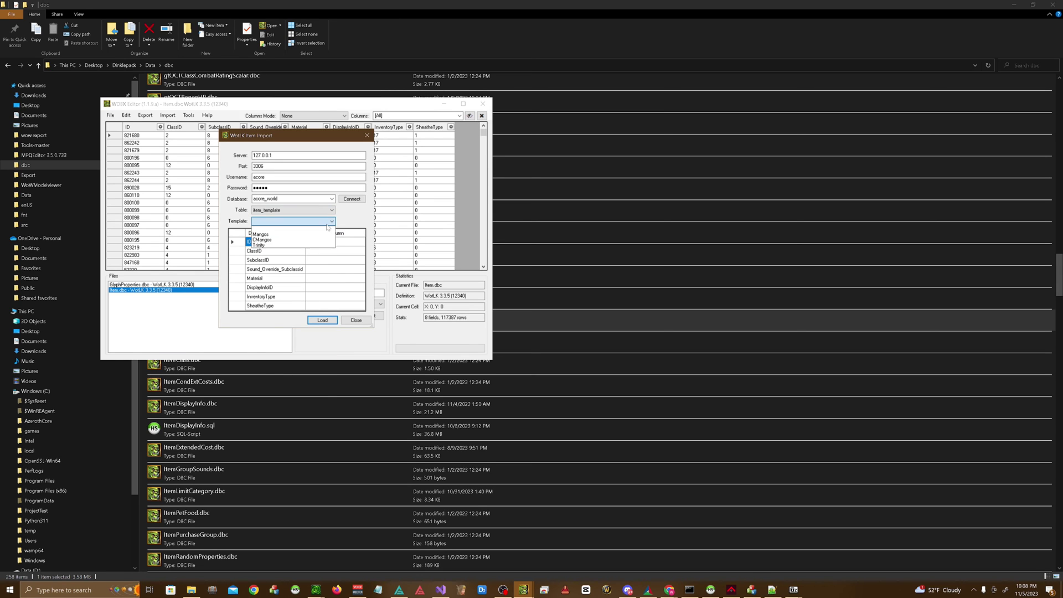
left_click(302, 246)
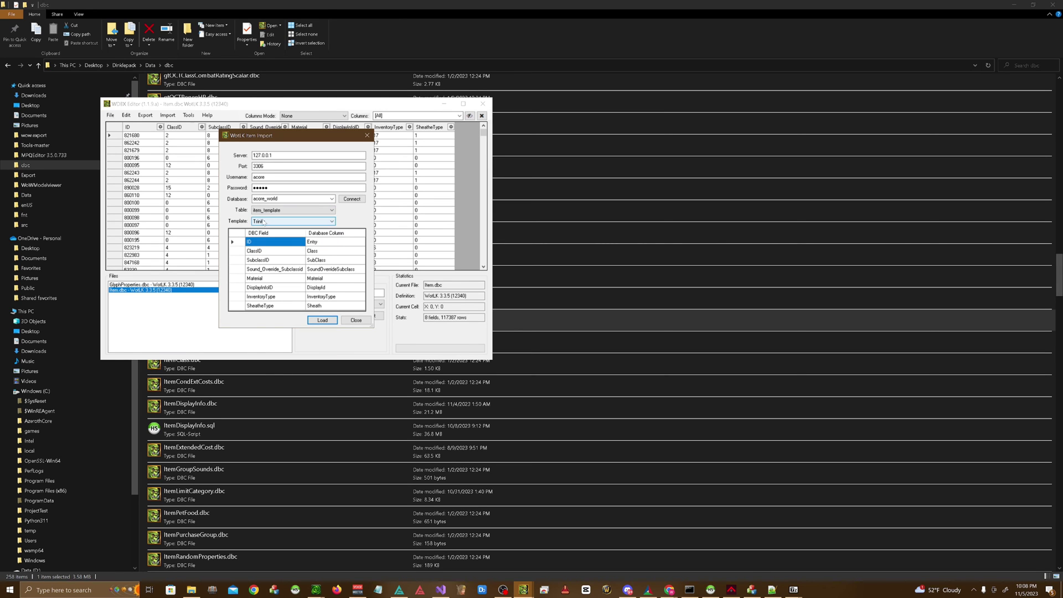
left_click(317, 323)
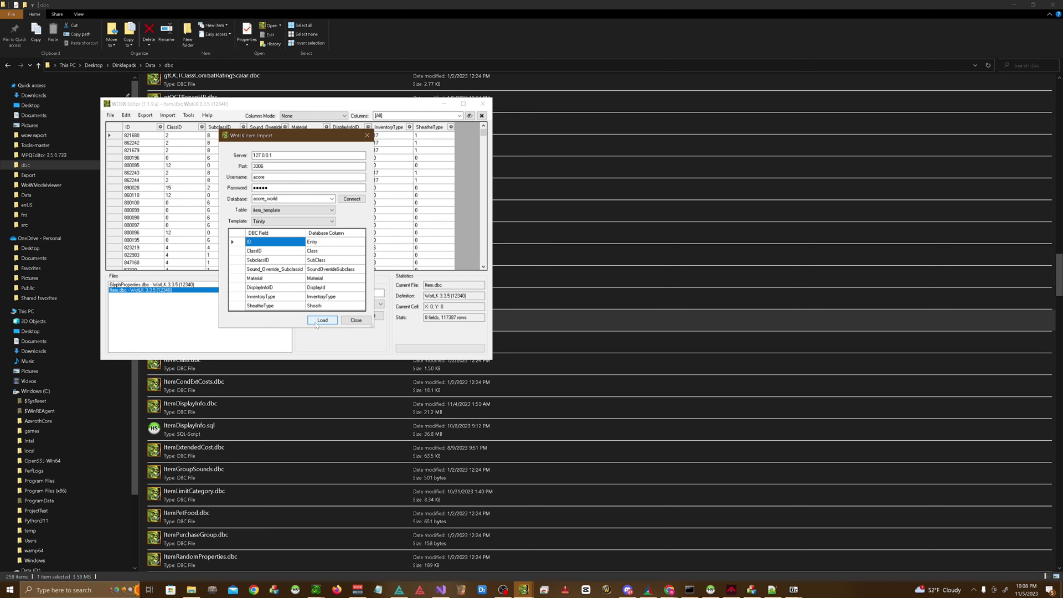
left_click(483, 104)
Replace Item.dbc in Patch-Y.mpq's DBFilesClient folder with the updated copy from the dbc folder and close the archive
left_click(752, 590)
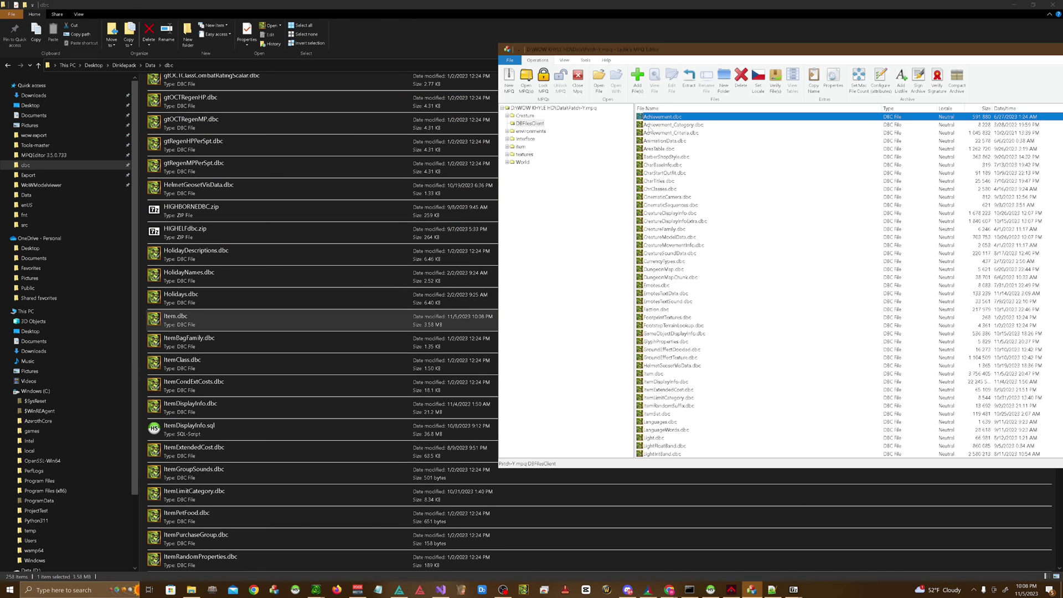
left_click_drag(188, 330, 657, 302)
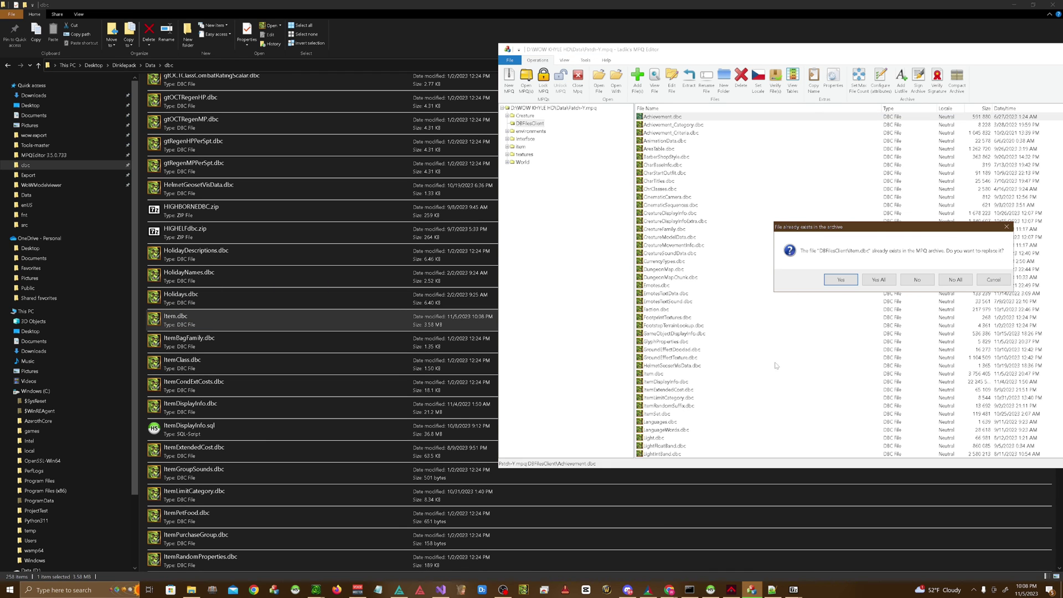
left_click(841, 282)
left_click(578, 77)
Switch to World of Warcraft, enter the world as the level 60 mage in Gilneas City, and dismiss the ElvUI installation
left_click(606, 590)
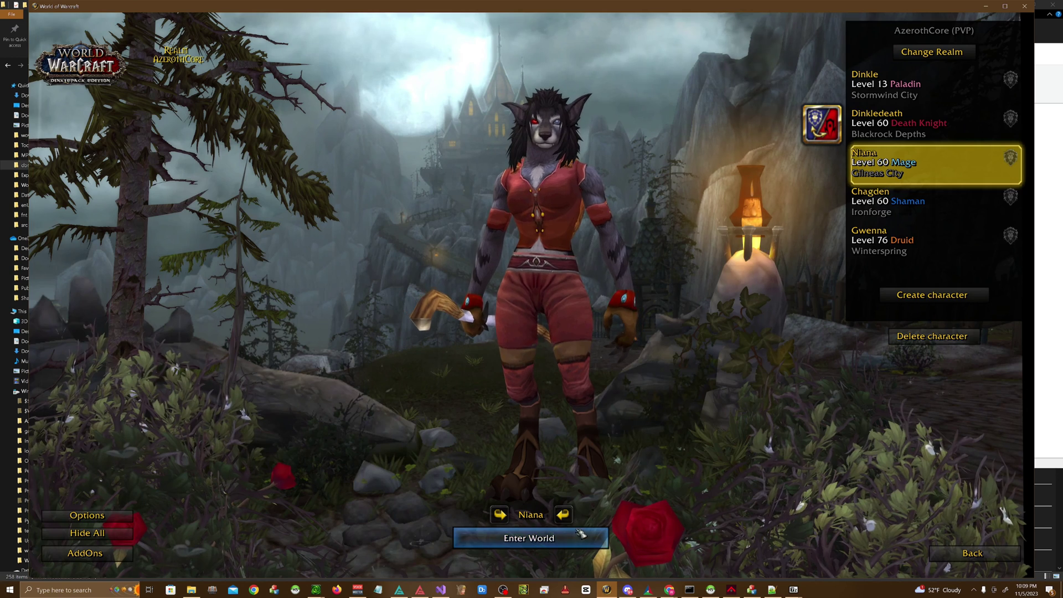
left_click(526, 534)
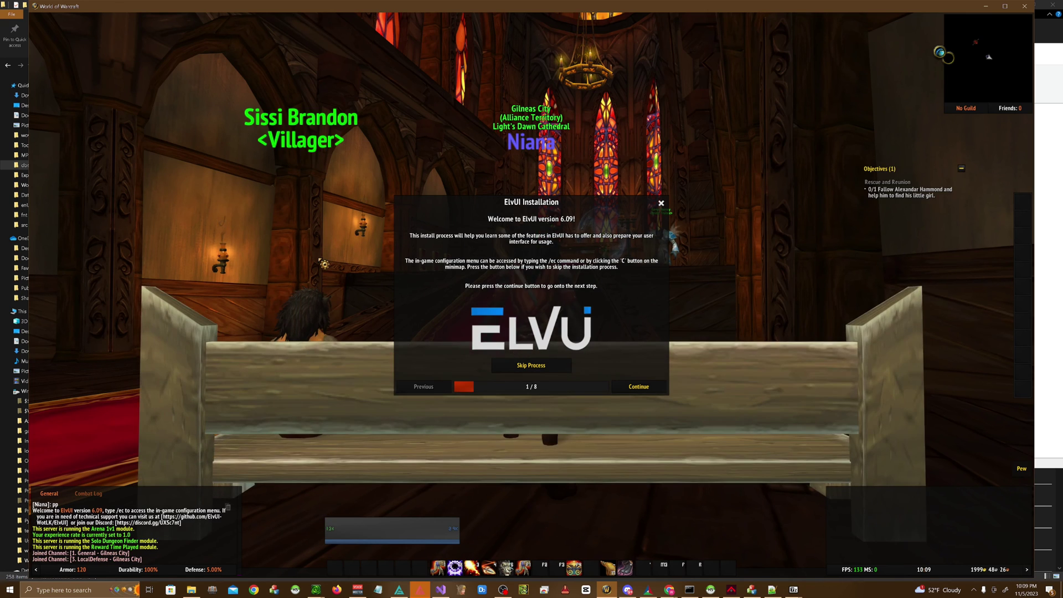
left_click(661, 203)
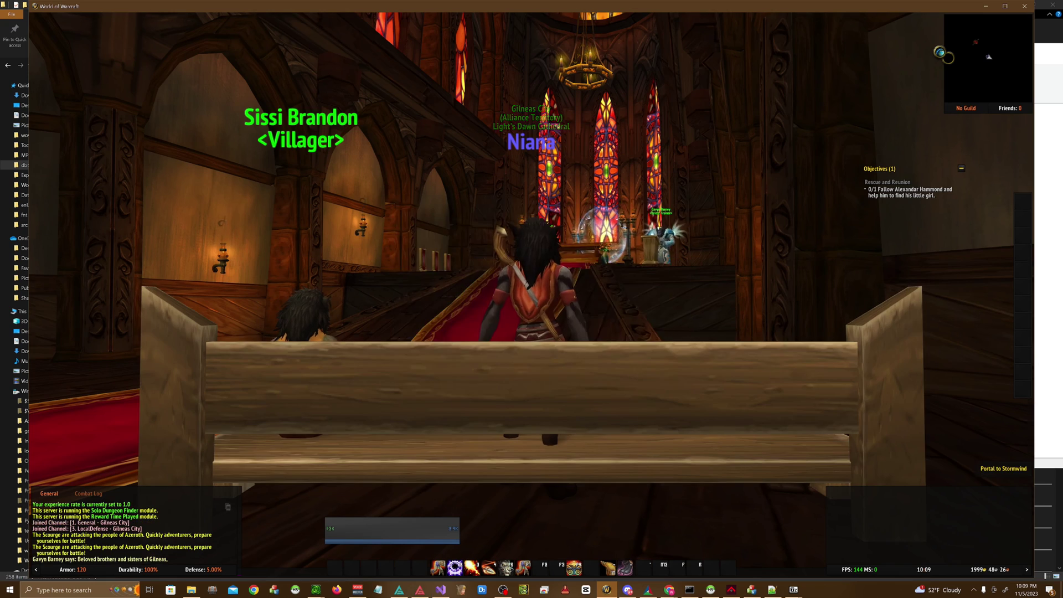
Open the glyphs pane, look up the Glyph of Polymorph items with .lookup item, and create Glyph of Polymorph Casting Speed (842752)
key("w")
key("n")
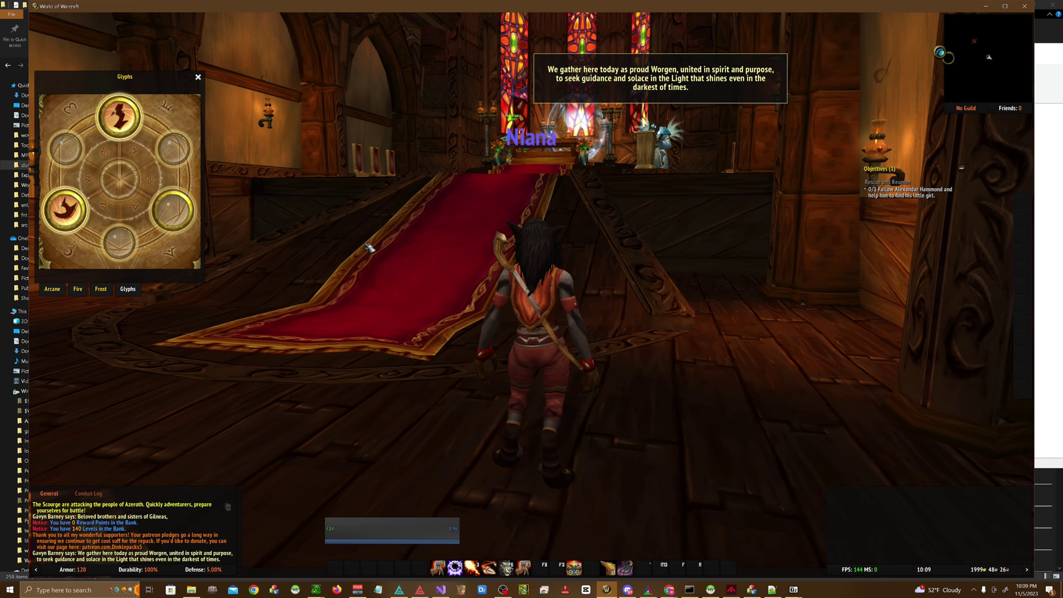
key("Return")
type(".lookup ")
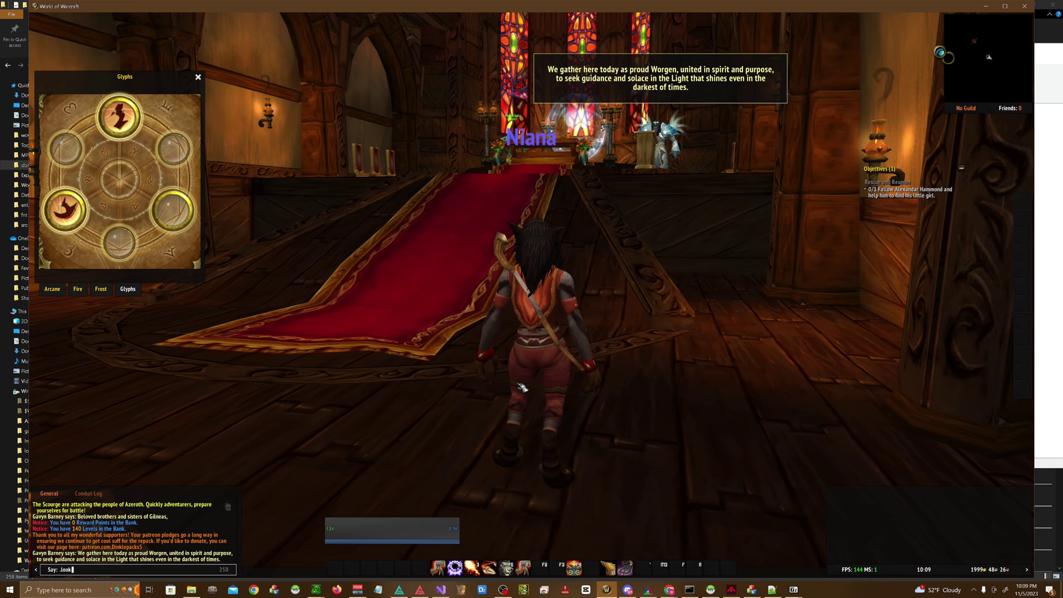
type("item")
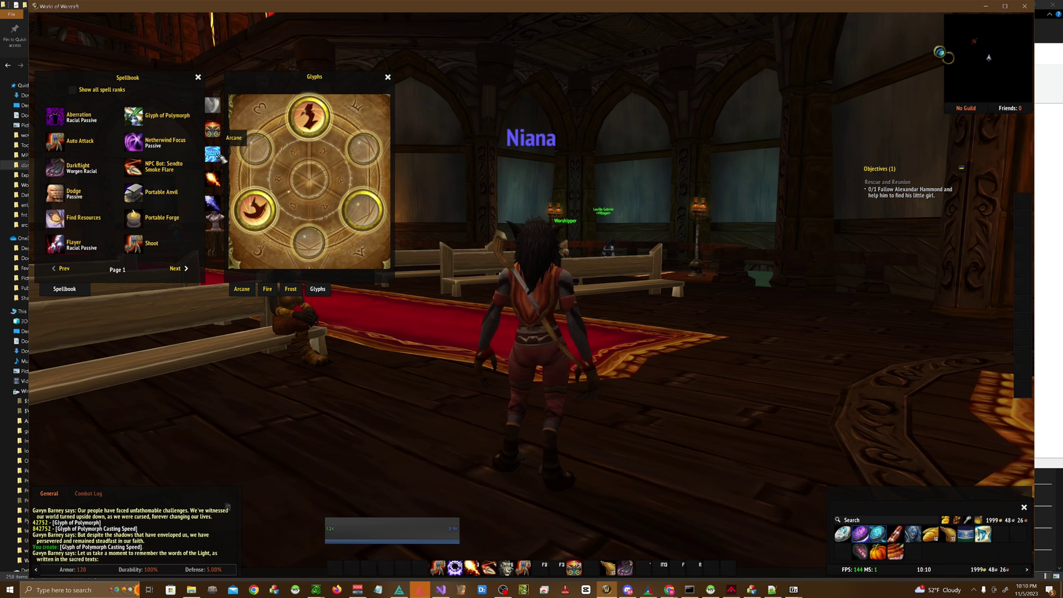
Inscribe Glyph of Polymorph Casting Speed into the empty major glyph slot with the Arcane spells shown, then close the glyphs pane
left_click(212, 154)
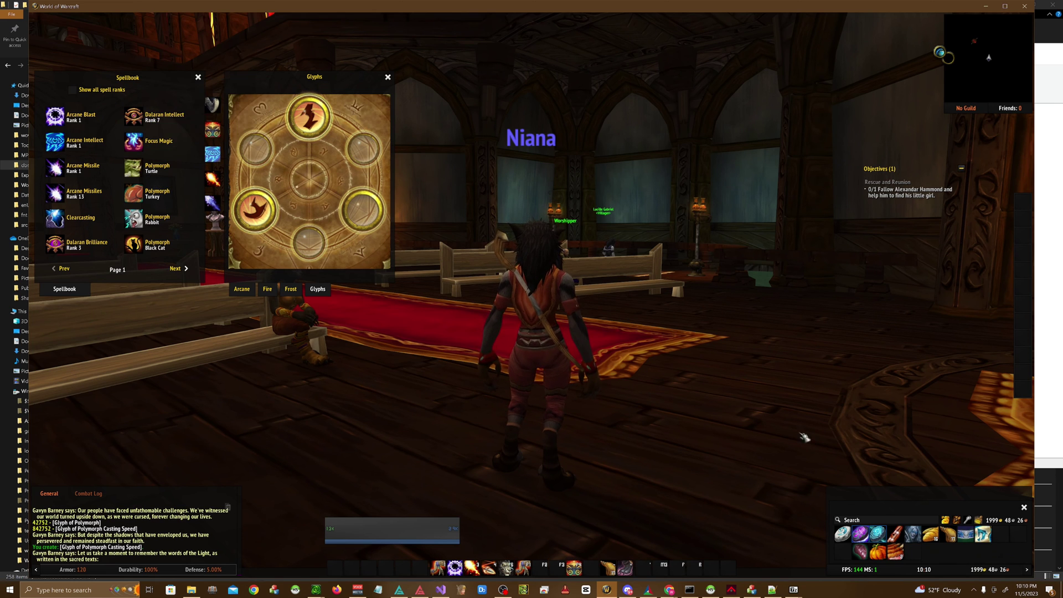
right_click(989, 534)
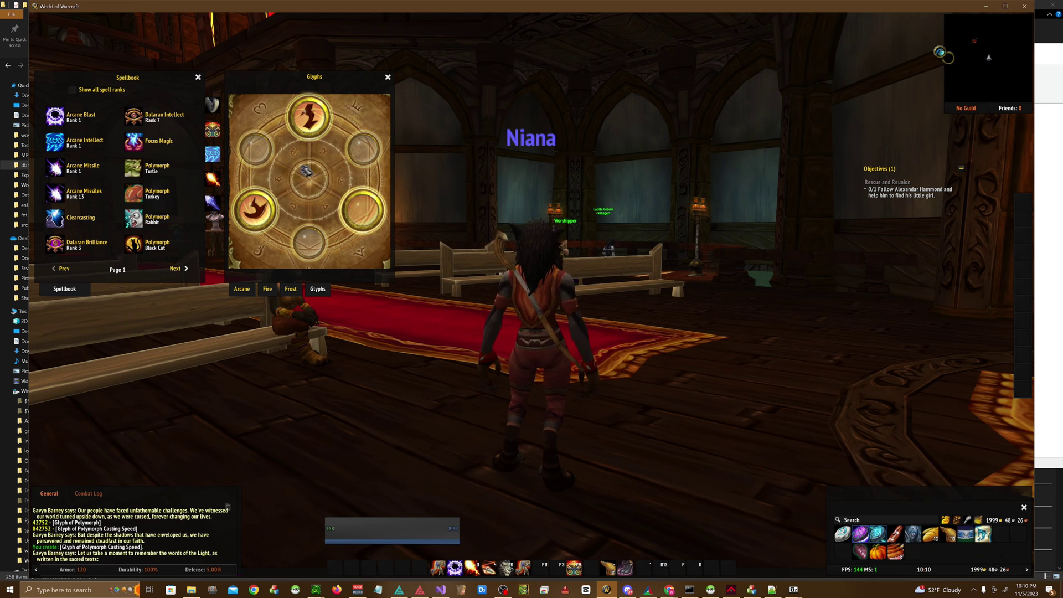
left_click(363, 210)
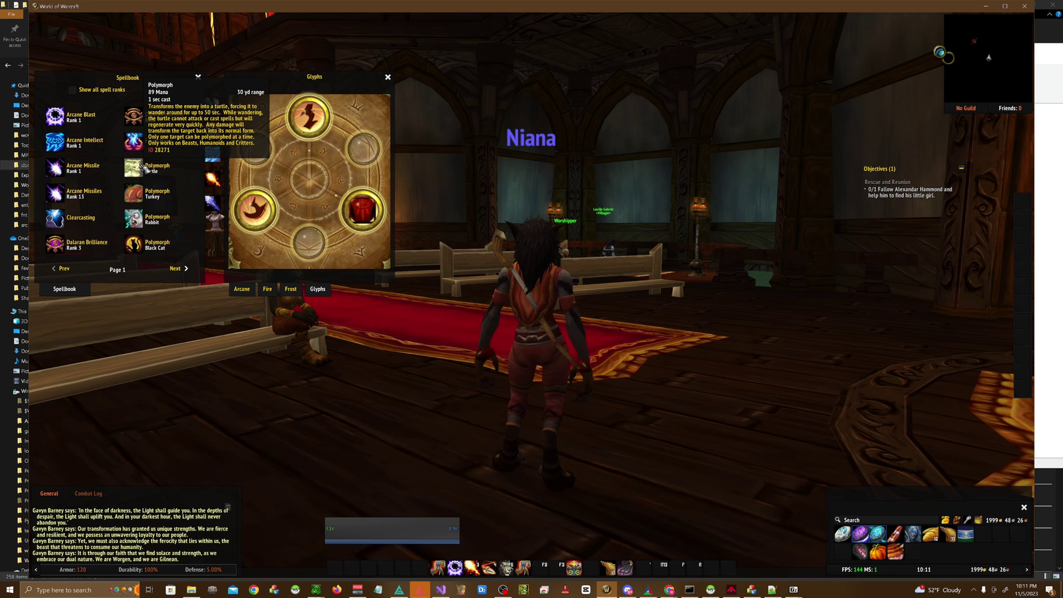
left_click(388, 77)
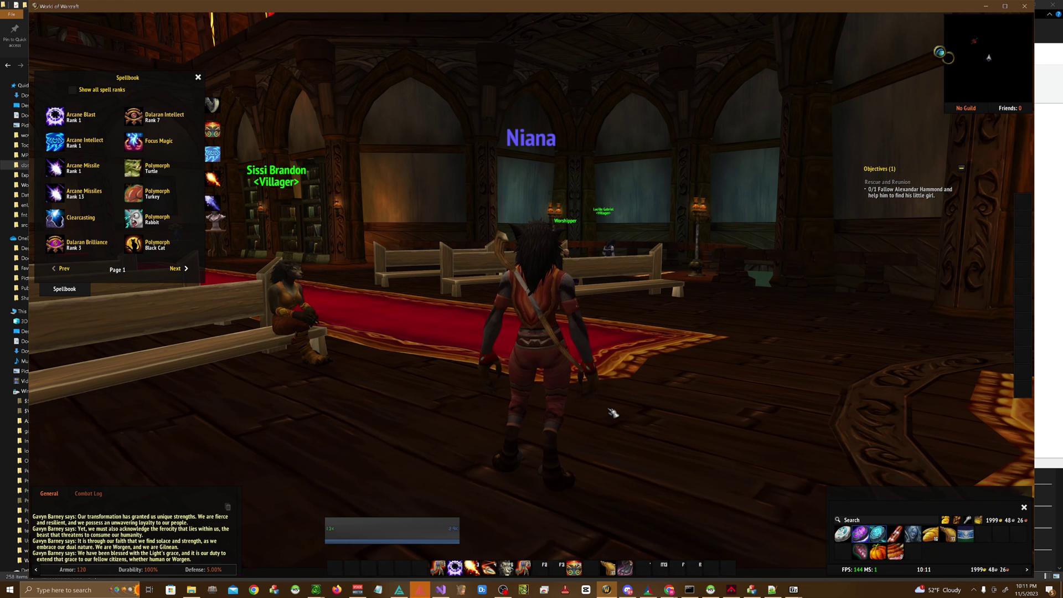
Switch to HeidiSQL, filter the tables by npc_train, and open the npc_trainer data in acore_world
left_click(710, 589)
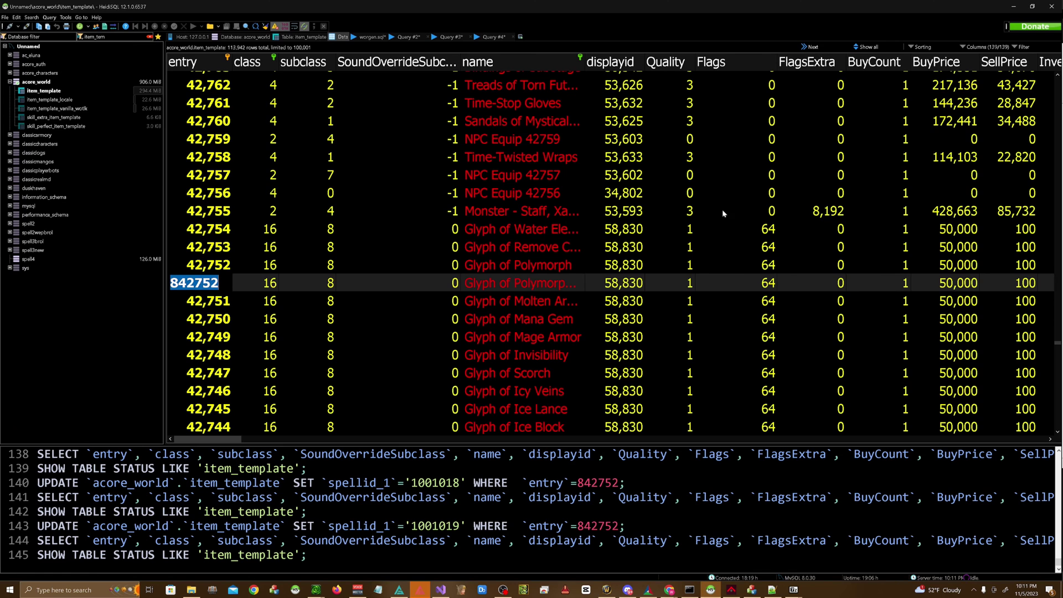
left_click(94, 36)
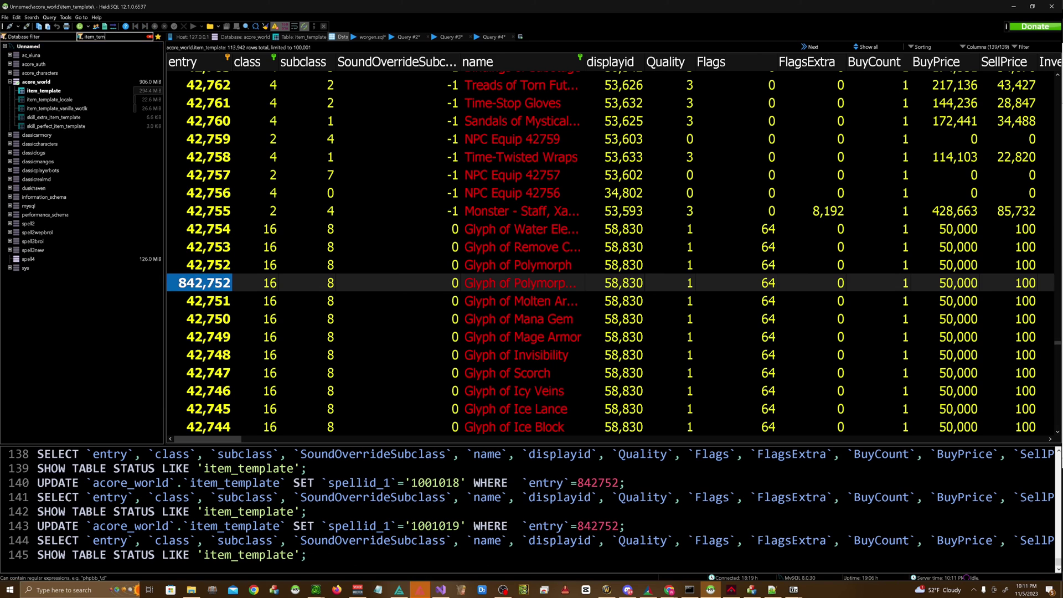
type("npc")
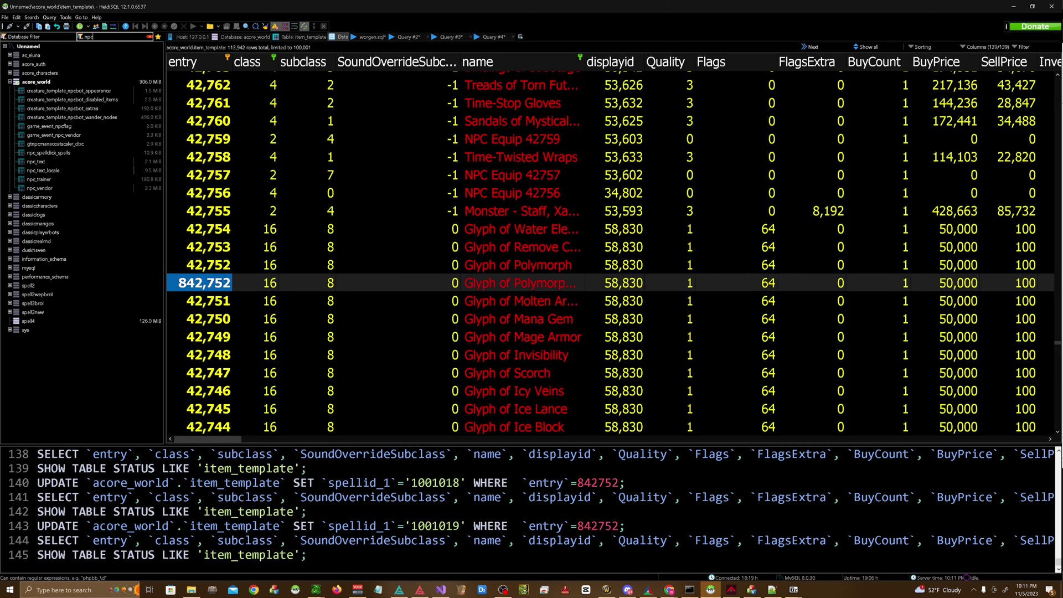
type("_train")
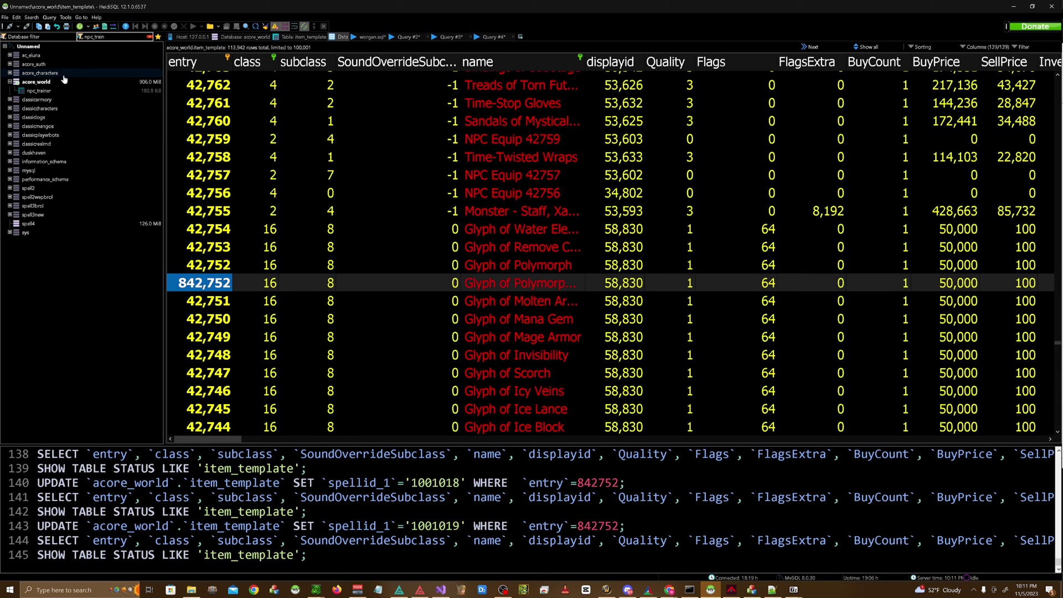
left_click(48, 90)
left_click(269, 135)
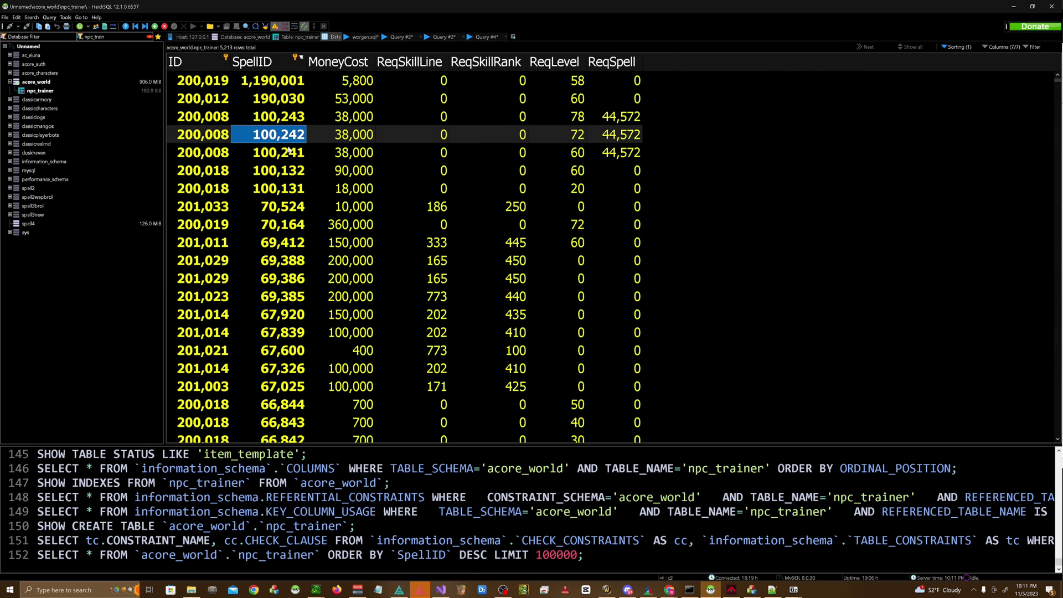
Search WoW Spell Editor for "glyph of poly" and look through the SpellID entries of npc_trainer in HeidiSQL for the glyph spells
left_click(317, 589)
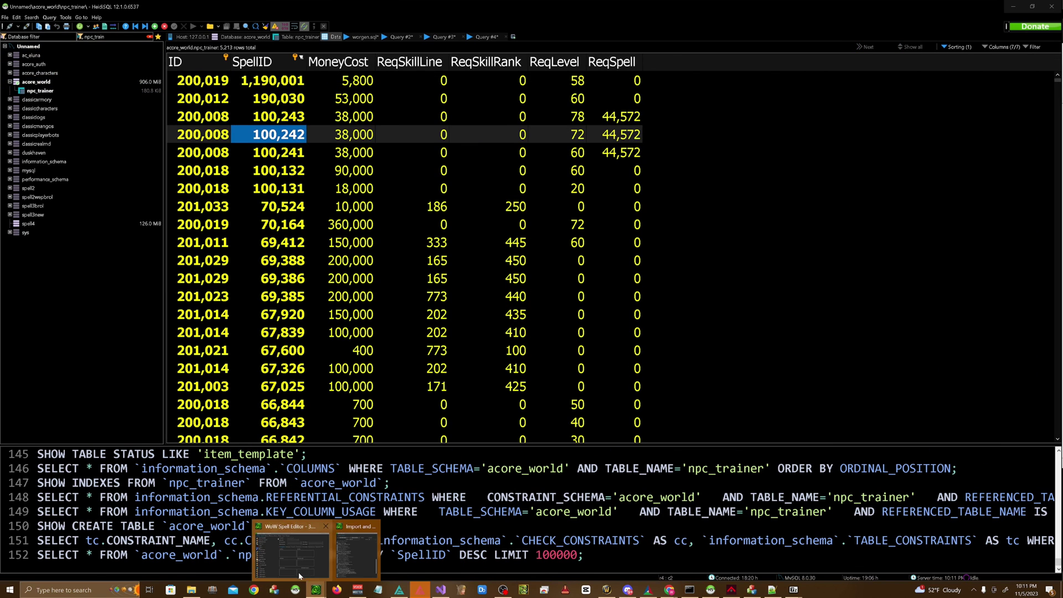
left_click(513, 178)
type("glyph of poly")
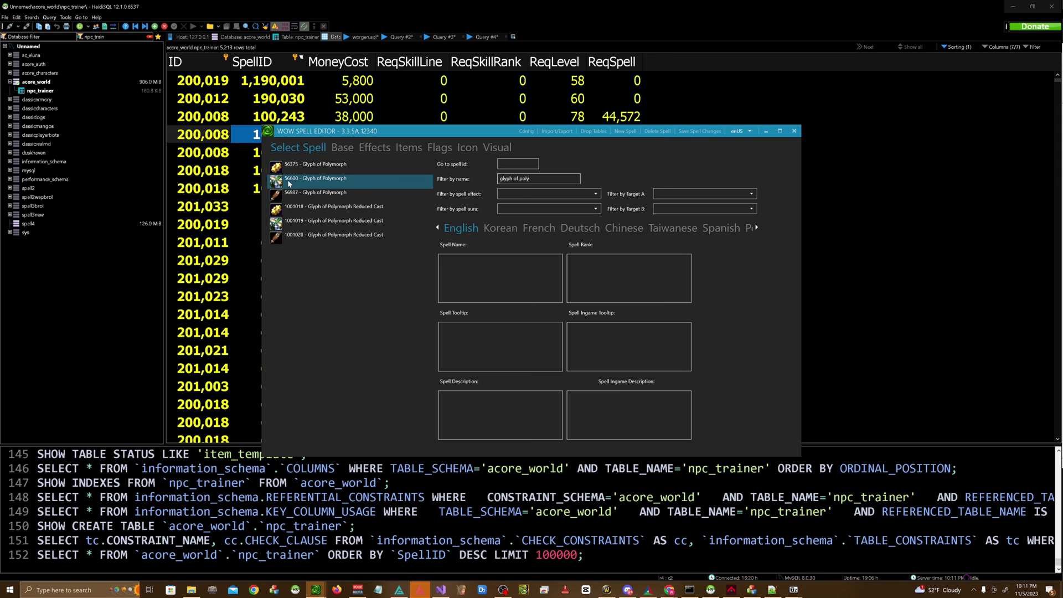
left_click(534, 26)
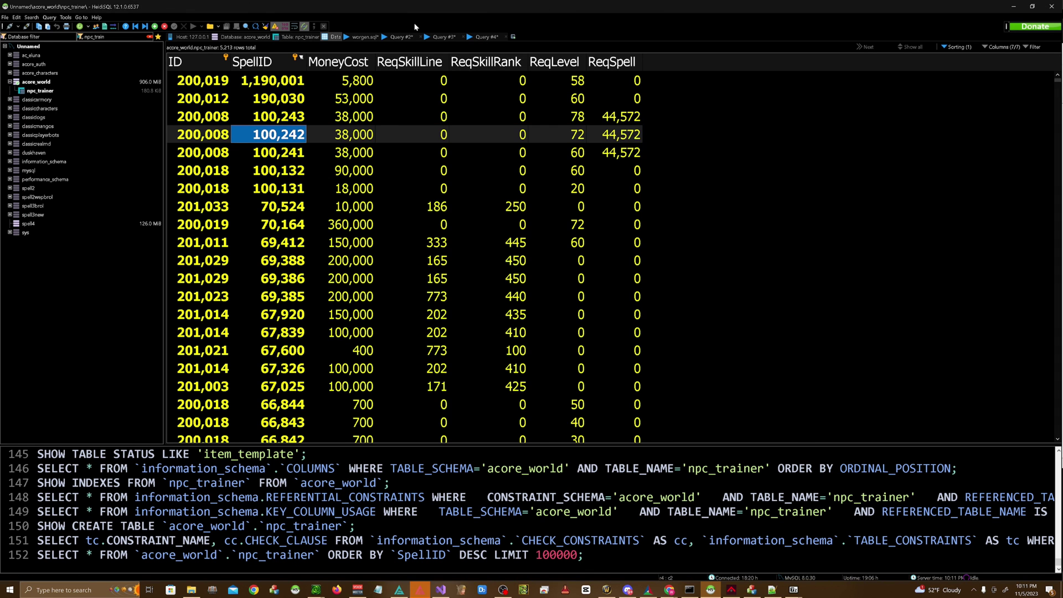
scroll(297, 279, "down", 3)
scroll(297, 280, "down", 15)
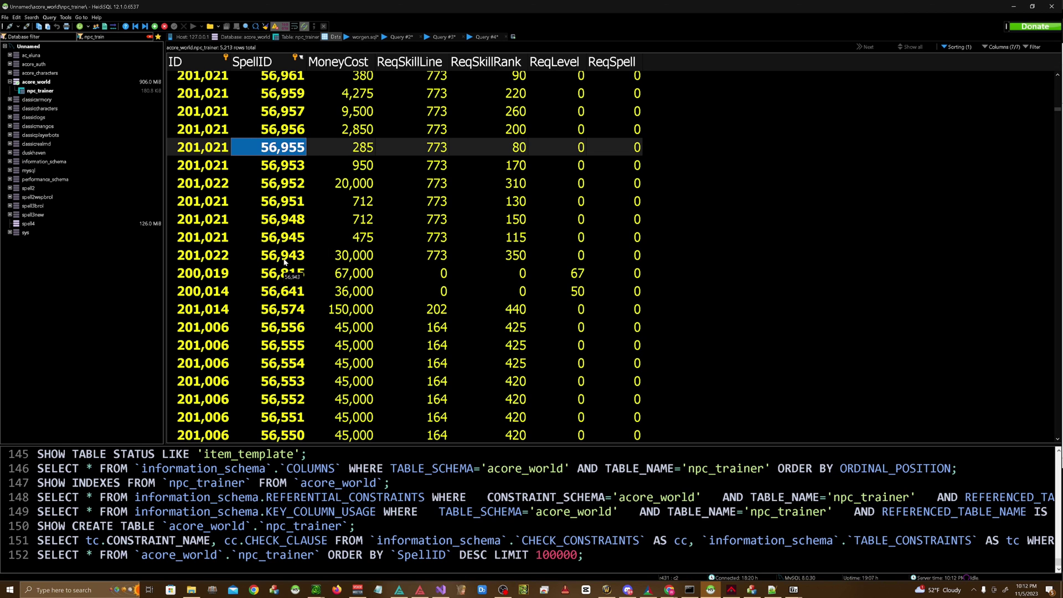
Search WoW Spell Editor for "ink of th", select Ink of the Sky, and examine the npc_trainer row for SpellID 57712 in HeidiSQL
key("alt+Tab")
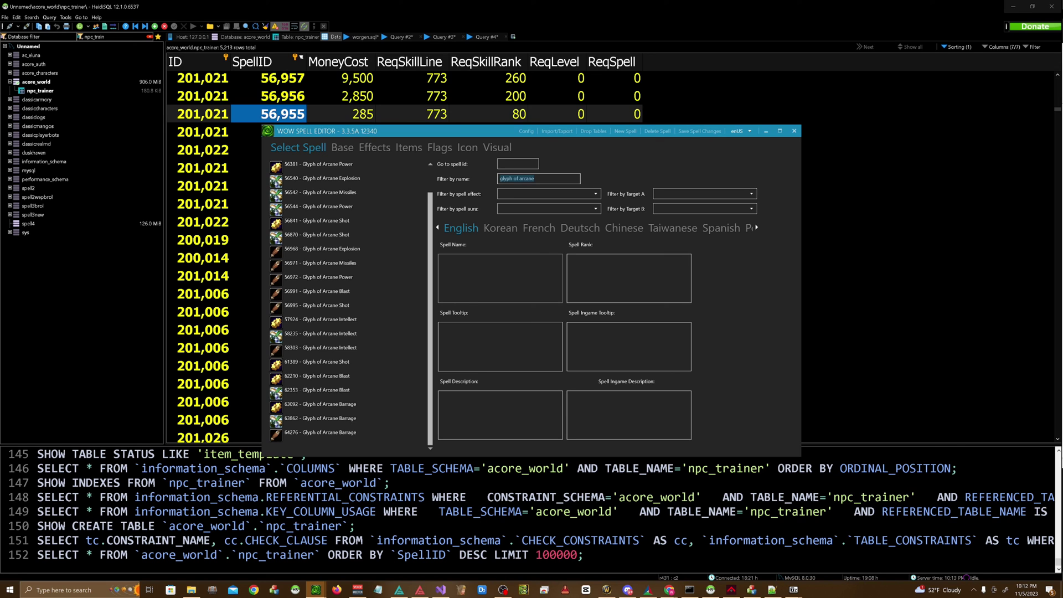
type("ink of th")
left_click(335, 168)
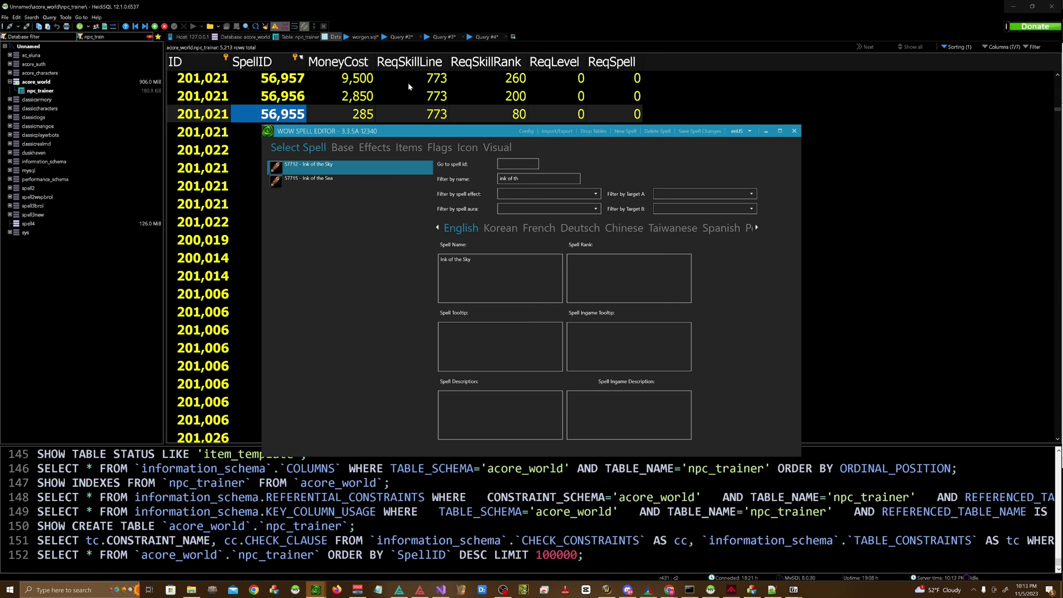
scroll(409, 87, "down", 15)
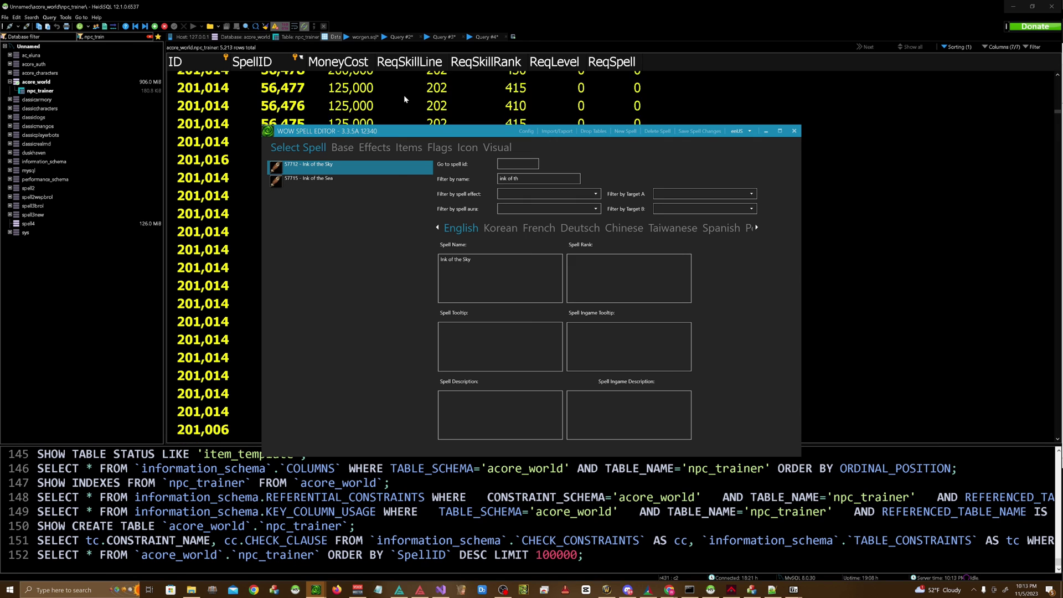
scroll(404, 97, "down", 8)
scroll(522, 83, "up", 3)
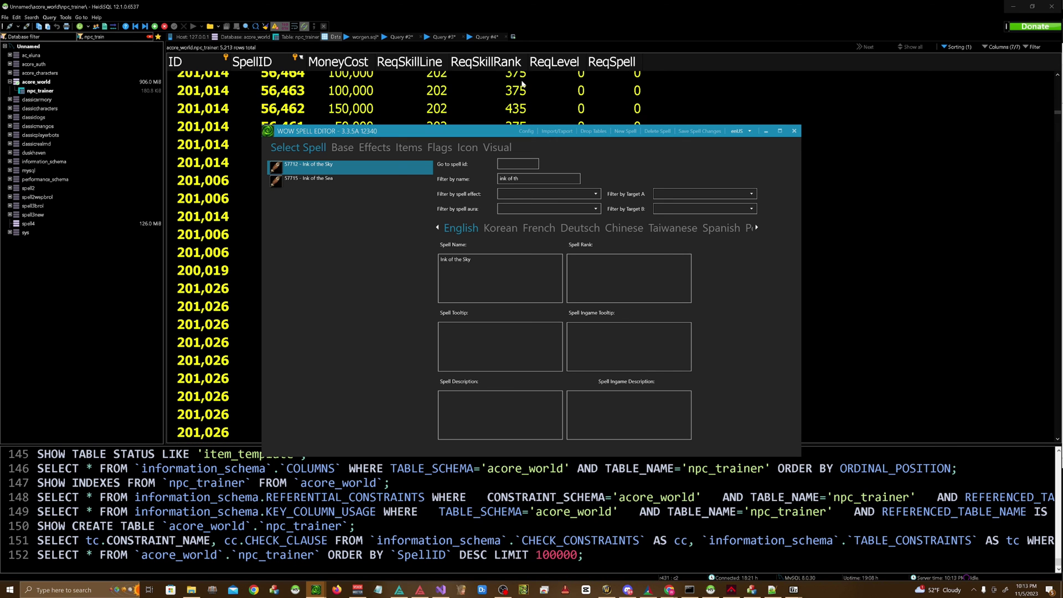
scroll(522, 83, "up", 15)
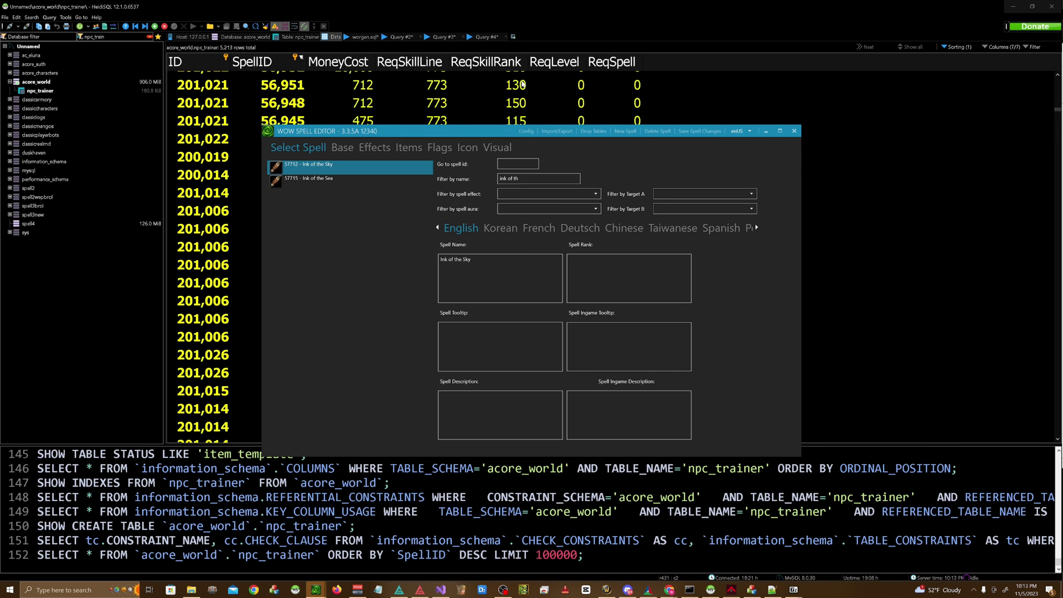
scroll(522, 84, "up", 10)
left_click(370, 109)
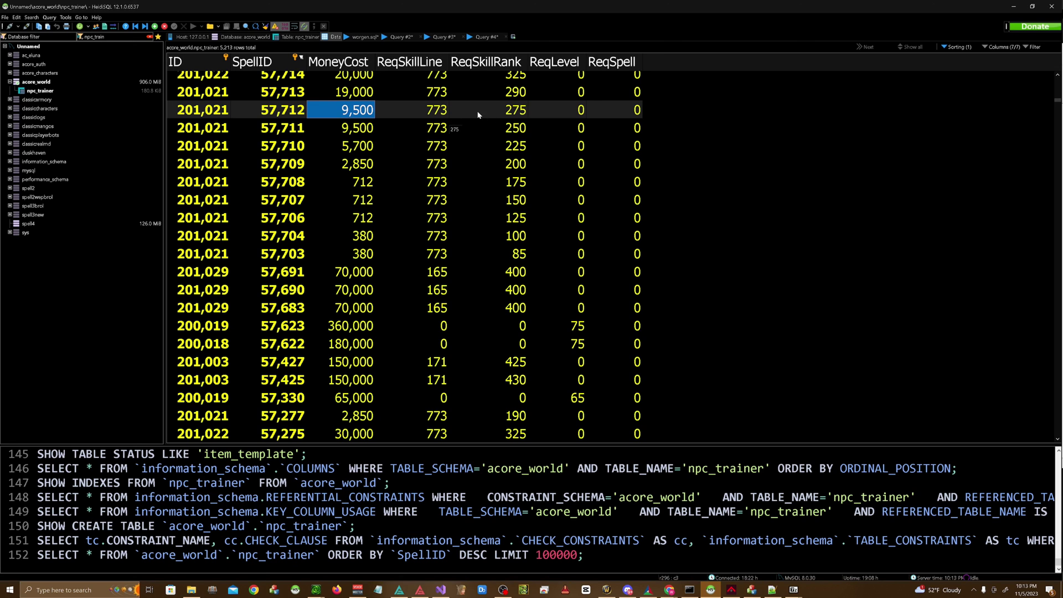
right_click(283, 109)
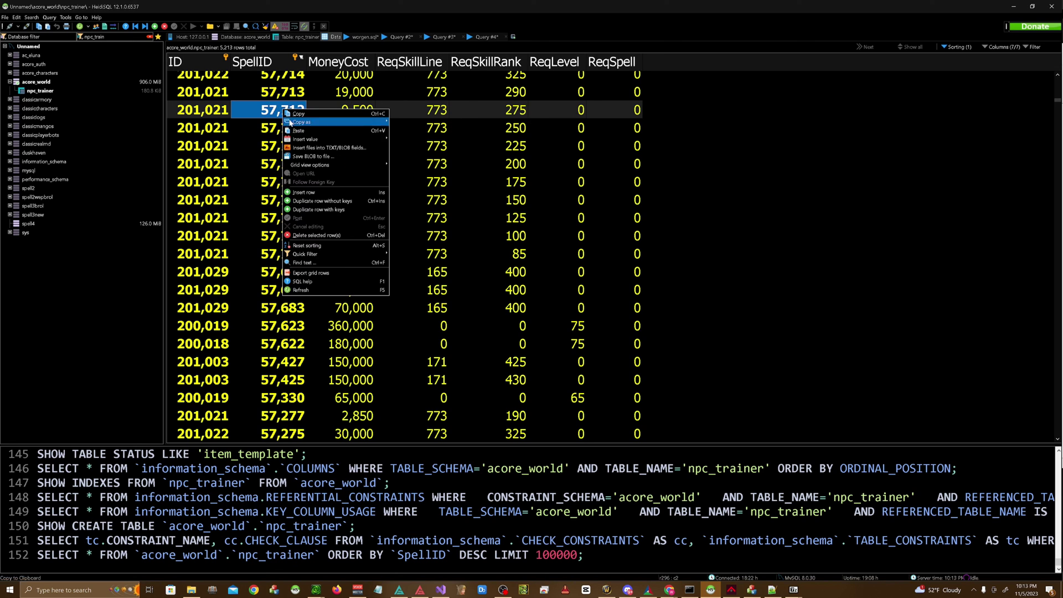
left_click(387, 110)
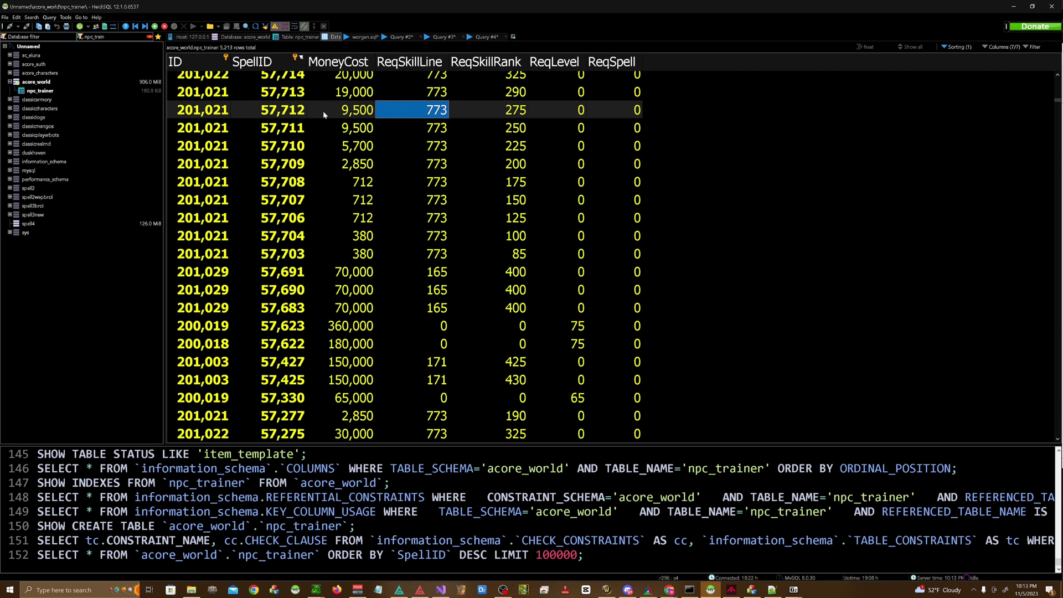
Switch back to World of Warcraft, turn to view the character from the side, and show the mage's inscribed glyphs
key("alt+Tab")
left_click_drag(536, 297, 332, 297)
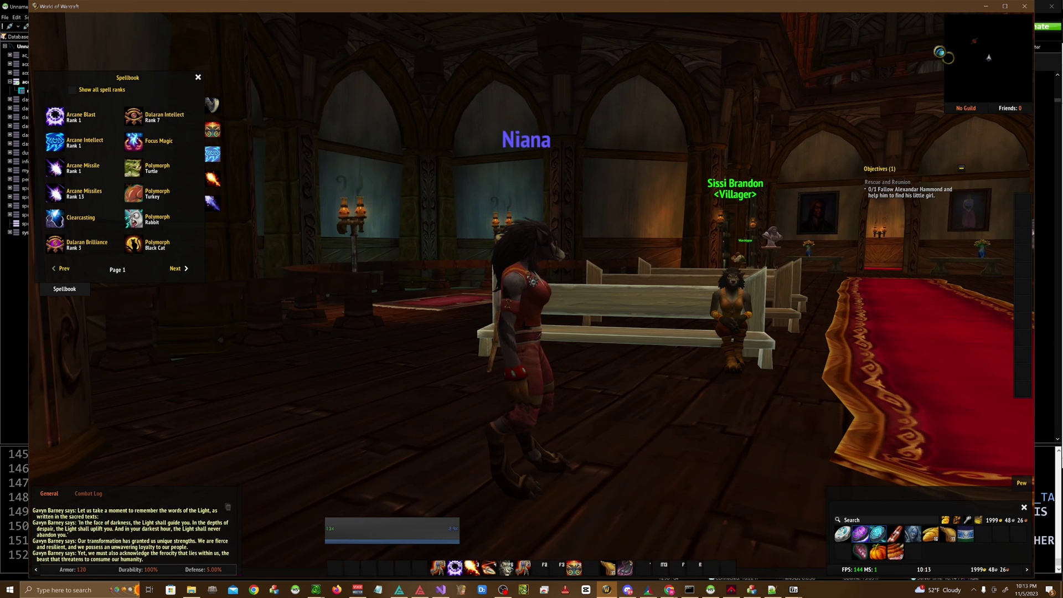
key("n")
left_click_drag(665, 349, 542, 349)
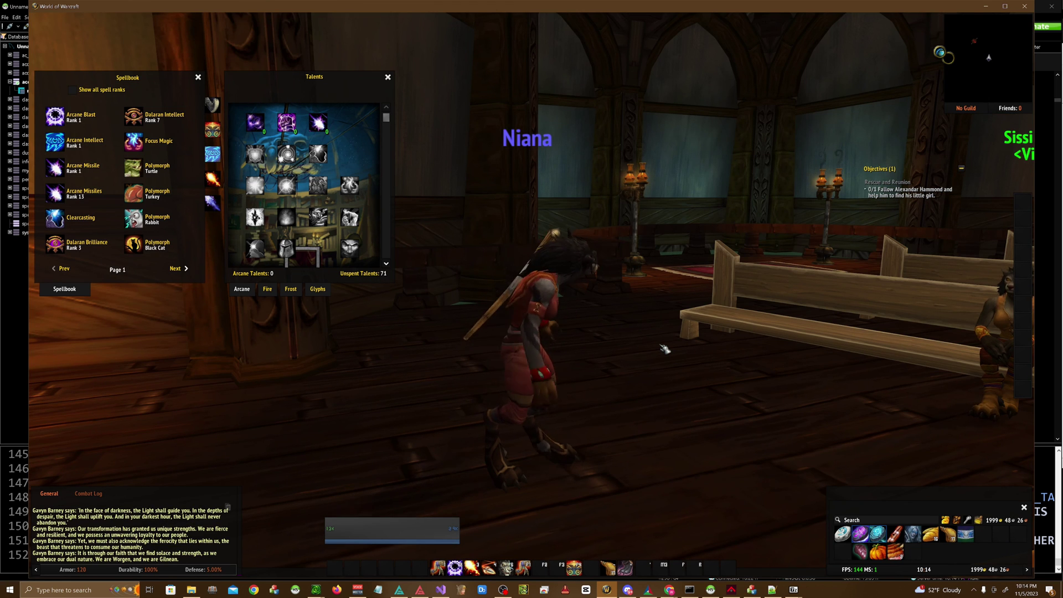
left_click_drag(486, 281, 473, 277)
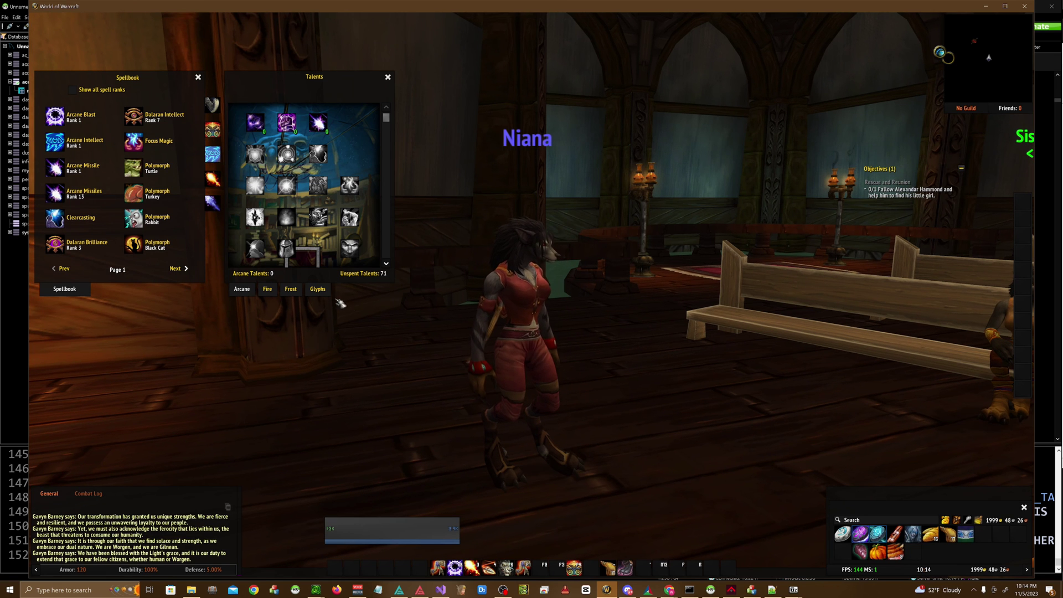
left_click(317, 289)
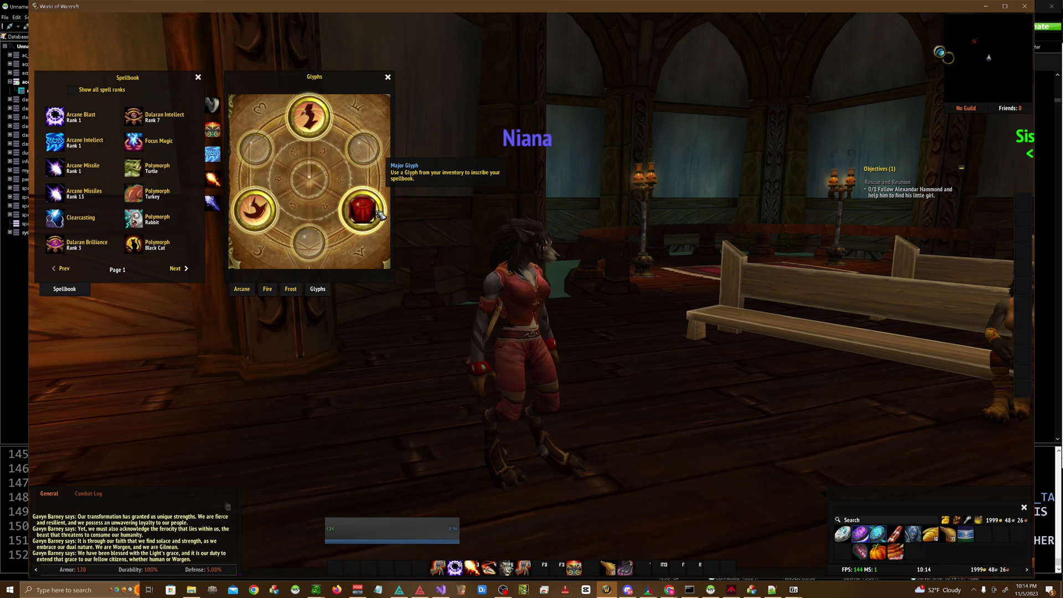